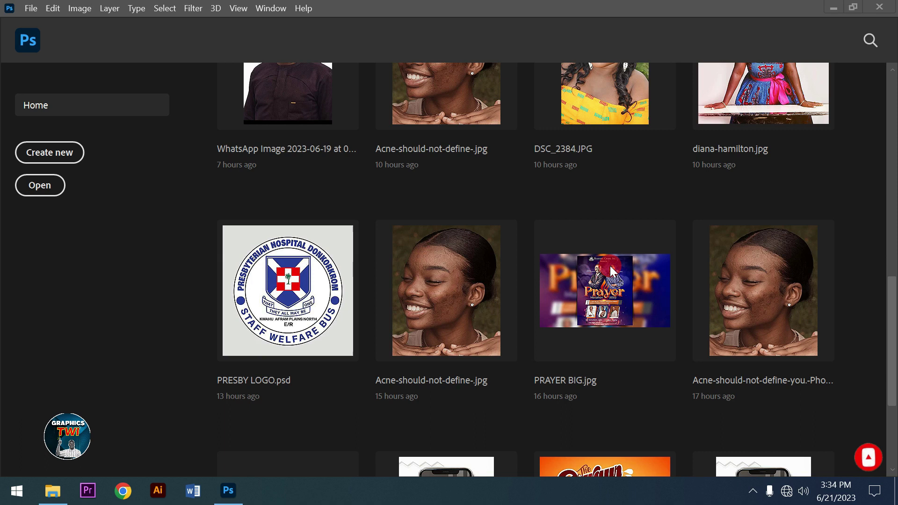
Extract the drink can mockup archive in the project folder and drag its PSD into Photoshop.
{"action": "left_click", "coordinate": [53, 490]}
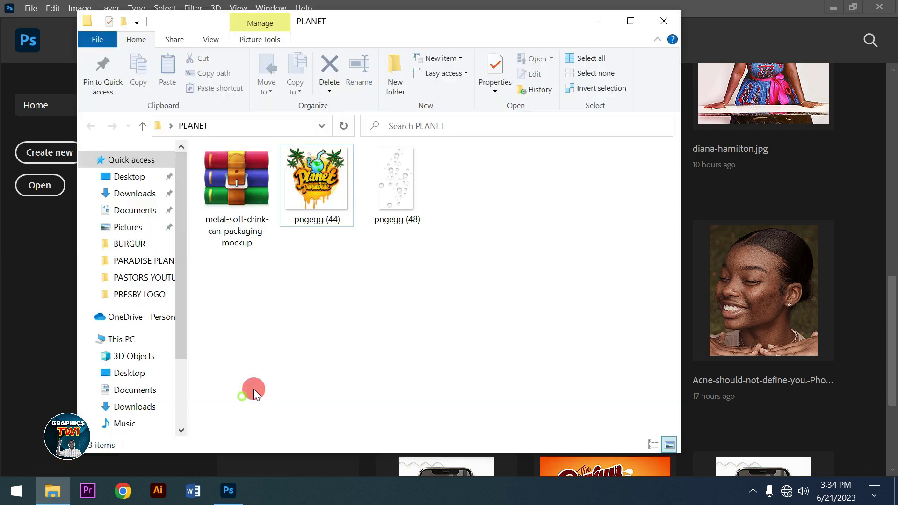
{"action": "left_click", "coordinate": [241, 200]}
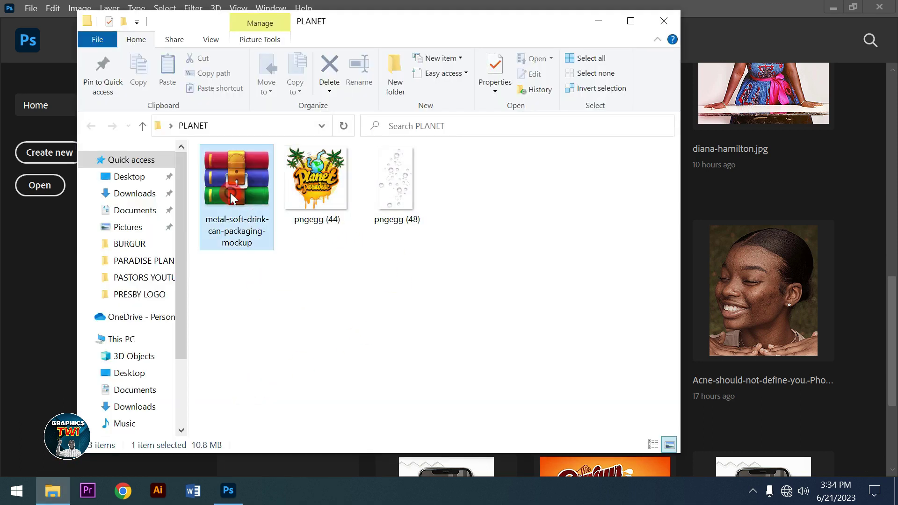
{"action": "right_click", "coordinate": [262, 193]}
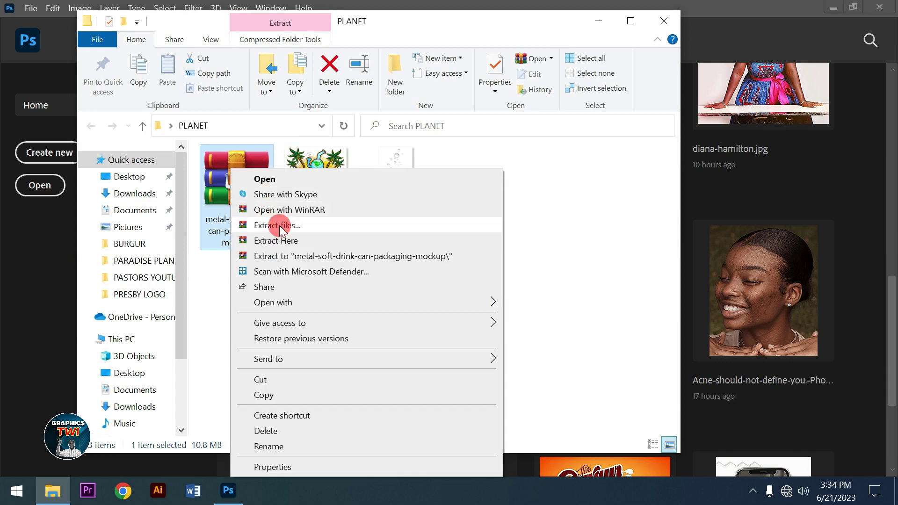
{"action": "left_click", "coordinate": [279, 240]}
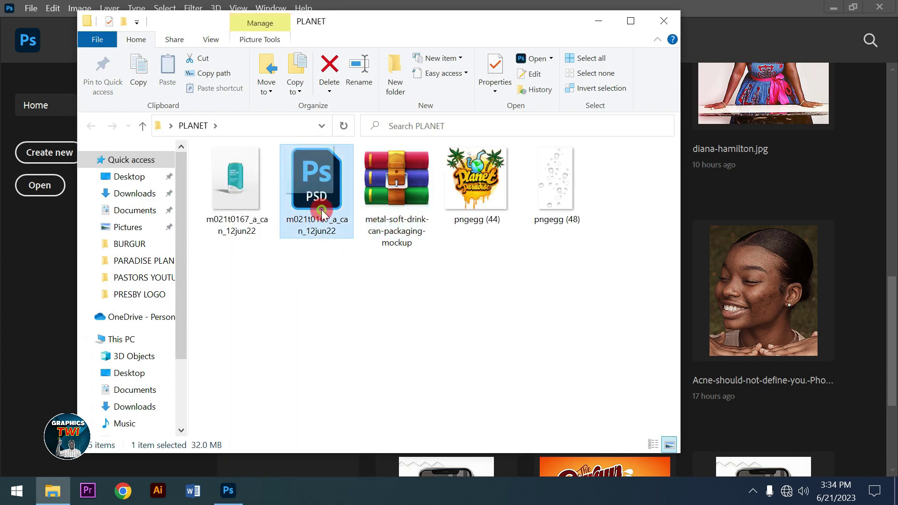
{"action": "left_click_drag", "start_coordinate": [316, 198], "coordinate": [779, 328]}
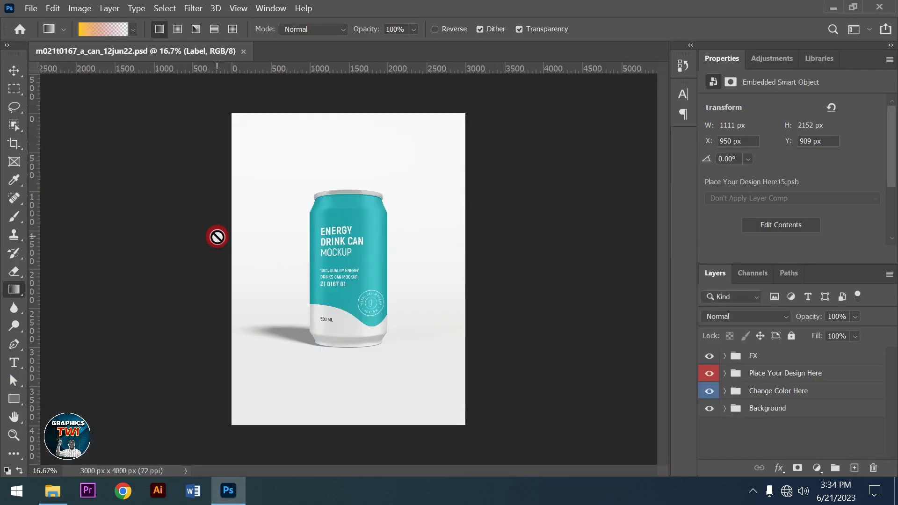
Expand the Place Your Design Here group and open the Label smart object for editing.
{"action": "left_click", "coordinate": [723, 374]}
{"action": "left_click", "coordinate": [725, 373]}
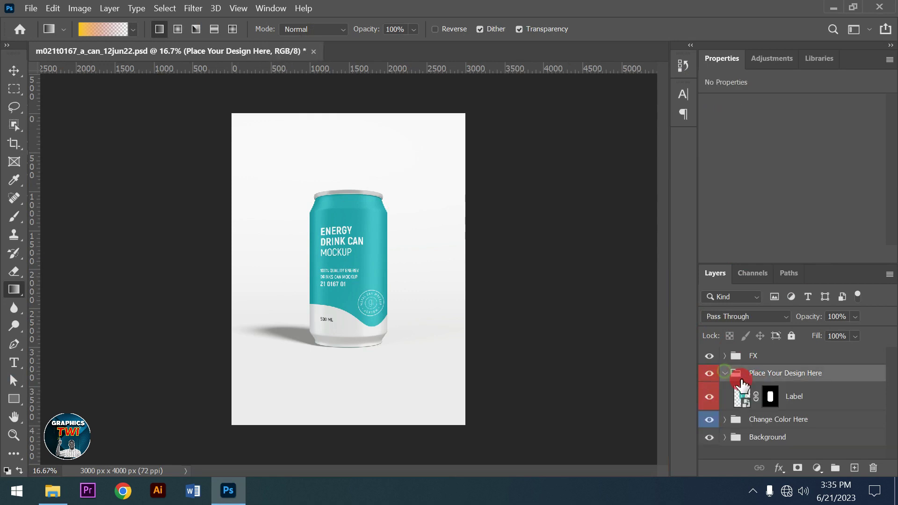
{"action": "double_click", "coordinate": [742, 395]}
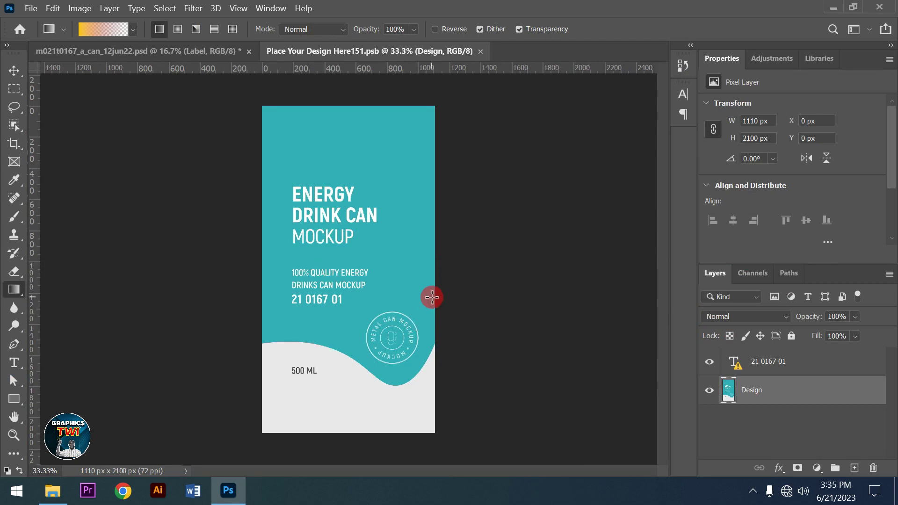
{"action": "left_click", "coordinate": [14, 399]}
Draw a white rectangle over the whole label, rasterize it and lock its position.
{"action": "left_click", "coordinate": [159, 29]}
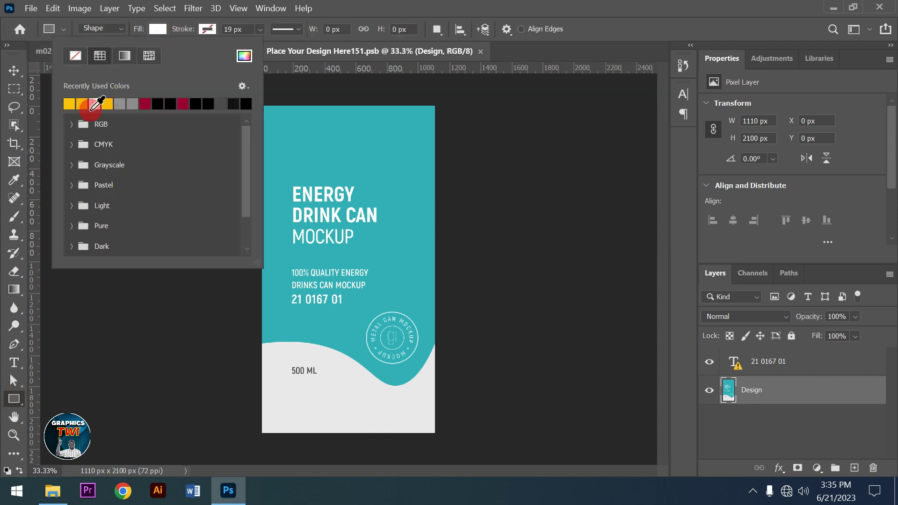
{"action": "left_click", "coordinate": [601, 5]}
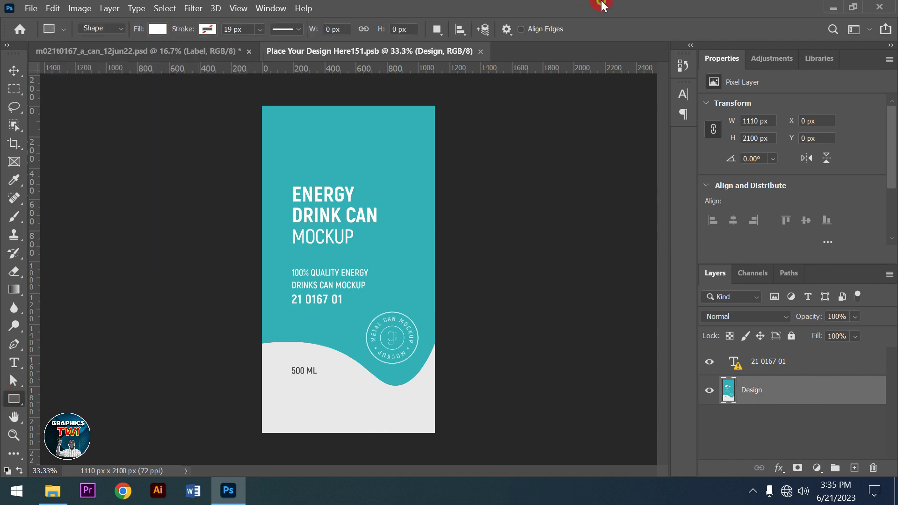
{"action": "left_click_drag", "start_coordinate": [251, 92], "coordinate": [444, 449]}
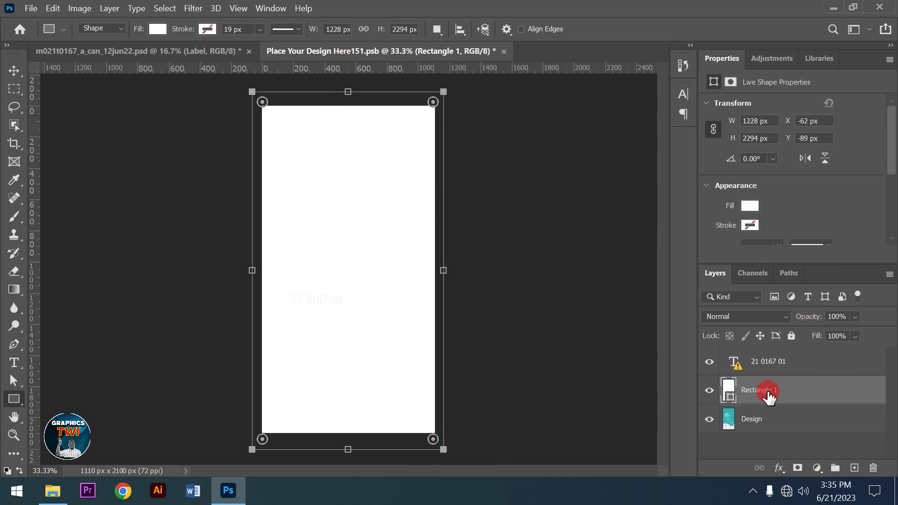
{"action": "right_click", "coordinate": [765, 395]}
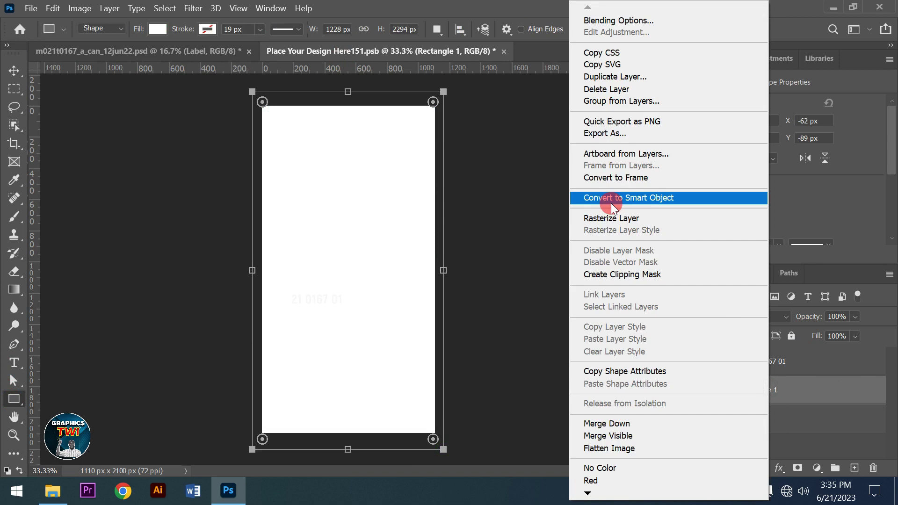
{"action": "left_click", "coordinate": [610, 218]}
{"action": "left_click", "coordinate": [761, 336]}
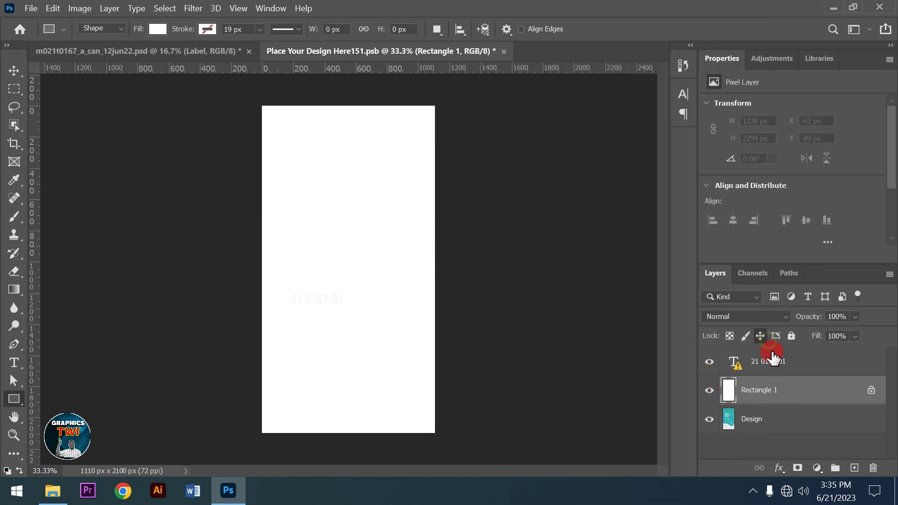
Delete the 21 0167 01 text layer and the Design layer.
{"action": "left_click", "coordinate": [773, 367]}
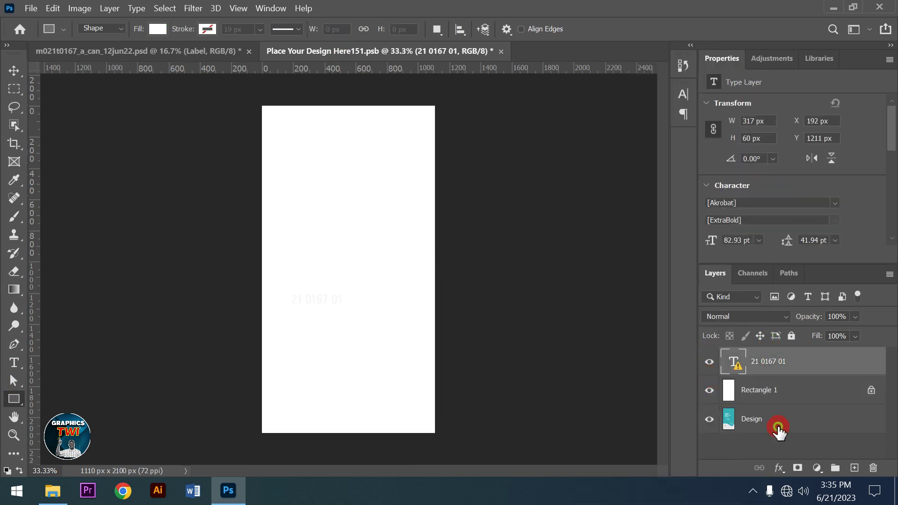
{"action": "left_click", "coordinate": [778, 423], "text": "ctrl"}
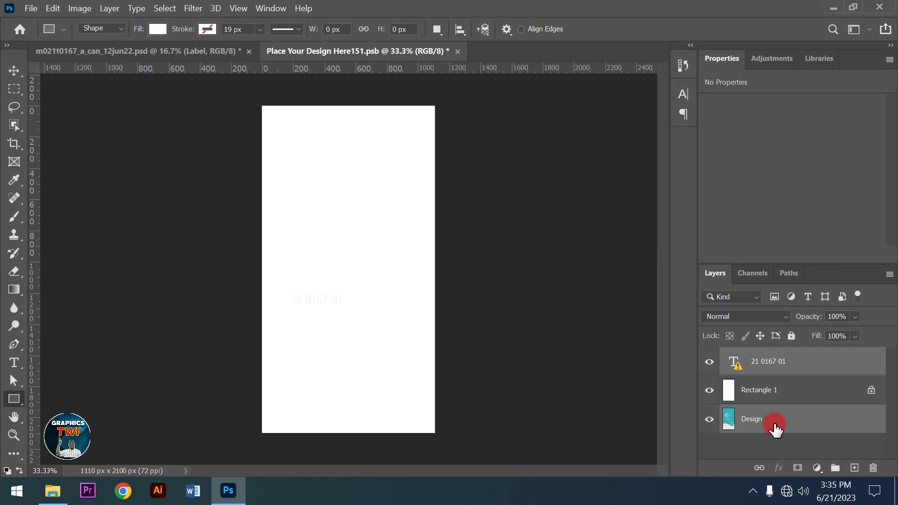
{"action": "key", "text": "Delete"}
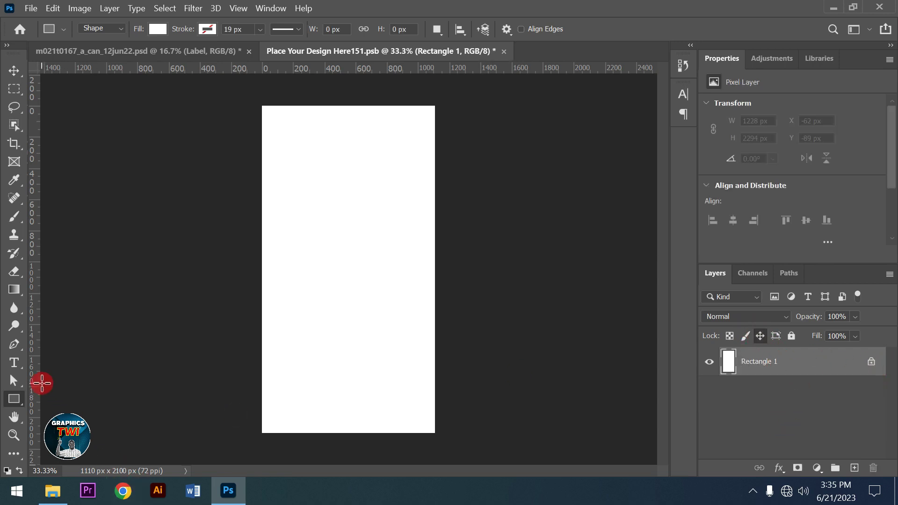
Fill the rectangle with a yellow-to-transparent gradient running from the label top downward.
{"action": "left_click", "coordinate": [13, 291]}
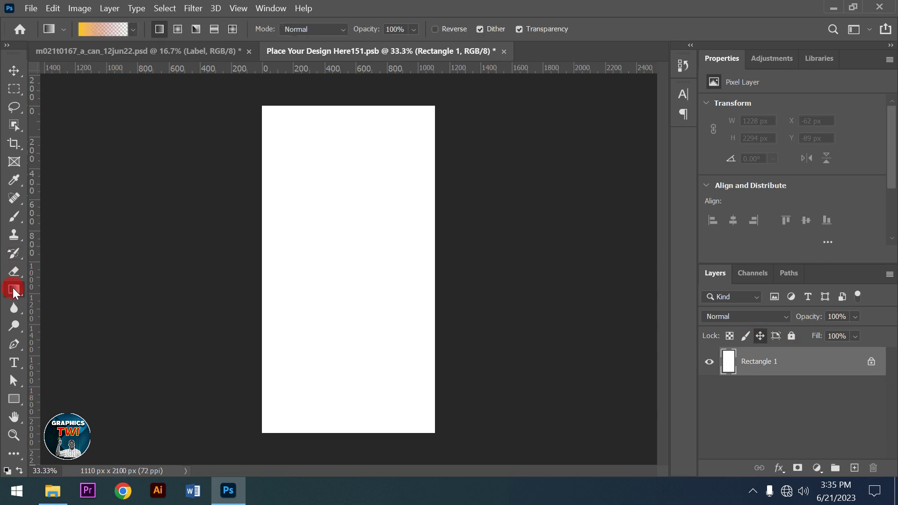
{"action": "left_click", "coordinate": [93, 30]}
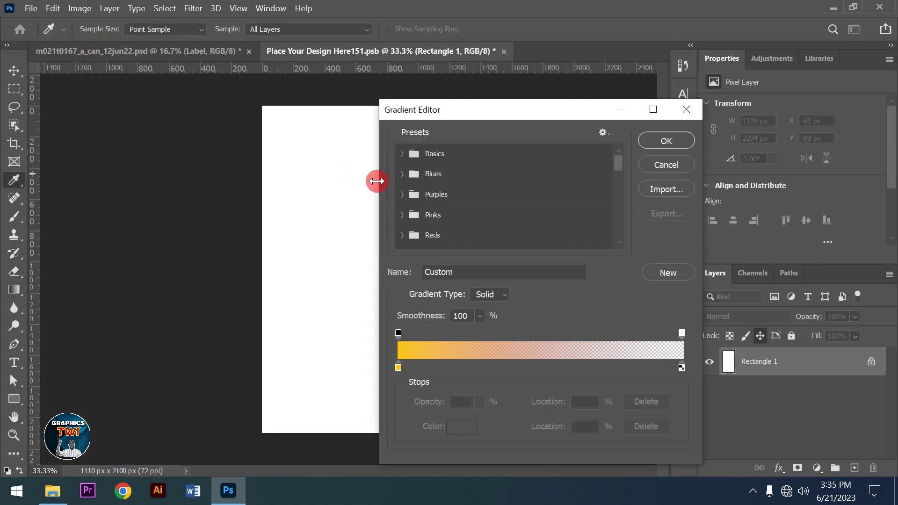
{"action": "left_click", "coordinate": [399, 367]}
{"action": "left_click", "coordinate": [682, 112]}
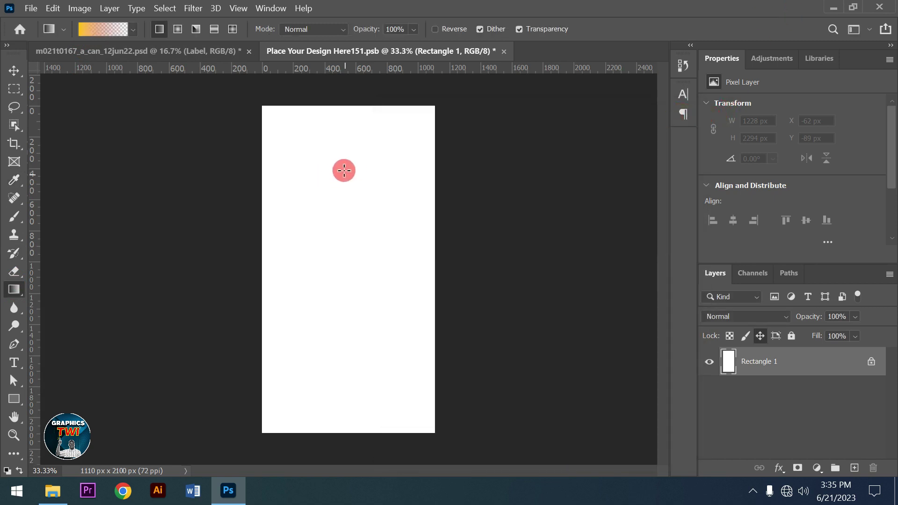
{"action": "left_click_drag", "start_coordinate": [335, 92], "coordinate": [349, 358]}
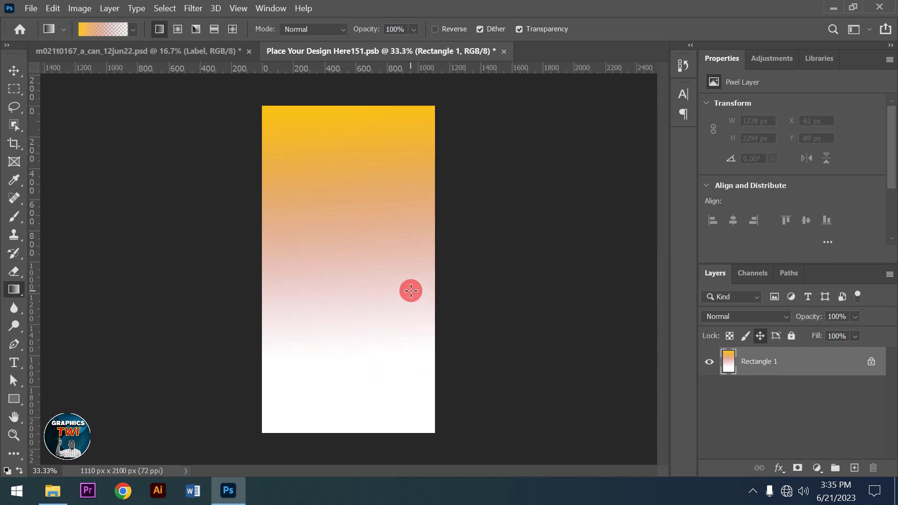
{"action": "left_click", "coordinate": [193, 13]}
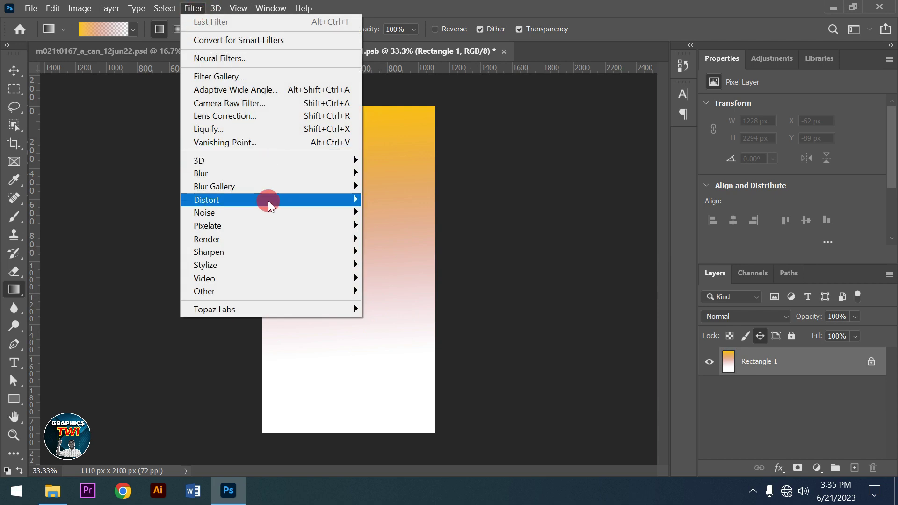
{"action": "mouse_move", "coordinate": [204, 212]}
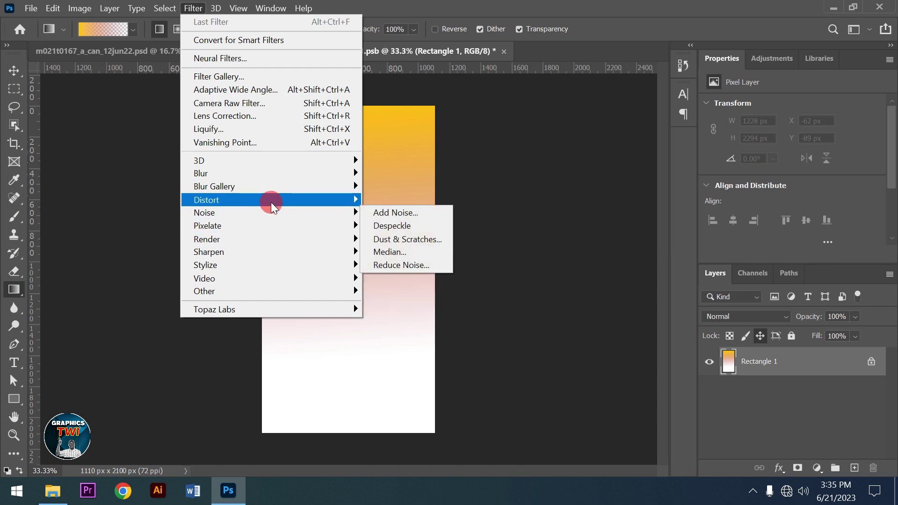
Apply a Square Wave filter with wavelength 80–81 and amplitude 313–314 to create vertical stripes.
{"action": "left_click", "coordinate": [408, 290]}
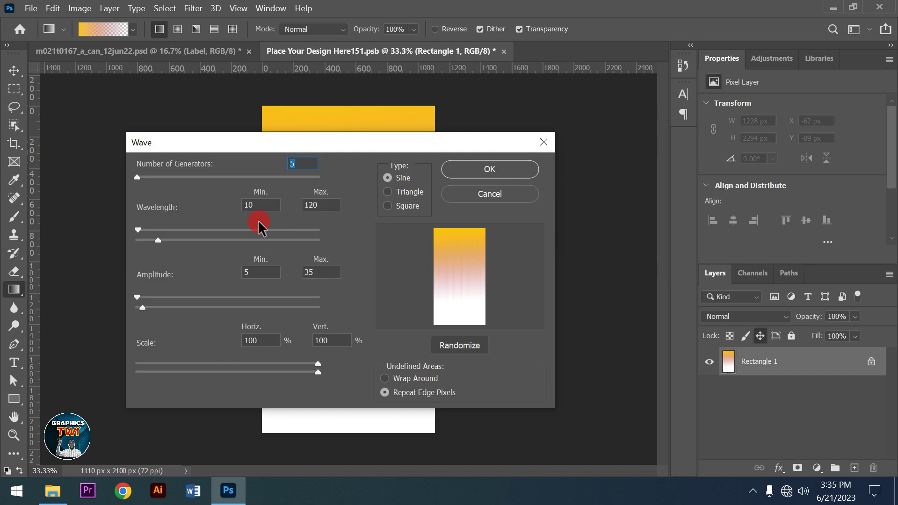
{"action": "double_click", "coordinate": [259, 202]}
{"action": "left_click_drag", "start_coordinate": [325, 204], "coordinate": [306, 206]}
{"action": "left_click", "coordinate": [262, 265]}
{"action": "type", "text": "312"}
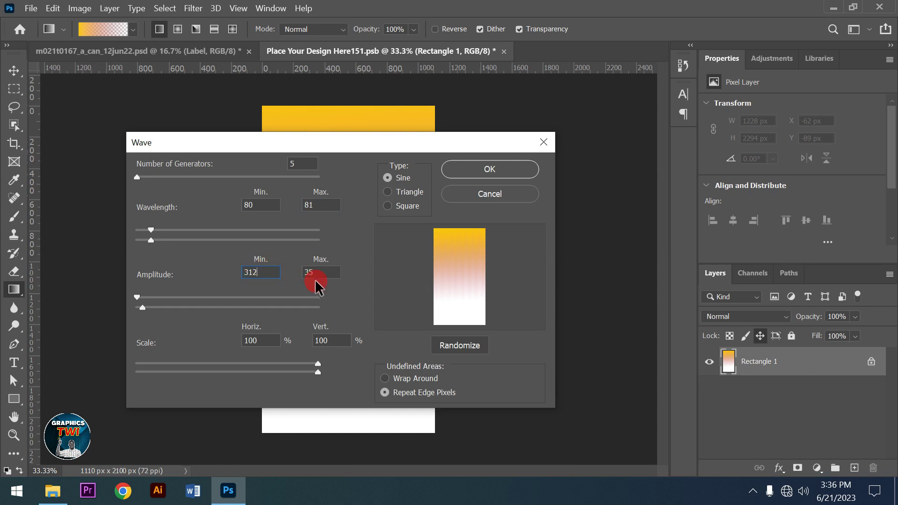
{"action": "left_click", "coordinate": [324, 272]}
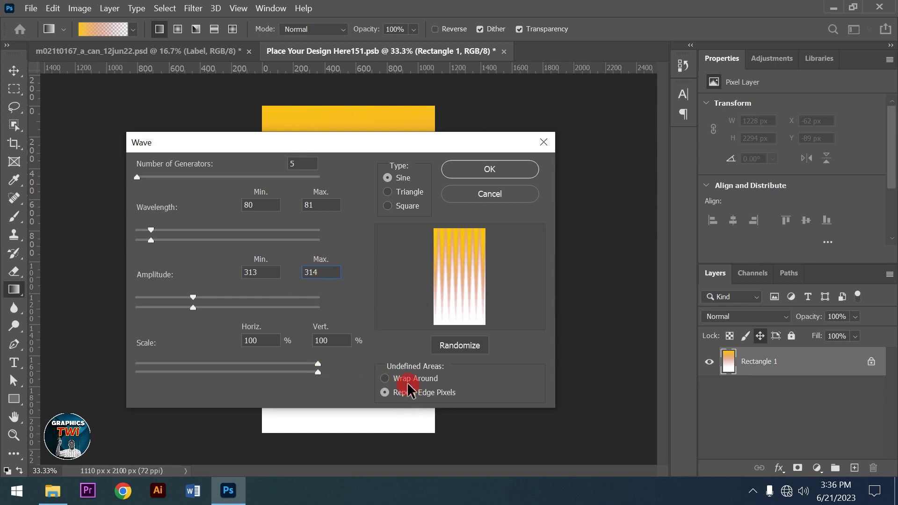
{"action": "left_click", "coordinate": [398, 206]}
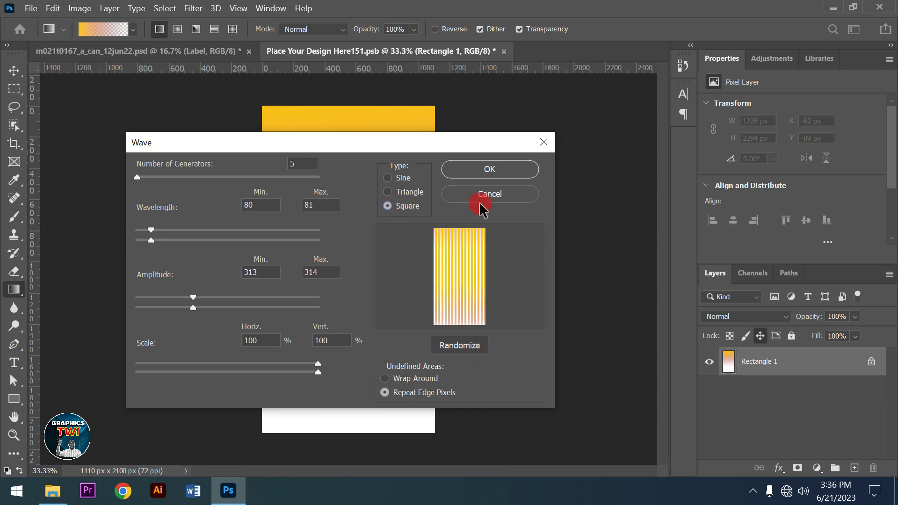
{"action": "left_click", "coordinate": [502, 171]}
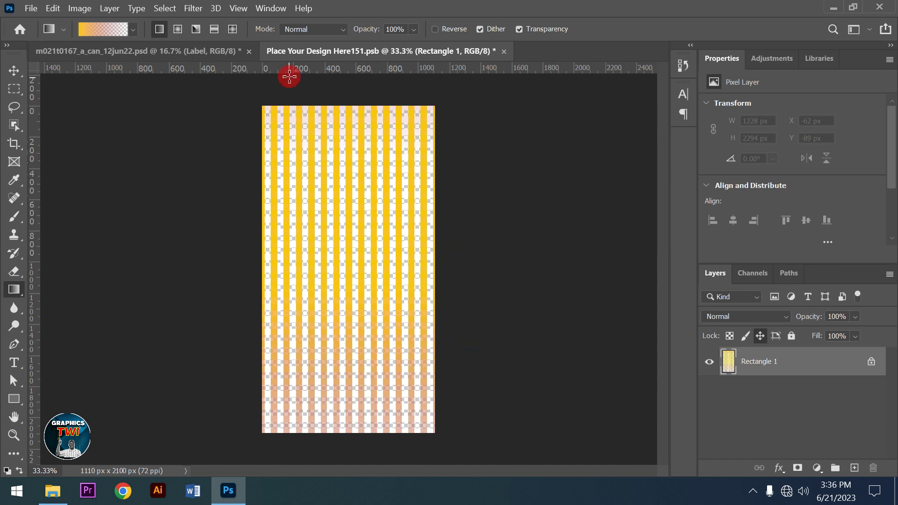
{"action": "left_click", "coordinate": [194, 9]}
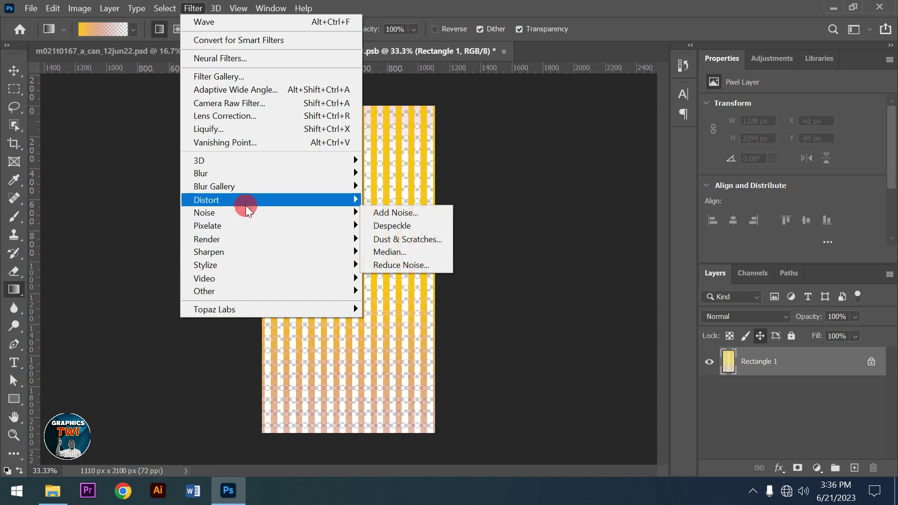
{"action": "mouse_move", "coordinate": [270, 200]}
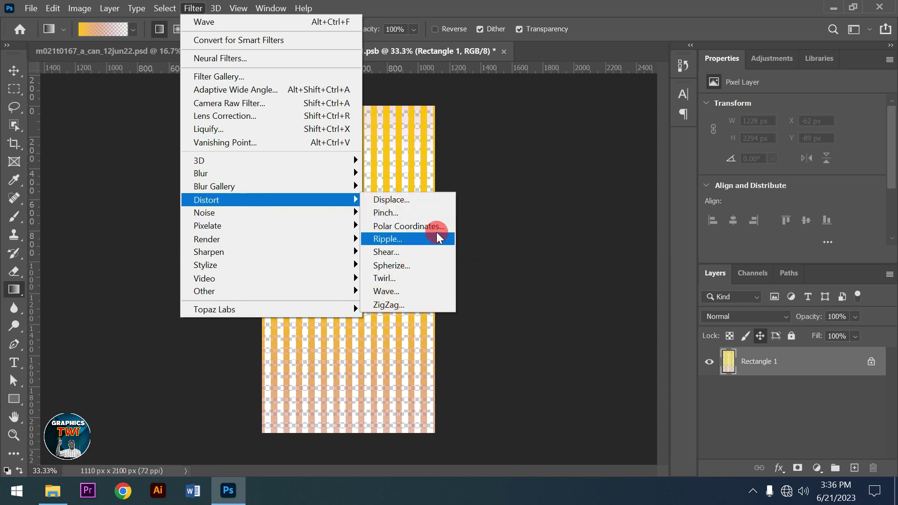
Apply Polar Coordinates with Rectangular to Polar to turn the stripes into a sunburst.
{"action": "left_click", "coordinate": [432, 226]}
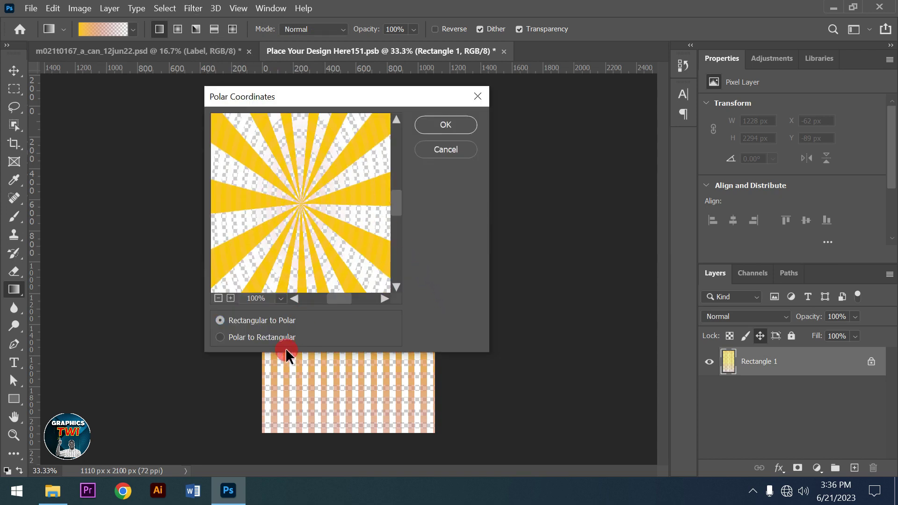
{"action": "left_click", "coordinate": [273, 336]}
{"action": "left_click", "coordinate": [268, 321]}
{"action": "left_click", "coordinate": [438, 126]}
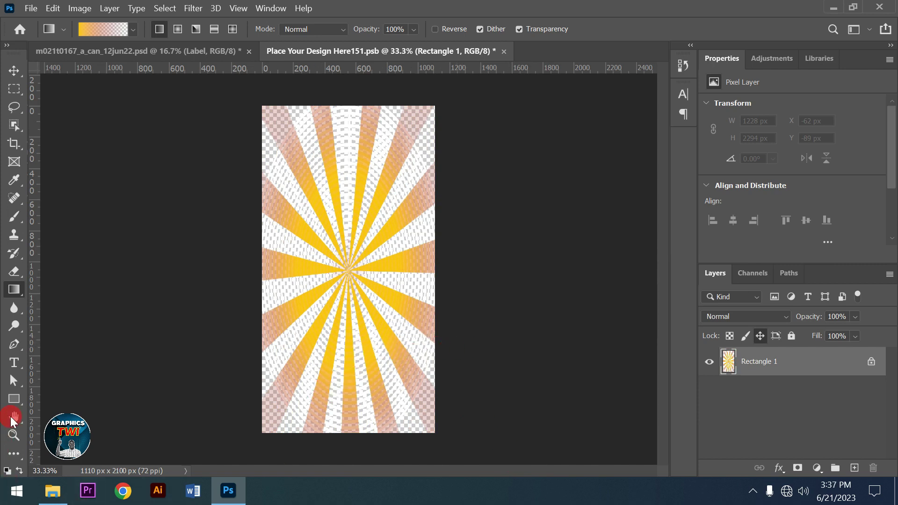
{"action": "left_click", "coordinate": [13, 398]}
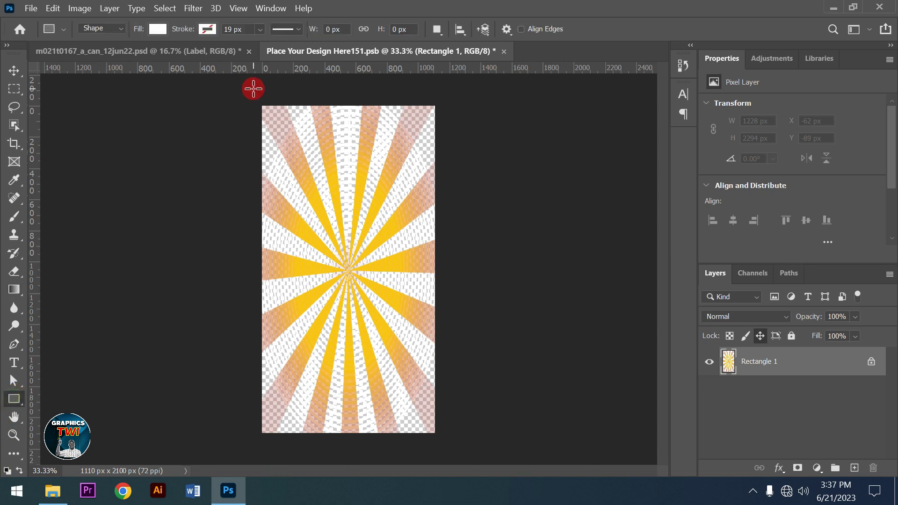
Add a white rectangle beneath the sunburst layer and lower the sunburst's opacity to 49%.
{"action": "left_click_drag", "start_coordinate": [253, 89], "coordinate": [454, 445]}
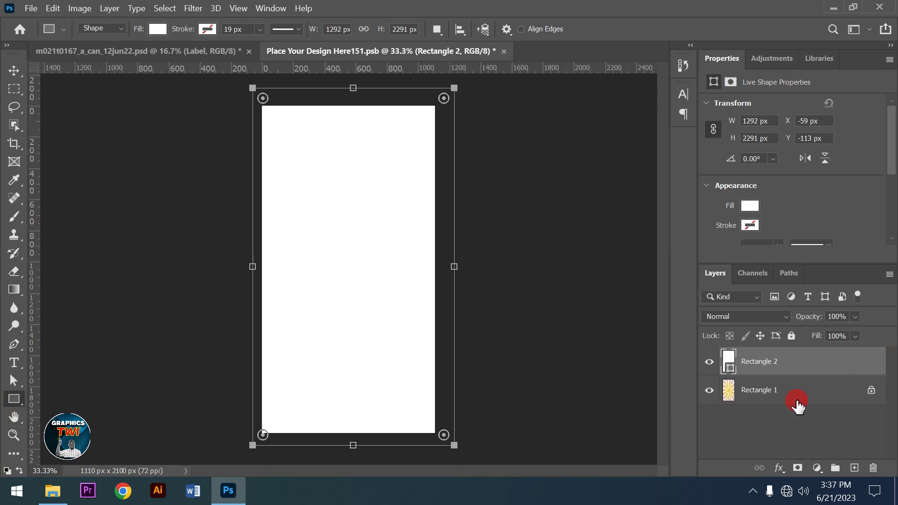
{"action": "left_click", "coordinate": [827, 396]}
{"action": "left_click", "coordinate": [871, 390]}
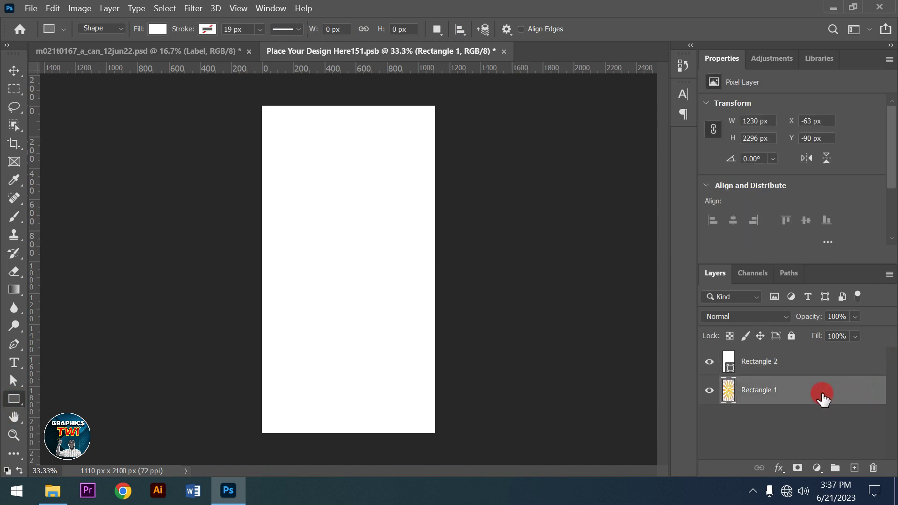
{"action": "left_click_drag", "start_coordinate": [804, 354], "coordinate": [804, 357]}
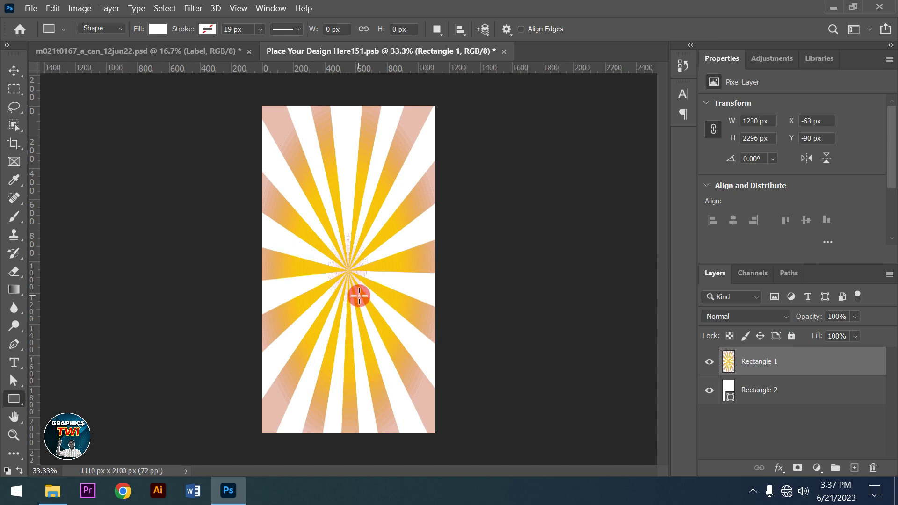
{"action": "left_click", "coordinate": [854, 316]}
{"action": "left_click", "coordinate": [850, 337]}
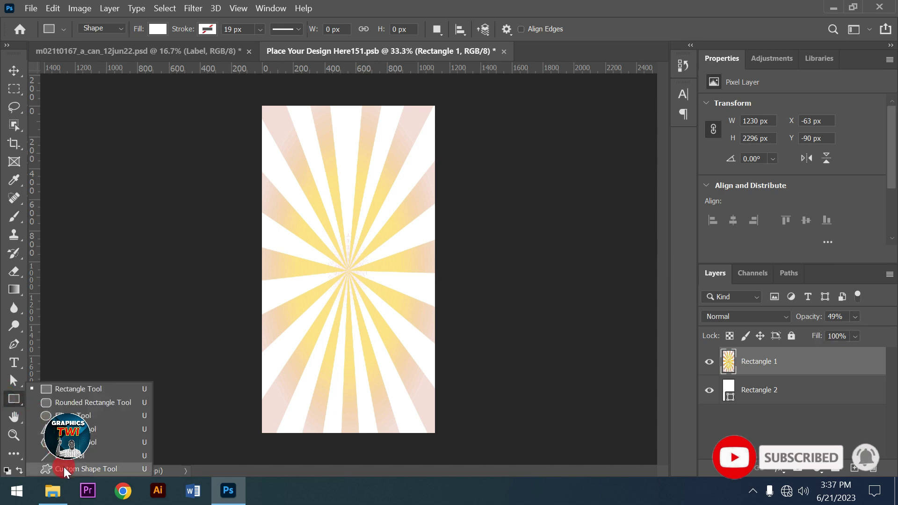
Draw a large white liquid blob custom shape and move it to the label's bottom.
{"action": "left_click", "coordinate": [65, 468]}
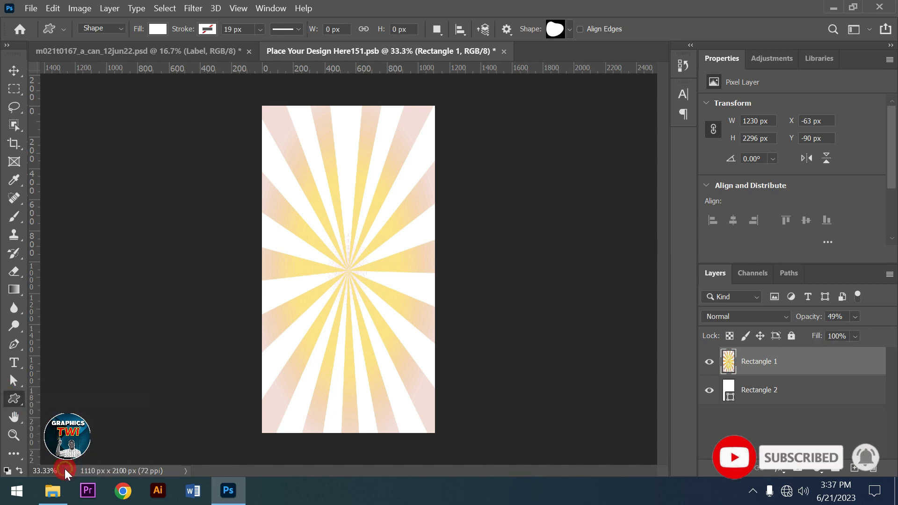
{"action": "left_click", "coordinate": [570, 31]}
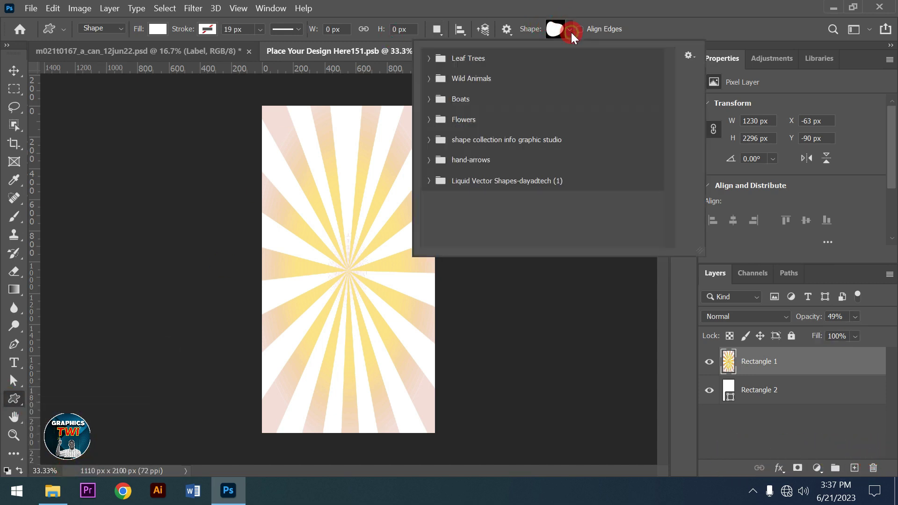
{"action": "left_click", "coordinate": [427, 182]}
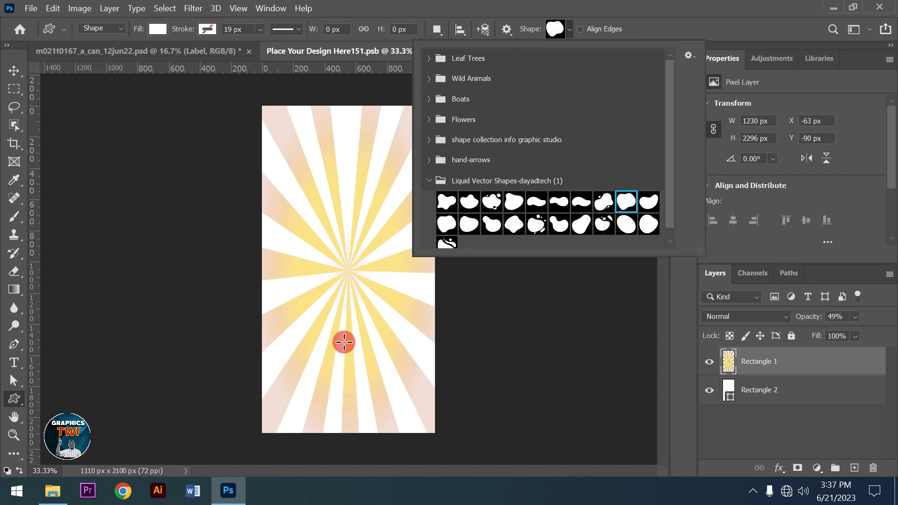
{"action": "mouse_move", "coordinate": [331, 334]}
{"action": "left_mouse_down"}
{"action": "mouse_move", "coordinate": [390, 417]}
{"action": "mouse_move", "coordinate": [467, 455]}
{"action": "left_mouse_up"}
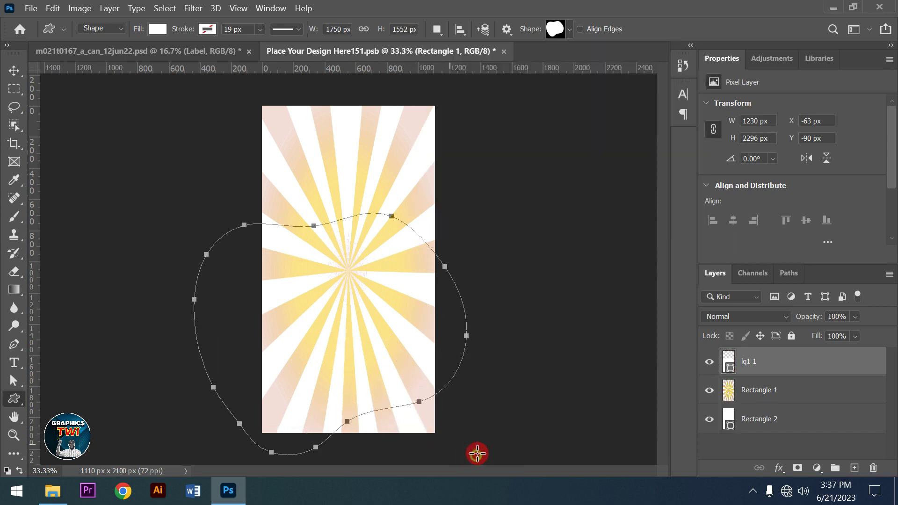
{"action": "left_click", "coordinate": [13, 70]}
{"action": "mouse_move", "coordinate": [376, 272]}
{"action": "left_mouse_down"}
{"action": "mouse_move", "coordinate": [396, 398]}
{"action": "mouse_move", "coordinate": [396, 384]}
{"action": "left_mouse_up"}
Fill the wave blob with orange ff7200 and duplicate its layer.
{"action": "double_click", "coordinate": [729, 369]}
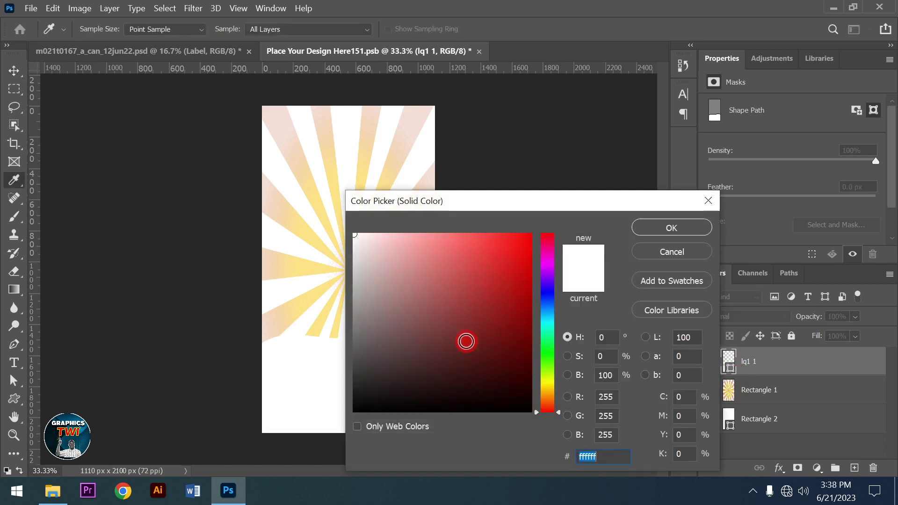
{"action": "left_click_drag", "start_coordinate": [551, 402], "coordinate": [550, 397]}
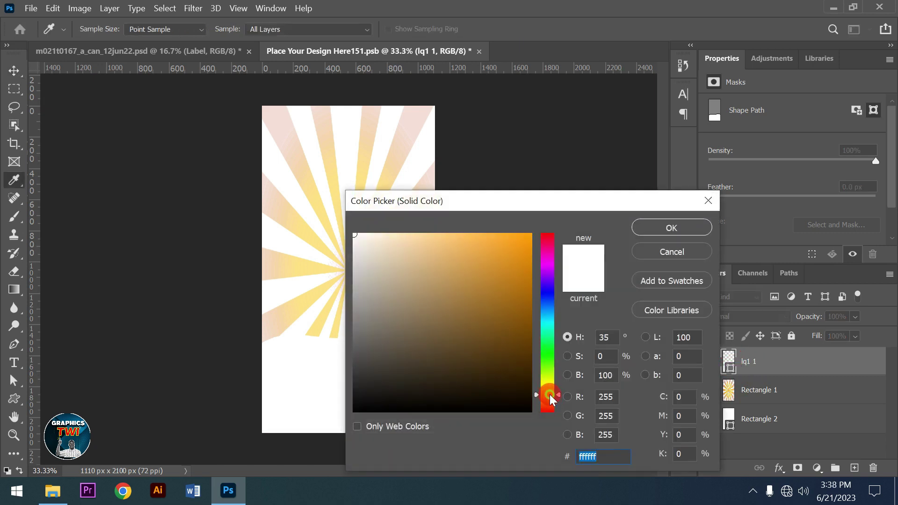
{"action": "left_click", "coordinate": [513, 263]}
{"action": "left_click", "coordinate": [530, 235]}
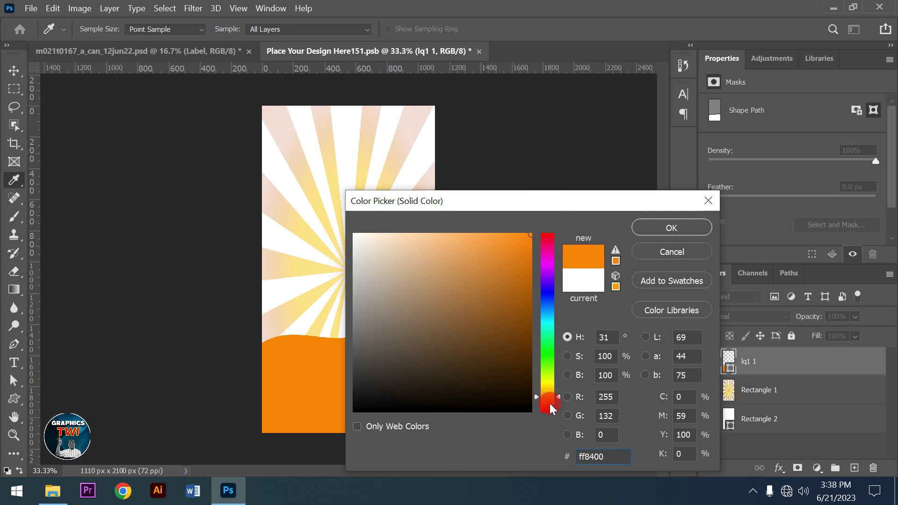
{"action": "left_click_drag", "start_coordinate": [548, 397], "coordinate": [548, 399]}
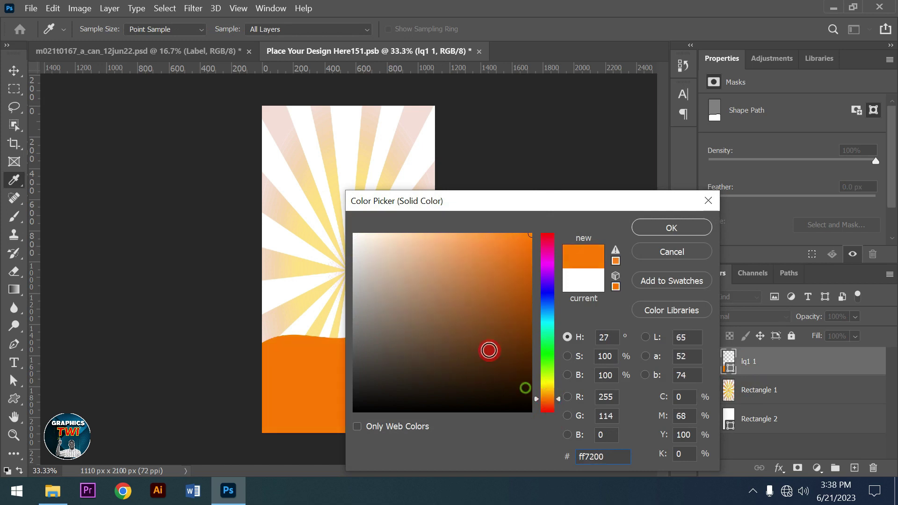
{"action": "key", "text": "Return"}
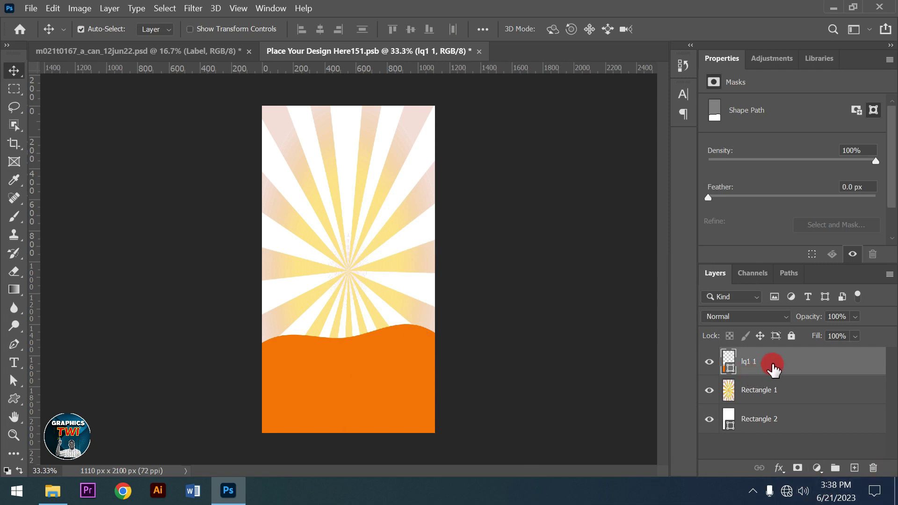
{"action": "key", "text": "ctrl+j"}
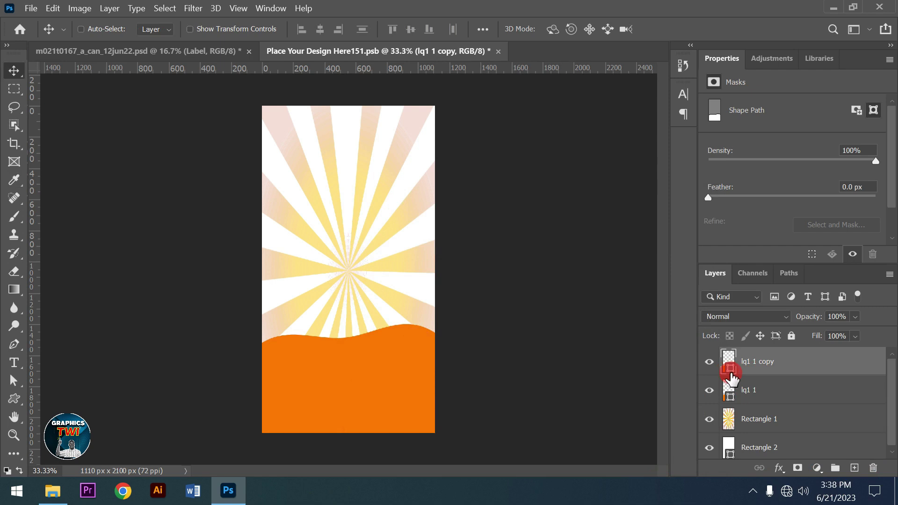
{"action": "left_click", "coordinate": [733, 398]}
Recolour the lower wave layer bright yellow and shift it so its edge shows.
{"action": "double_click", "coordinate": [730, 397]}
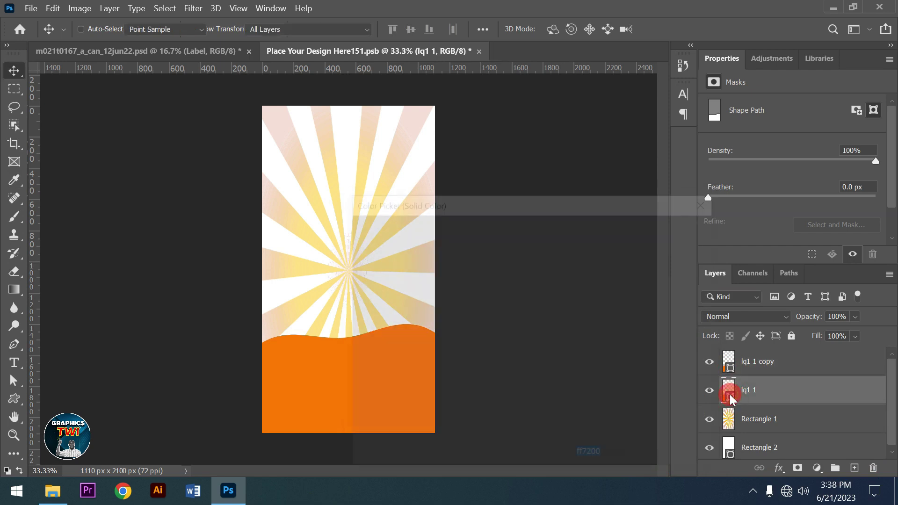
{"action": "left_click_drag", "start_coordinate": [553, 396], "coordinate": [547, 389]}
{"action": "mouse_move", "coordinate": [517, 283]}
{"action": "left_mouse_down"}
{"action": "mouse_move", "coordinate": [518, 240]}
{"action": "mouse_move", "coordinate": [528, 233]}
{"action": "left_mouse_up"}
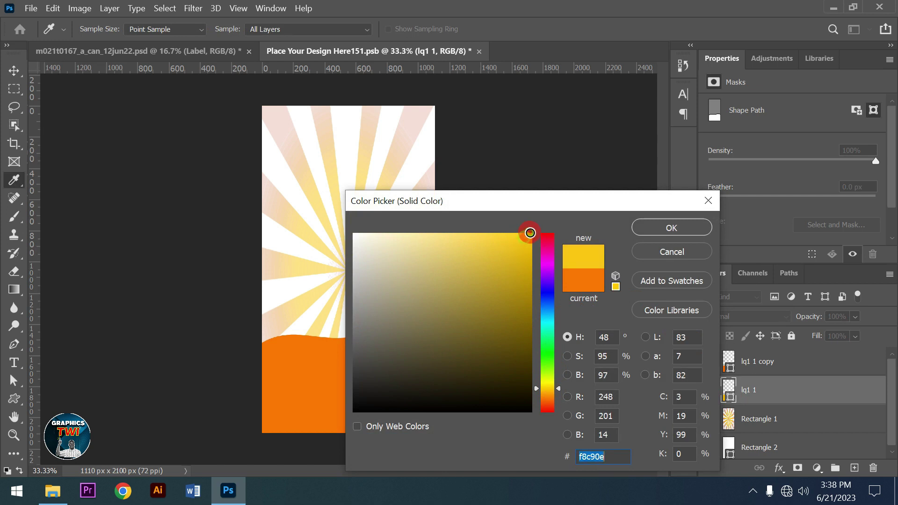
{"action": "left_click", "coordinate": [668, 231]}
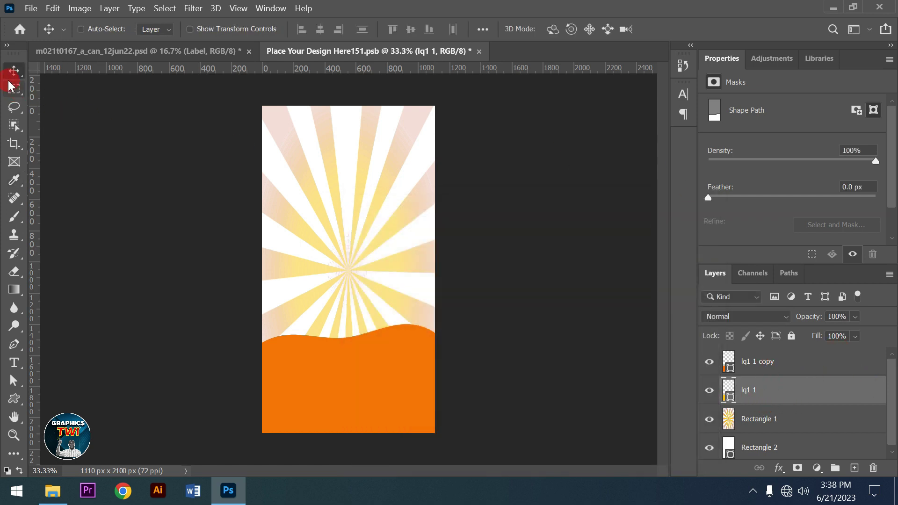
{"action": "left_click", "coordinate": [173, 208]}
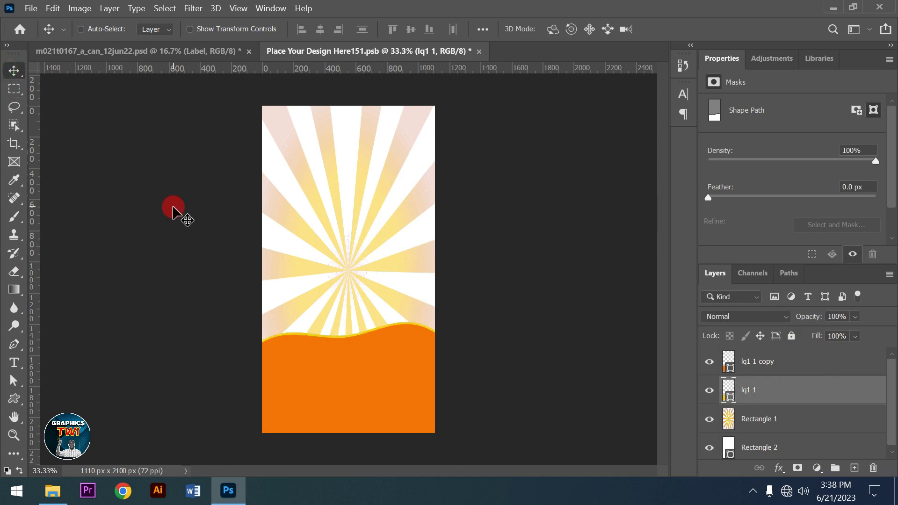
{"action": "left_click_drag", "start_coordinate": [405, 340], "coordinate": [399, 340]}
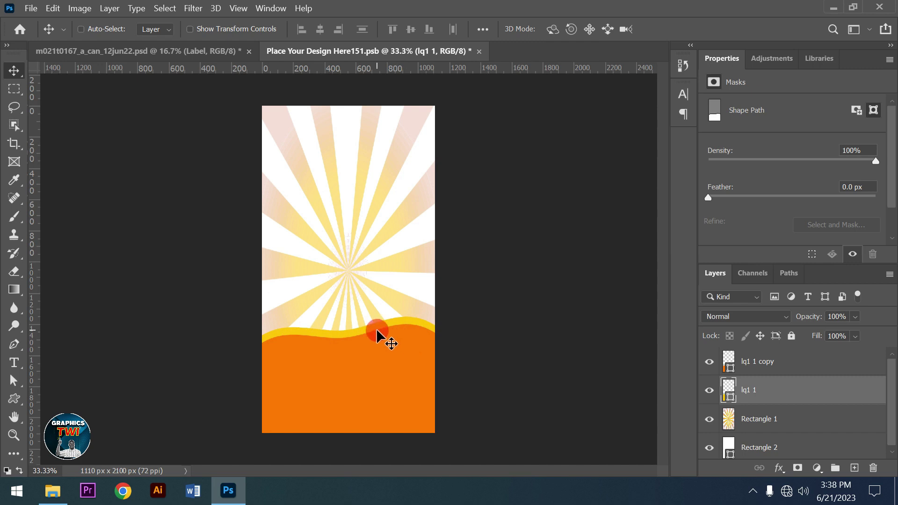
Select both wave layers and nudge them slightly down together.
{"action": "key", "text": "ctrl"}
{"action": "left_click", "coordinate": [765, 370], "text": "ctrl"}
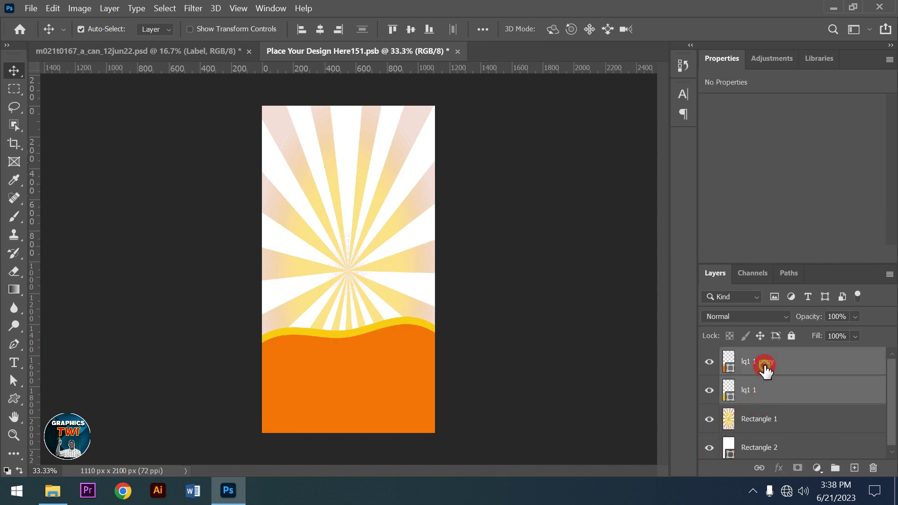
{"action": "key", "text": "shift+Down"}
{"action": "key", "text": "shift+Down"}
{"action": "key", "text": "shift+Down"}
{"action": "key", "text": "shift+Down"}
{"action": "key", "text": "shift+Down"}
{"action": "key", "text": "shift+Down"}
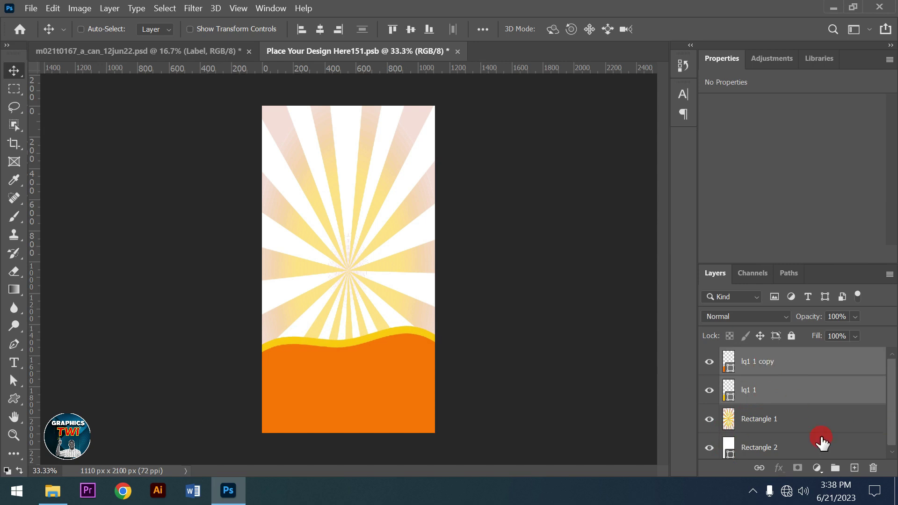
{"action": "left_click", "coordinate": [776, 367]}
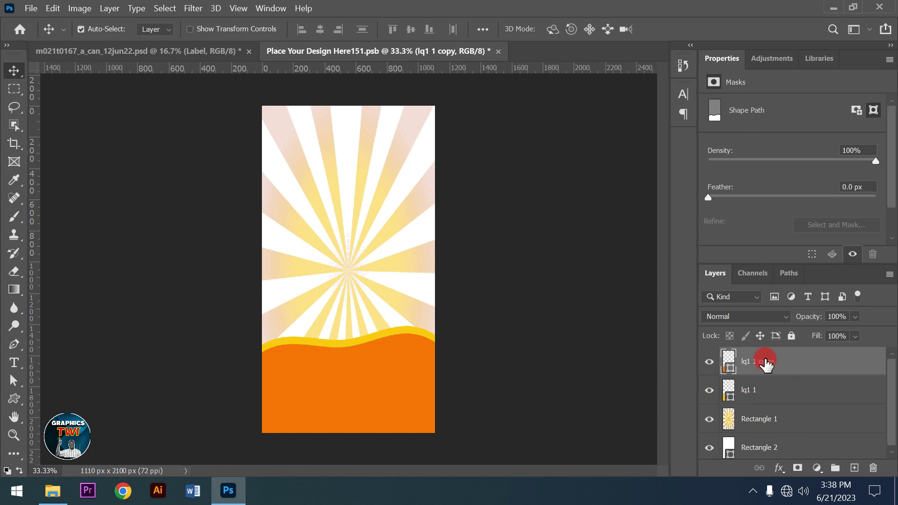
Duplicate the orange wave layer and flip the copy vertically.
{"action": "key", "text": "ctrl+j"}
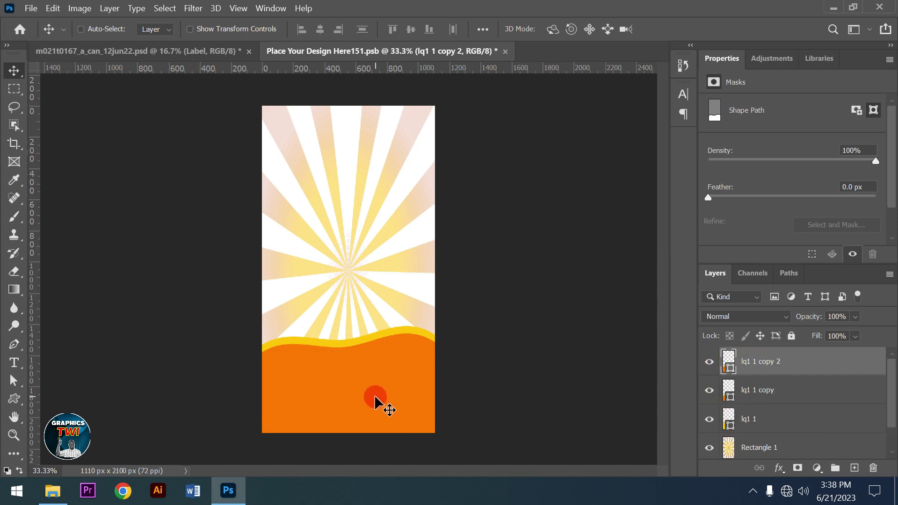
{"action": "key", "text": "ctrl+t"}
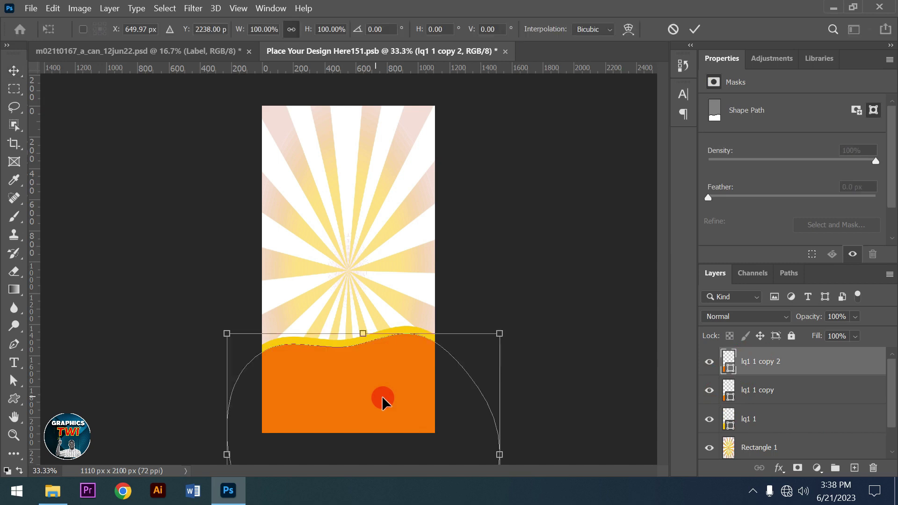
{"action": "right_click", "coordinate": [374, 387]}
{"action": "right_click", "coordinate": [345, 399]}
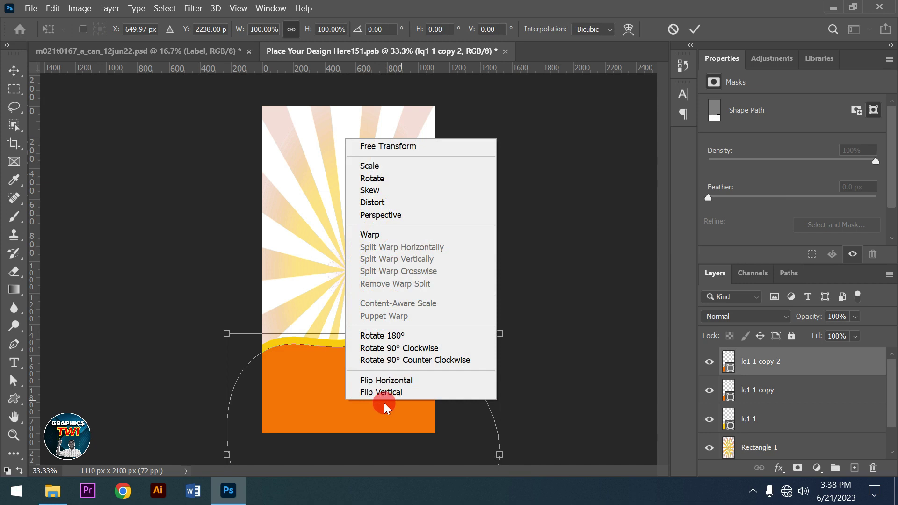
{"action": "left_click", "coordinate": [397, 396]}
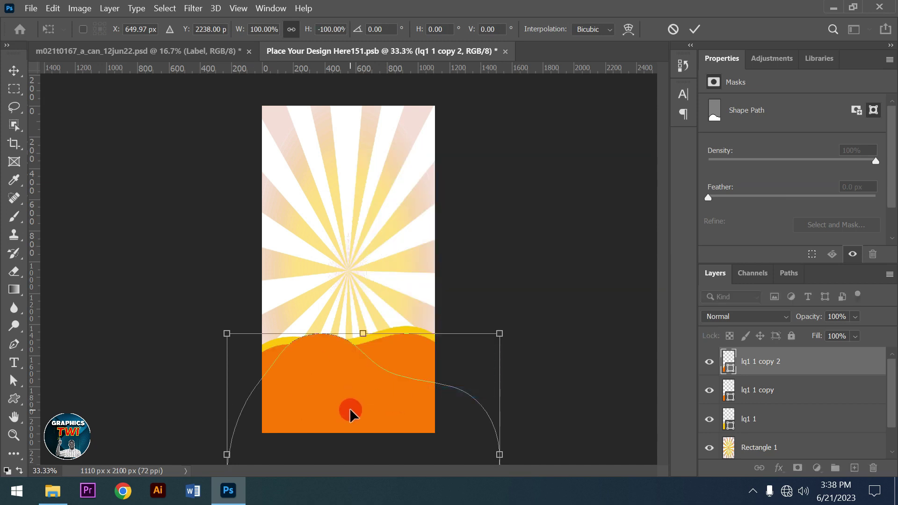
Move the flipped wave to the label's top and tilt it about 15°.
{"action": "mouse_move", "coordinate": [387, 414]}
{"action": "left_mouse_down"}
{"action": "mouse_move", "coordinate": [384, 130]}
{"action": "mouse_move", "coordinate": [387, 137]}
{"action": "left_mouse_up"}
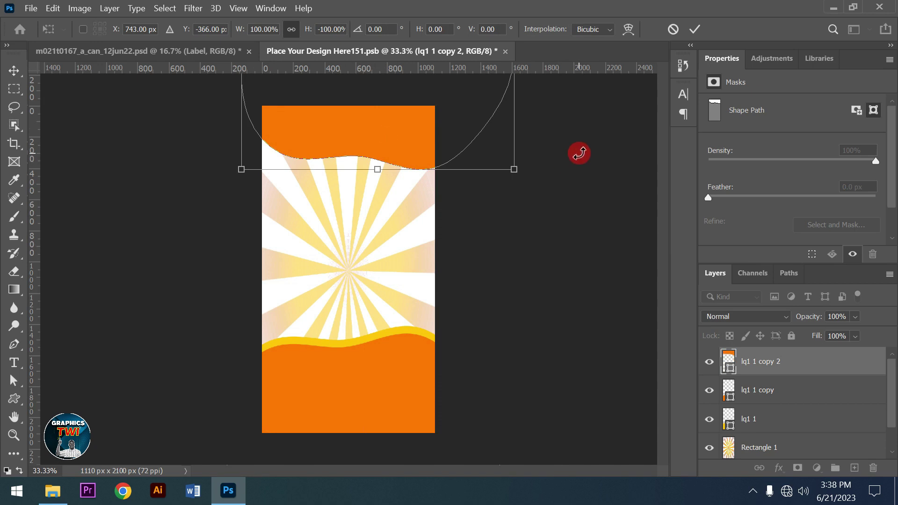
{"action": "left_click_drag", "start_coordinate": [579, 153], "coordinate": [574, 212]}
{"action": "left_click_drag", "start_coordinate": [352, 147], "coordinate": [373, 158]}
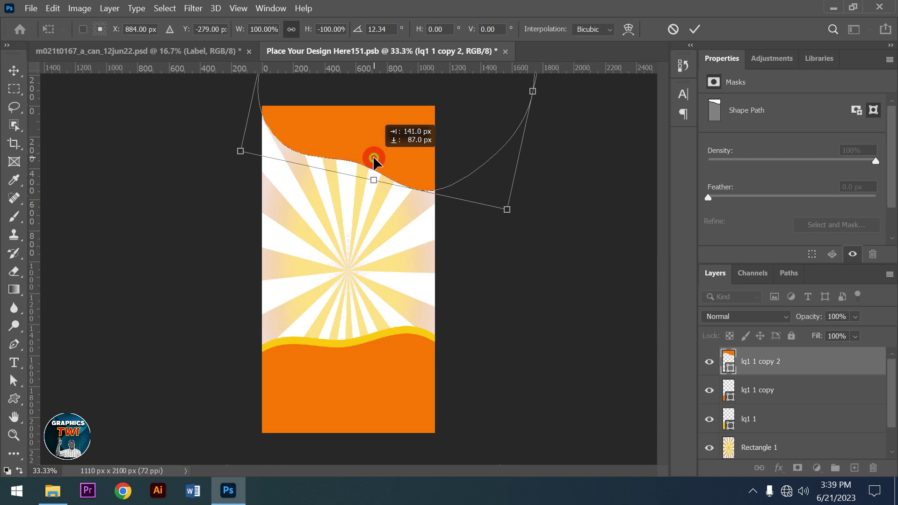
{"action": "left_click_drag", "start_coordinate": [542, 160], "coordinate": [514, 150]}
{"action": "left_click_drag", "start_coordinate": [434, 135], "coordinate": [432, 136]}
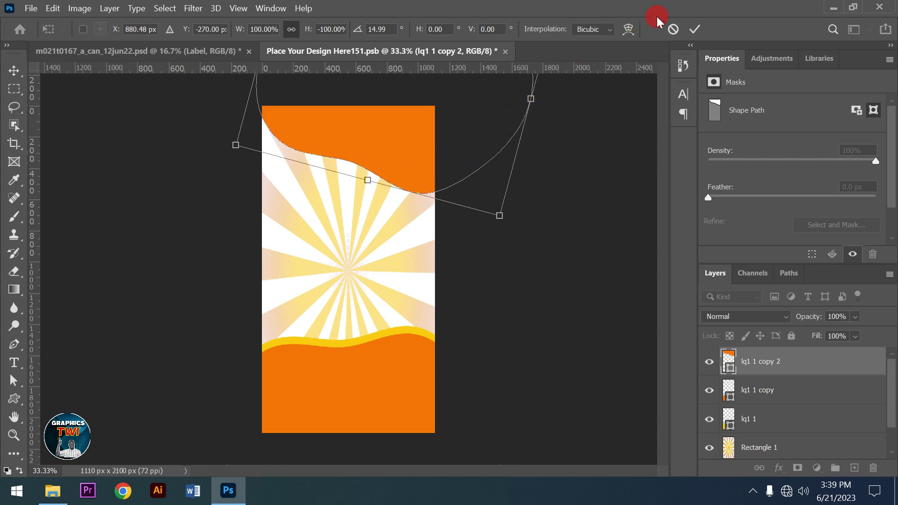
{"action": "left_click", "coordinate": [695, 29]}
Duplicate the top wave layer.
{"action": "right_click", "coordinate": [798, 363]}
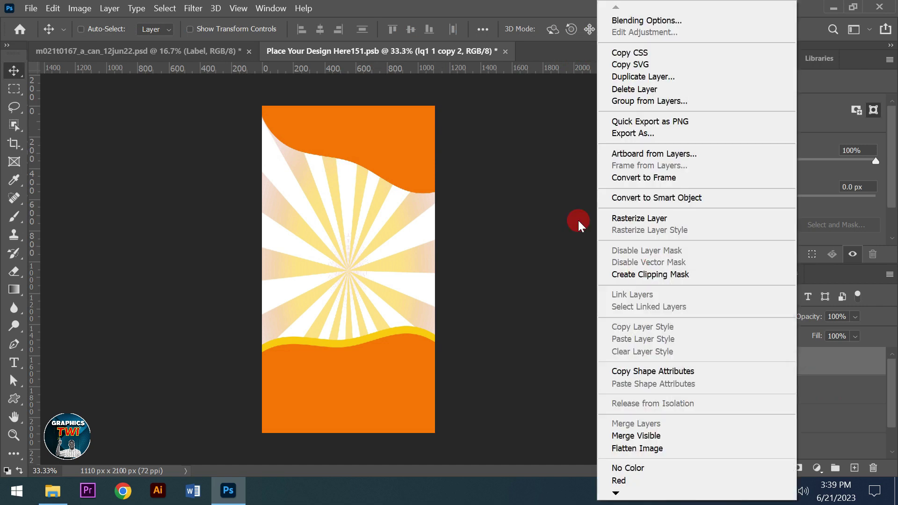
{"action": "left_click", "coordinate": [643, 76]}
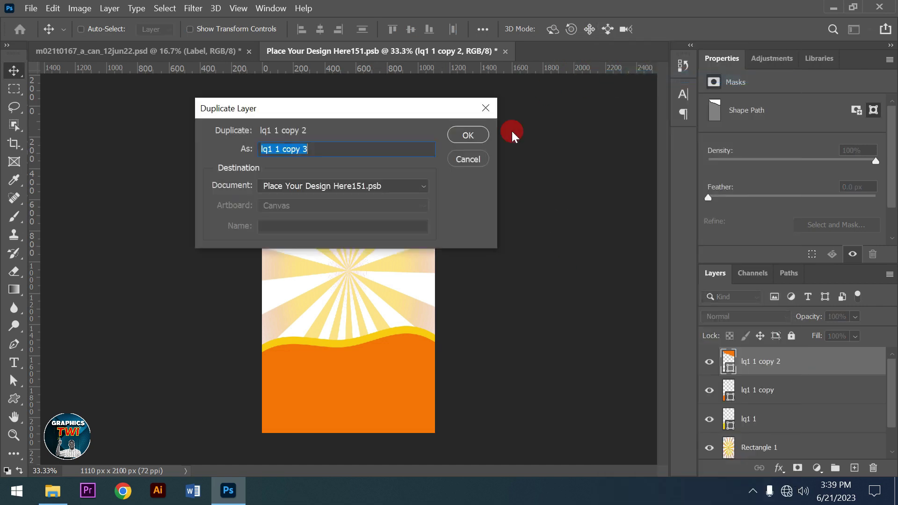
{"action": "left_click", "coordinate": [478, 143]}
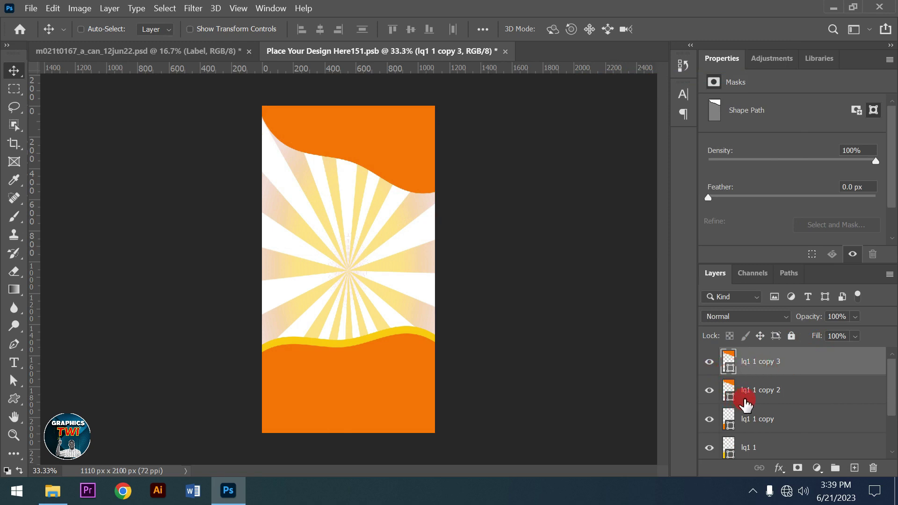
Make the lower top-wave copy black as a thin outline, then select lq1 1 copy 3 and copy 2.
{"action": "left_click", "coordinate": [762, 392]}
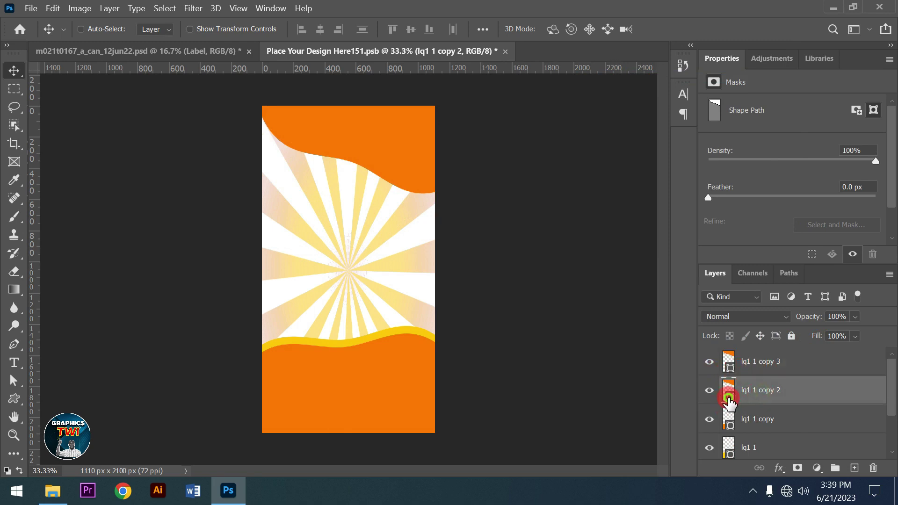
{"action": "double_click", "coordinate": [729, 399]}
{"action": "left_click_drag", "start_coordinate": [373, 270], "coordinate": [322, 500]}
{"action": "left_click", "coordinate": [658, 191]}
{"action": "left_click", "coordinate": [672, 228]}
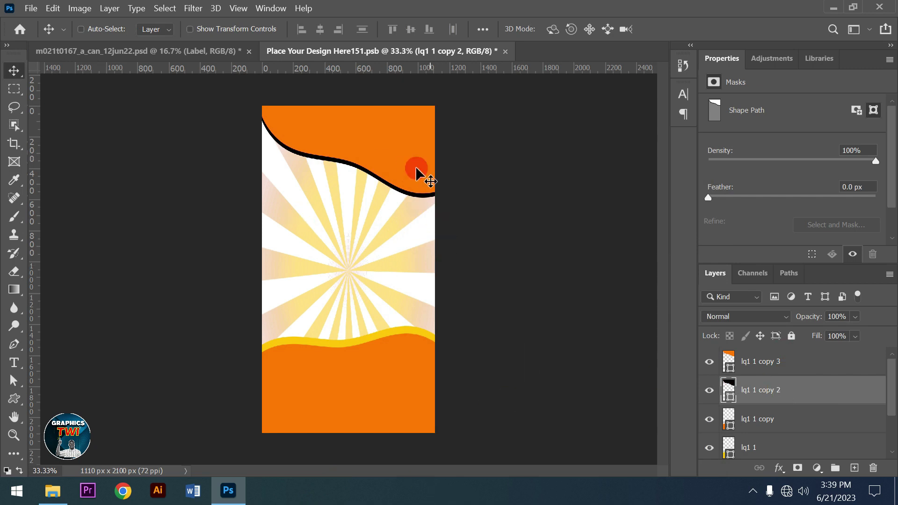
{"action": "left_click_drag", "start_coordinate": [427, 342], "coordinate": [427, 328]}
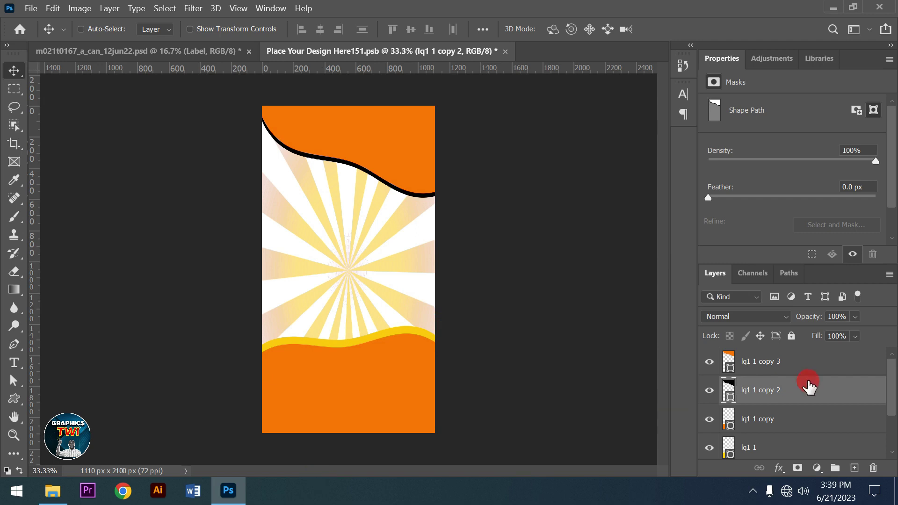
{"action": "left_click", "coordinate": [792, 366]}
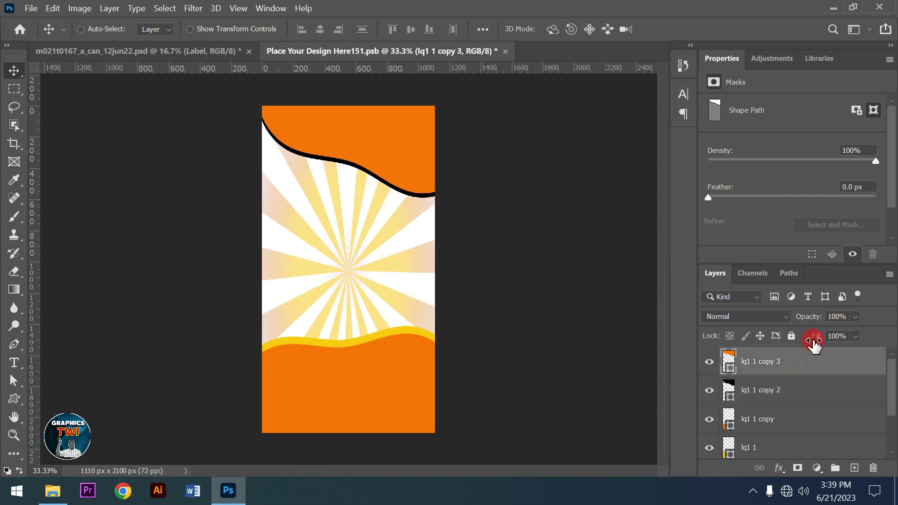
{"action": "left_click", "coordinate": [785, 393], "text": "ctrl"}
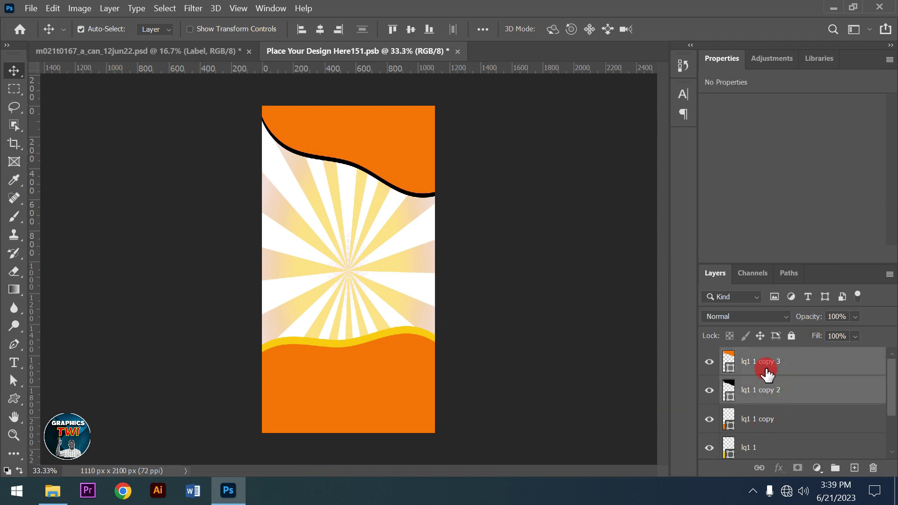
Group the layers as top (top waves), down (lq1 layers) and gb (Rectangle 1).
{"action": "key", "text": "ctrl+g"}
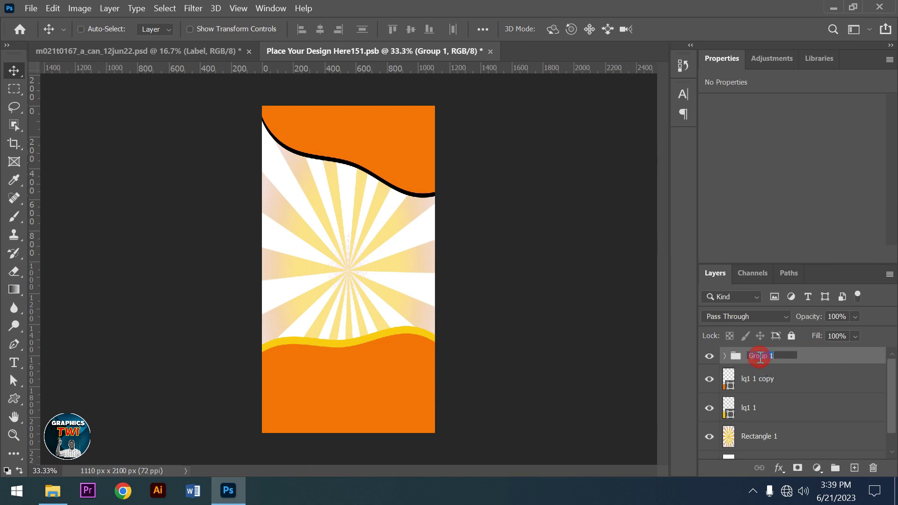
{"action": "type", "text": "top"}
{"action": "left_click", "coordinate": [779, 385]}
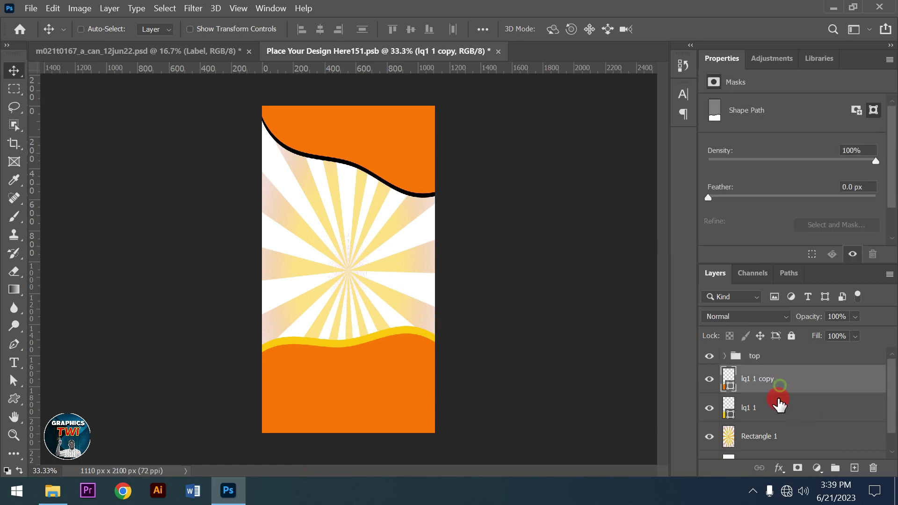
{"action": "left_click", "coordinate": [776, 407], "text": "ctrl"}
{"action": "key", "text": "ctrl+g"}
{"action": "double_click", "coordinate": [761, 373]}
{"action": "type", "text": "down"}
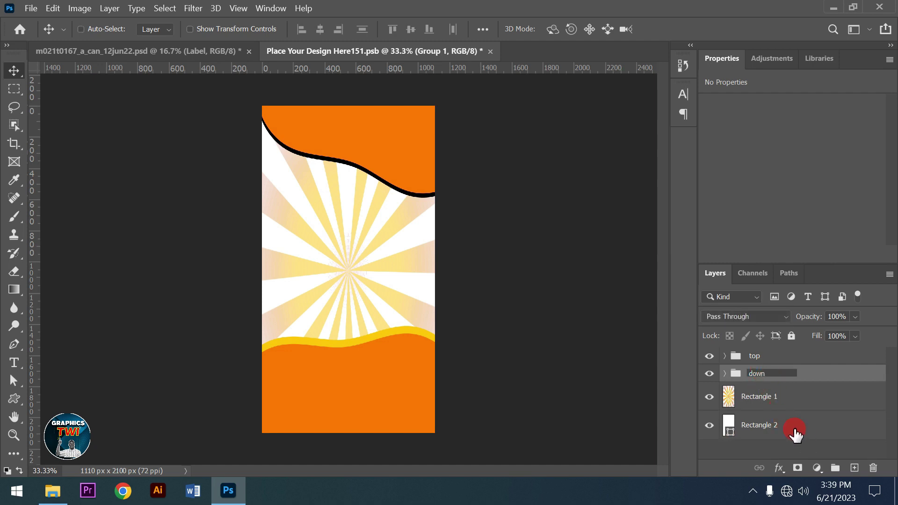
{"action": "left_click", "coordinate": [769, 401]}
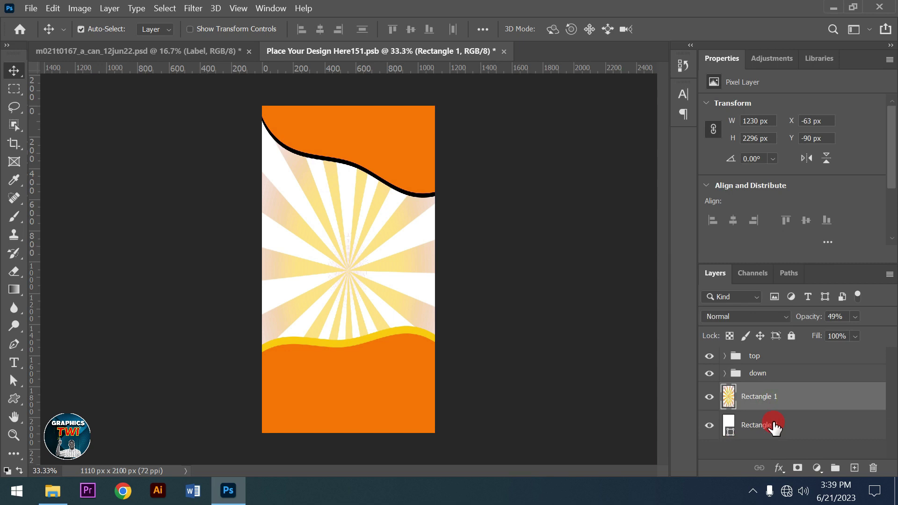
{"action": "key", "text": "ctrl+g"}
{"action": "double_click", "coordinate": [758, 390]}
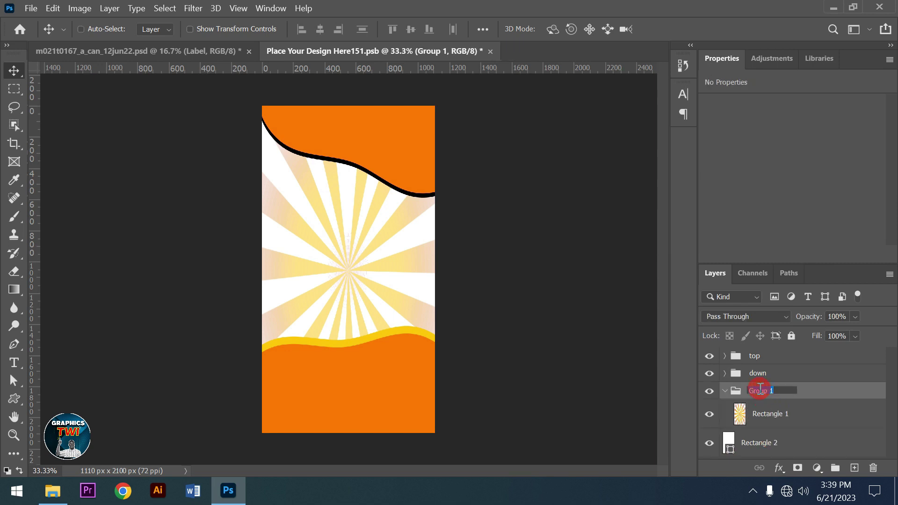
{"action": "type", "text": "gb"}
{"action": "left_click", "coordinate": [724, 391]}
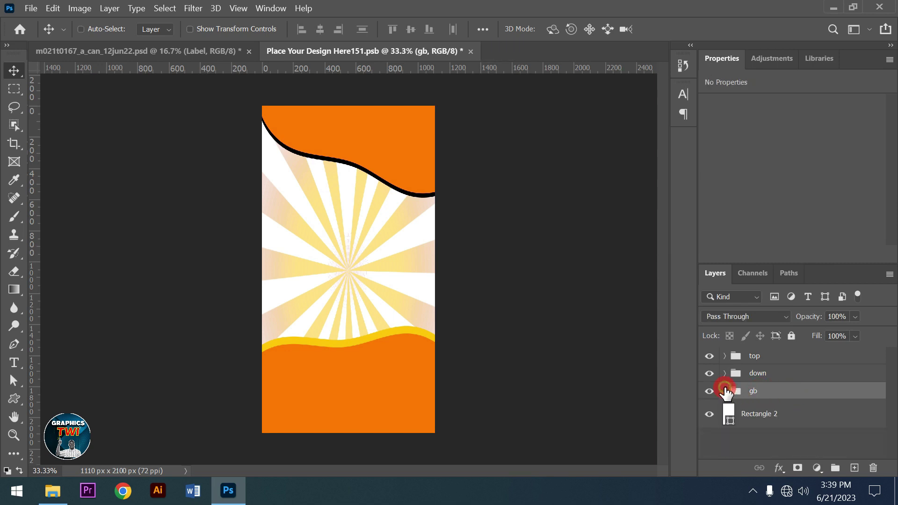
Drag the pngegg (44) logo from the PLANET folder into the label.
{"action": "left_click", "coordinate": [773, 360]}
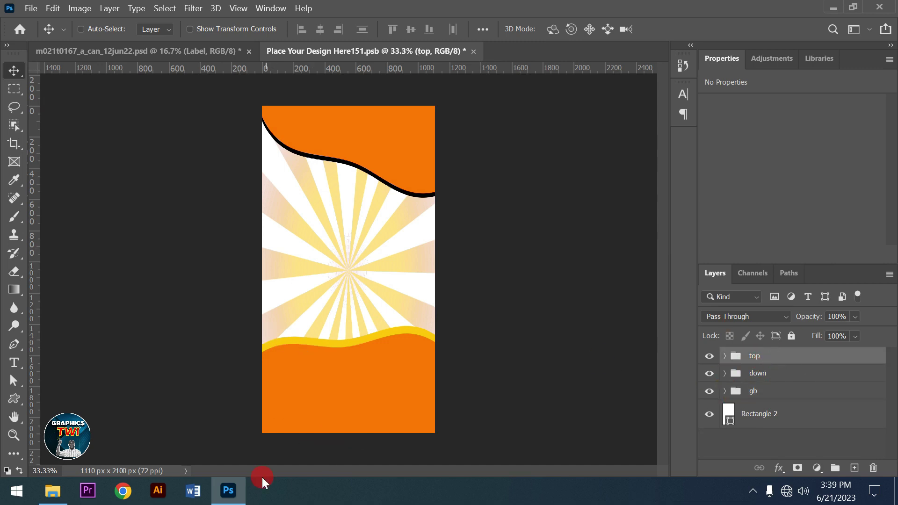
{"action": "left_click", "coordinate": [55, 499]}
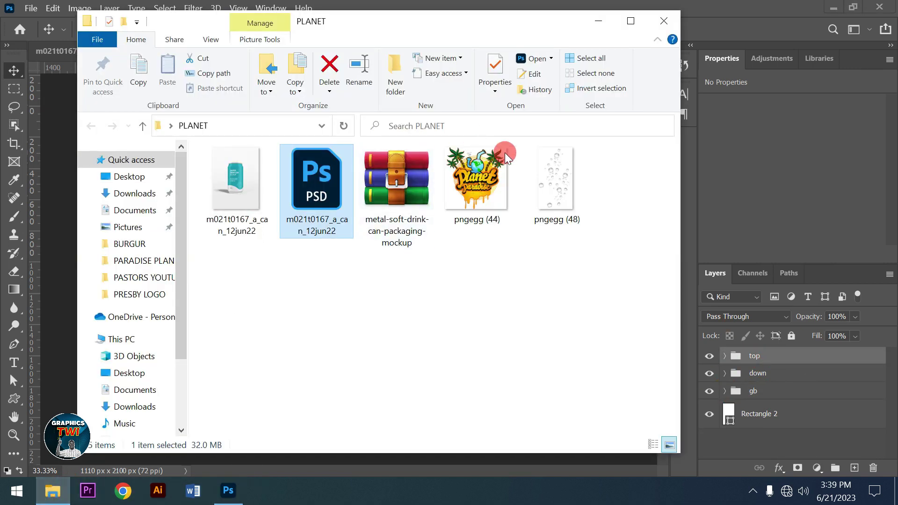
{"action": "mouse_move", "coordinate": [478, 177]}
{"action": "left_mouse_down"}
{"action": "mouse_move", "coordinate": [136, 357]}
{"action": "mouse_move", "coordinate": [338, 348]}
{"action": "left_mouse_up"}
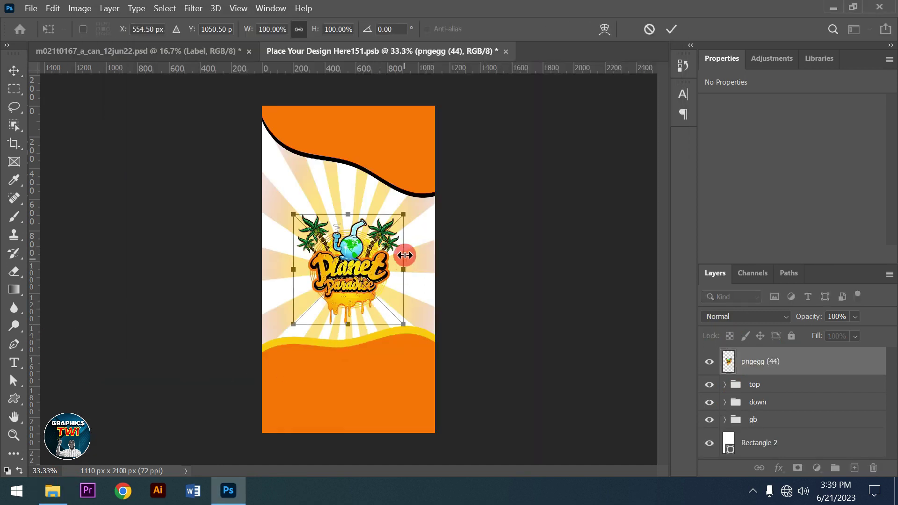
Enlarge and commit the placed logo, then nudge the down group's wave lower.
{"action": "mouse_move", "coordinate": [403, 219]}
{"action": "left_mouse_down"}
{"action": "mouse_move", "coordinate": [430, 197]}
{"action": "mouse_move", "coordinate": [428, 191]}
{"action": "mouse_move", "coordinate": [414, 203]}
{"action": "mouse_move", "coordinate": [420, 195]}
{"action": "left_mouse_up"}
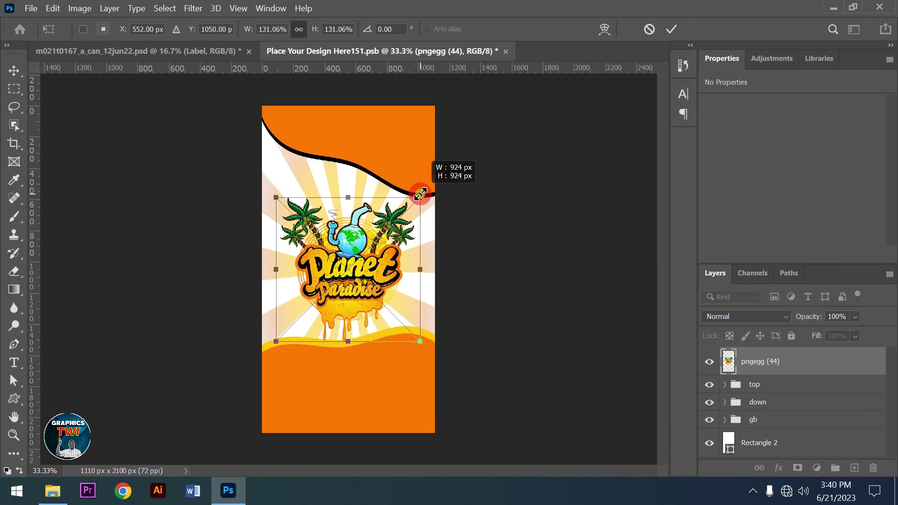
{"action": "left_click", "coordinate": [670, 29]}
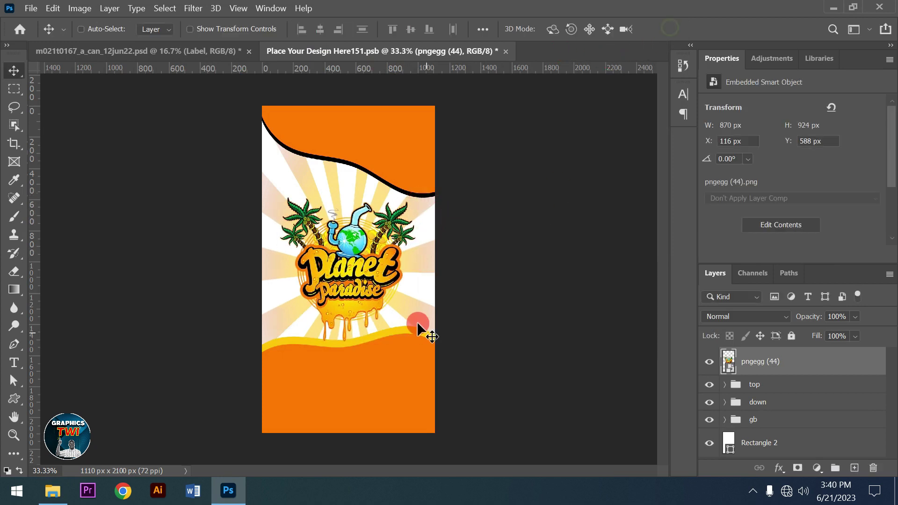
{"action": "left_click", "coordinate": [771, 434]}
{"action": "left_click", "coordinate": [767, 402]}
{"action": "key", "text": "shift+Down"}
{"action": "key", "text": "shift+Down"}
{"action": "key", "text": "shift+Down"}
{"action": "key", "text": "shift+Down"}
{"action": "key", "text": "shift+Down"}
{"action": "key", "text": "shift+Down"}
{"action": "key", "text": "shift+Down"}
{"action": "key", "text": "shift+Down"}
{"action": "key", "text": "shift+Down"}
Scale the logo up to about 910 by 966 px over the sunburst.
{"action": "left_click", "coordinate": [762, 365]}
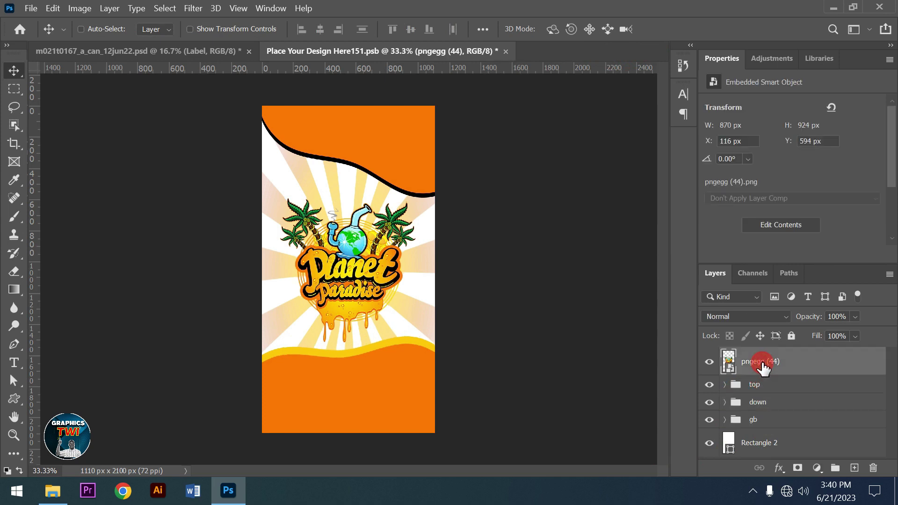
{"action": "left_click", "coordinate": [412, 283], "text": "ctrl"}
{"action": "key", "text": "ctrl+t"}
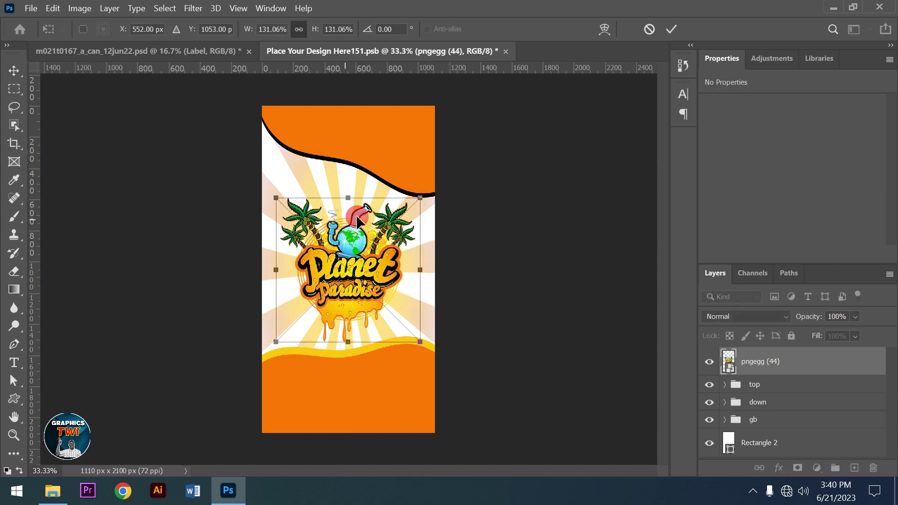
{"action": "left_click_drag", "start_coordinate": [423, 197], "coordinate": [425, 193]}
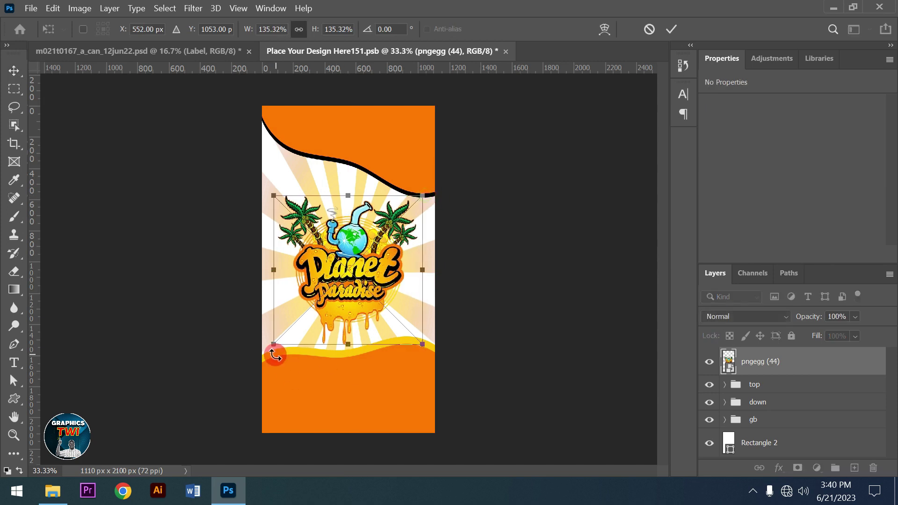
{"action": "left_click_drag", "start_coordinate": [275, 348], "coordinate": [273, 348]}
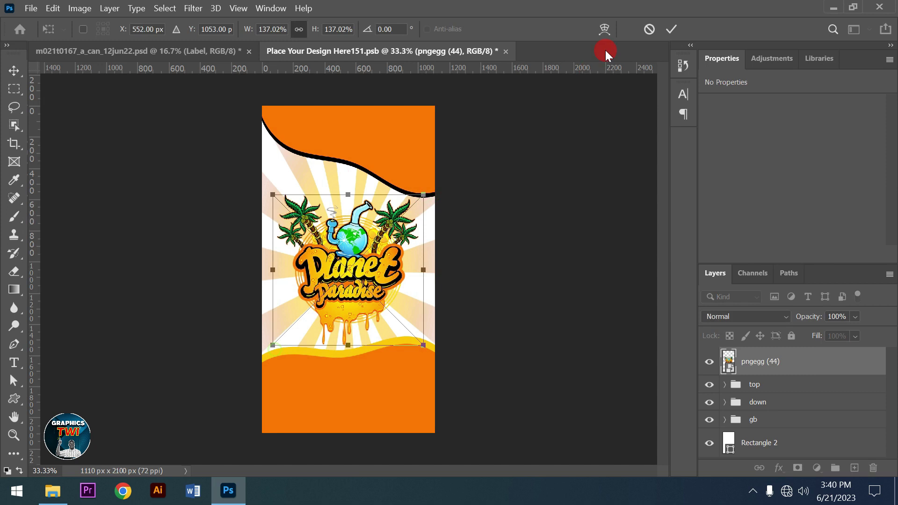
{"action": "left_click", "coordinate": [672, 30]}
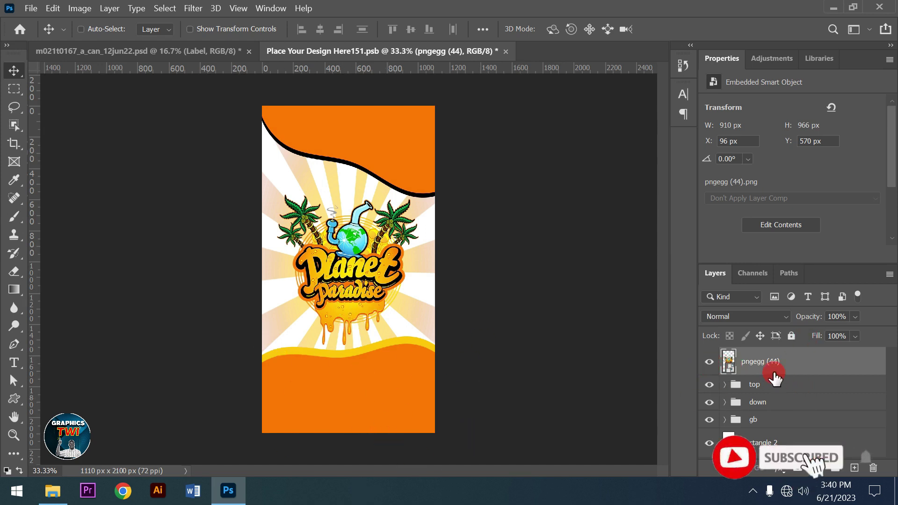
Place the pngegg (44) logo layer in its own group named planet.
{"action": "key", "text": "ctrl+g"}
{"action": "double_click", "coordinate": [760, 356]}
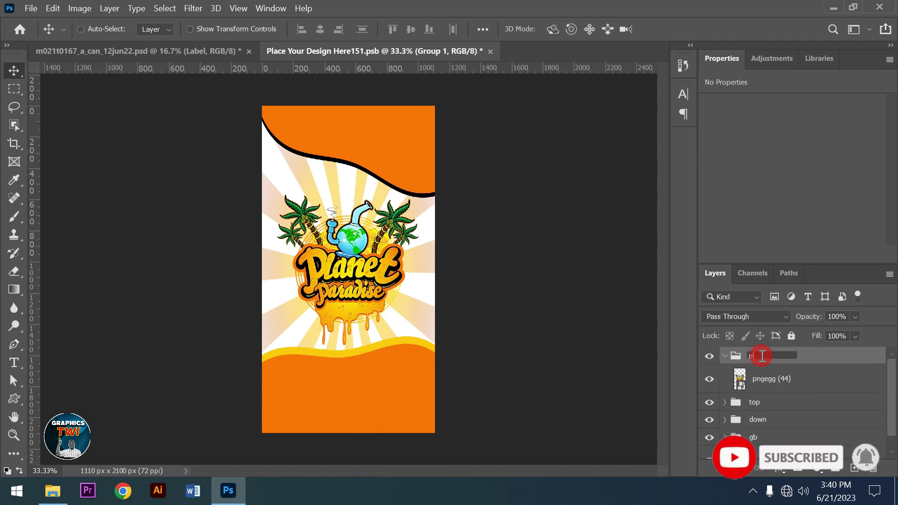
{"action": "type", "text": "anet"}
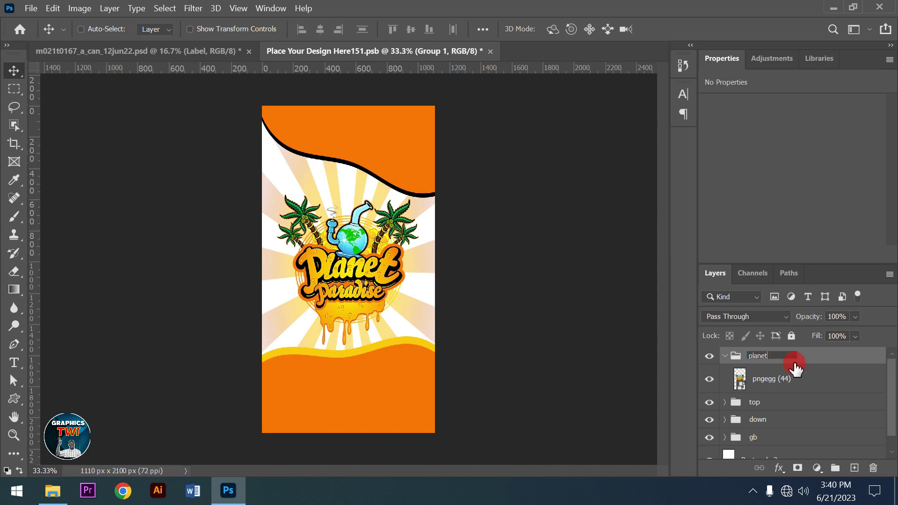
{"action": "key", "text": "Return"}
{"action": "left_click", "coordinate": [725, 355]}
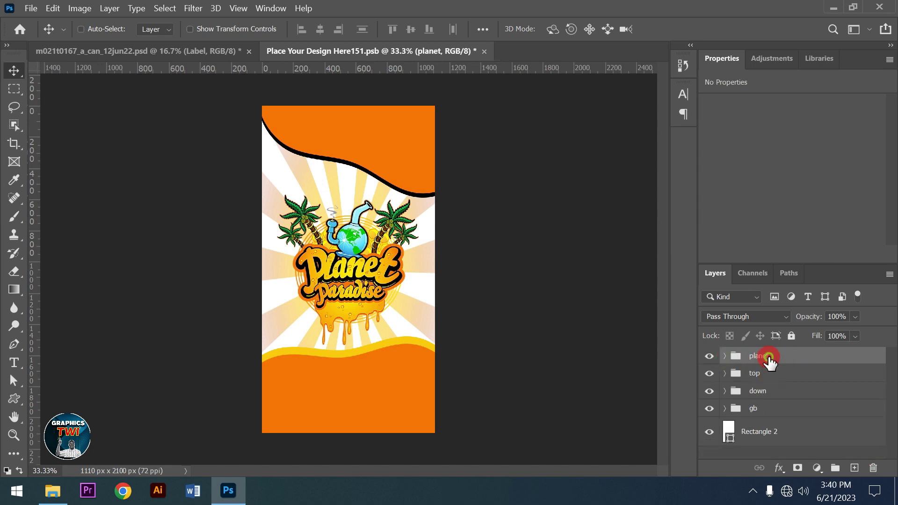
{"action": "left_click", "coordinate": [14, 398]}
Draw a black-filled circle, Ellipse 1, on the bottom orange band below the logo.
{"action": "left_click", "coordinate": [67, 408]}
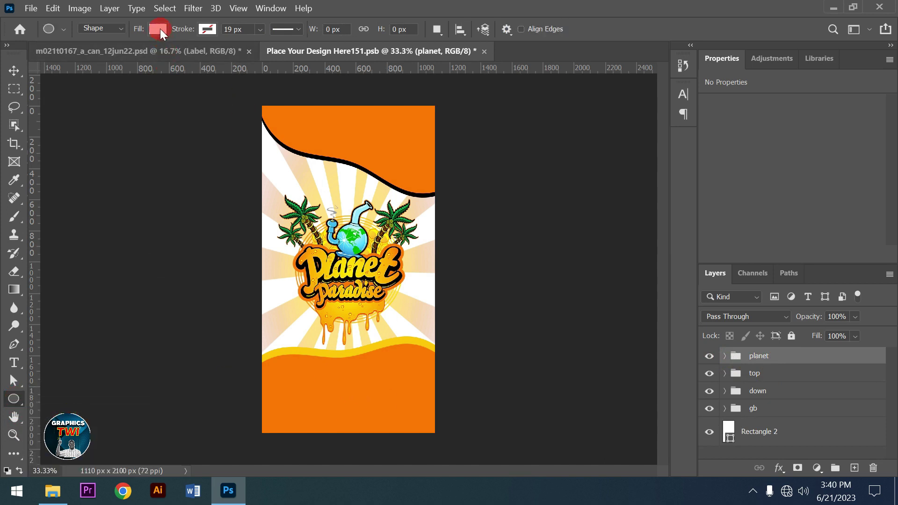
{"action": "left_click", "coordinate": [159, 29]}
{"action": "left_click", "coordinate": [71, 104]}
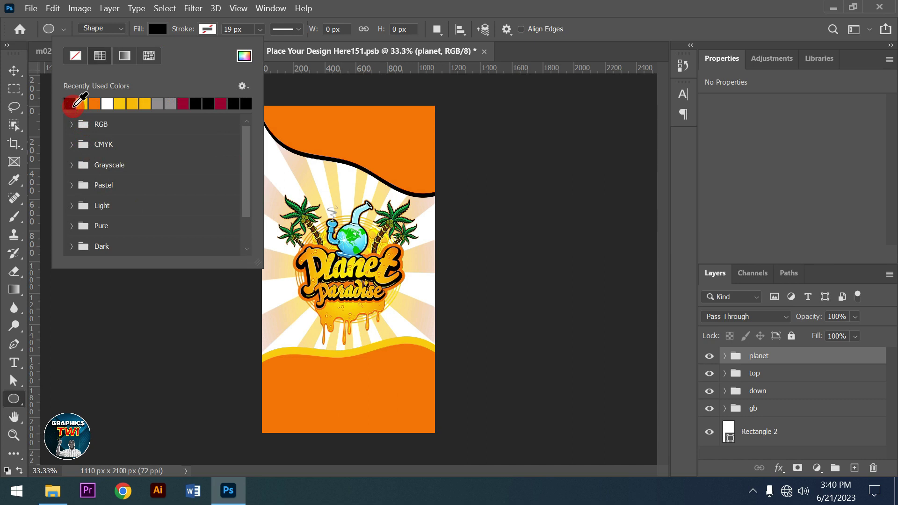
{"action": "left_click", "coordinate": [431, 171]}
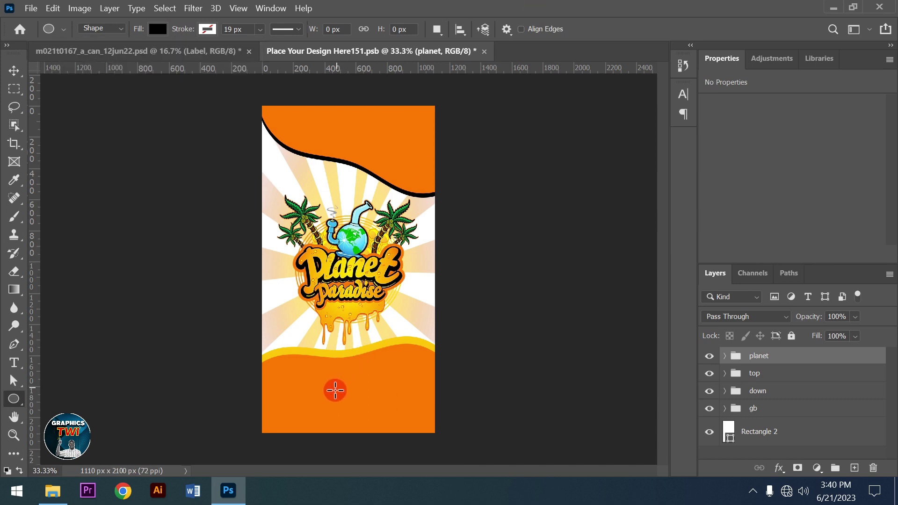
{"action": "left_click_drag", "start_coordinate": [334, 391], "coordinate": [371, 407]}
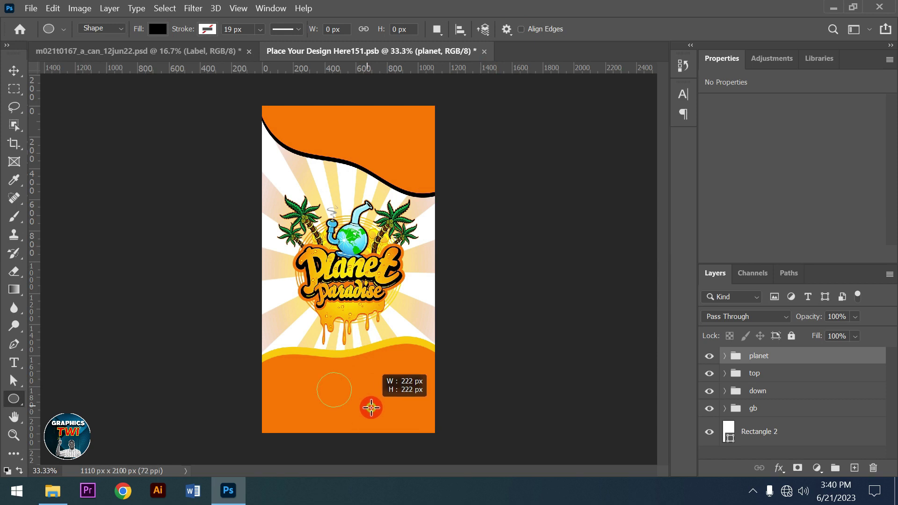
{"action": "left_click_drag", "start_coordinate": [371, 408], "coordinate": [371, 407]}
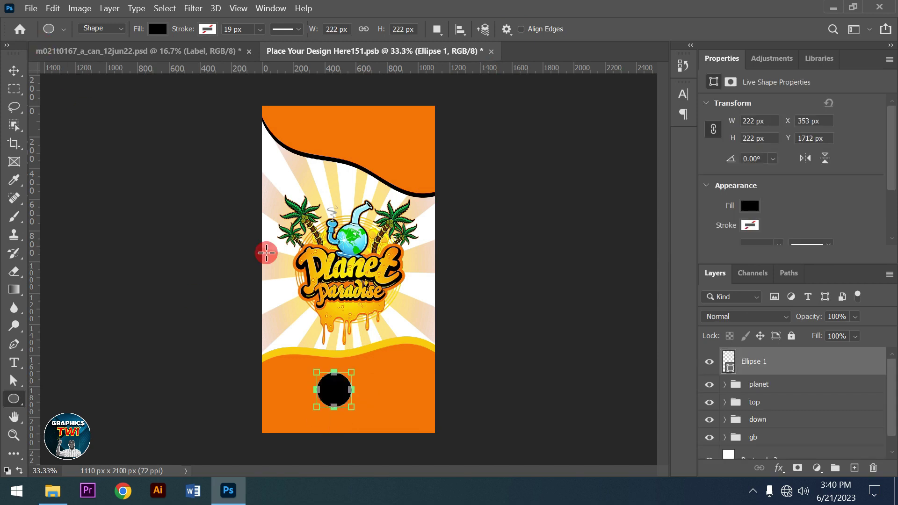
{"action": "left_click", "coordinate": [10, 70]}
{"action": "left_click_drag", "start_coordinate": [325, 384], "coordinate": [338, 375]}
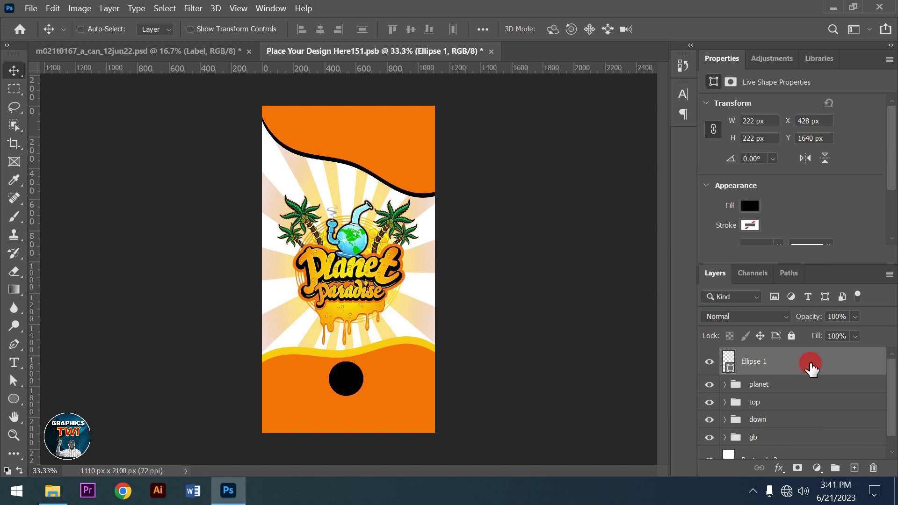
Duplicate the circle and give the copy a dark grey fill.
{"action": "right_click", "coordinate": [810, 367]}
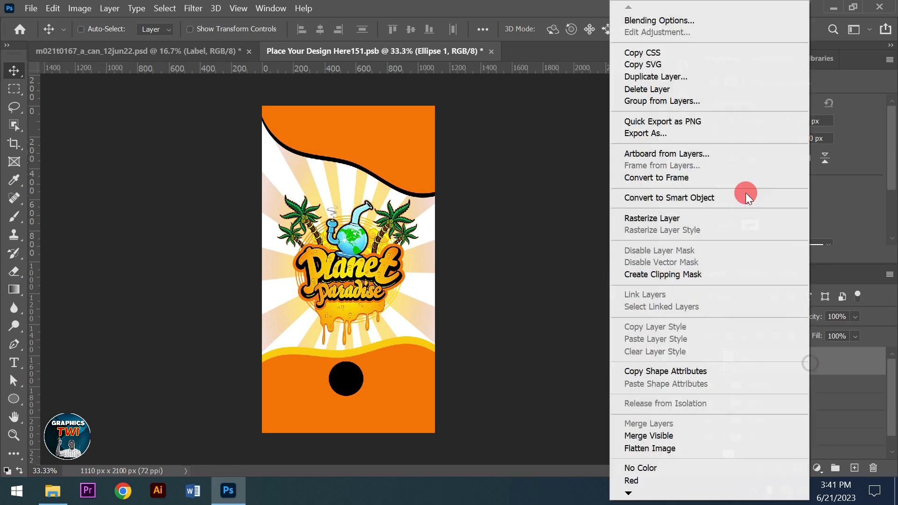
{"action": "left_click", "coordinate": [644, 77]}
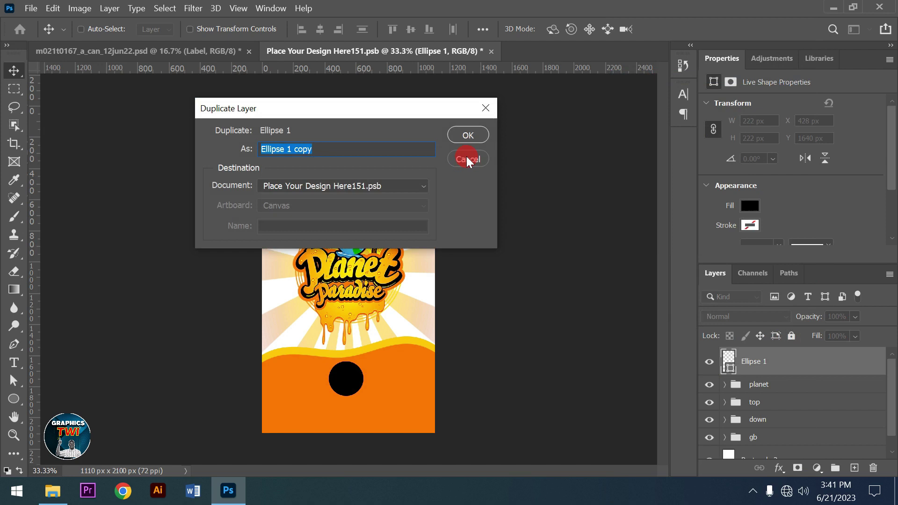
{"action": "left_click", "coordinate": [468, 136]}
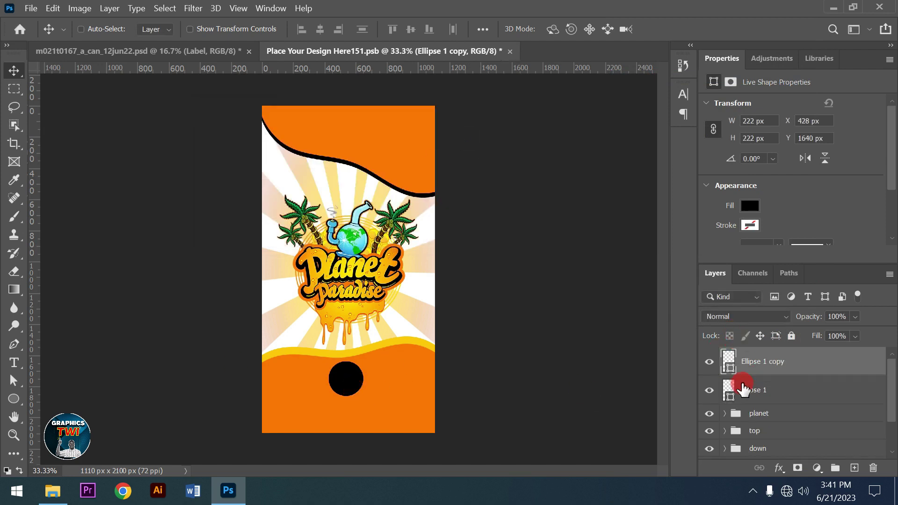
{"action": "double_click", "coordinate": [729, 361]}
{"action": "left_click_drag", "start_coordinate": [389, 375], "coordinate": [357, 360]}
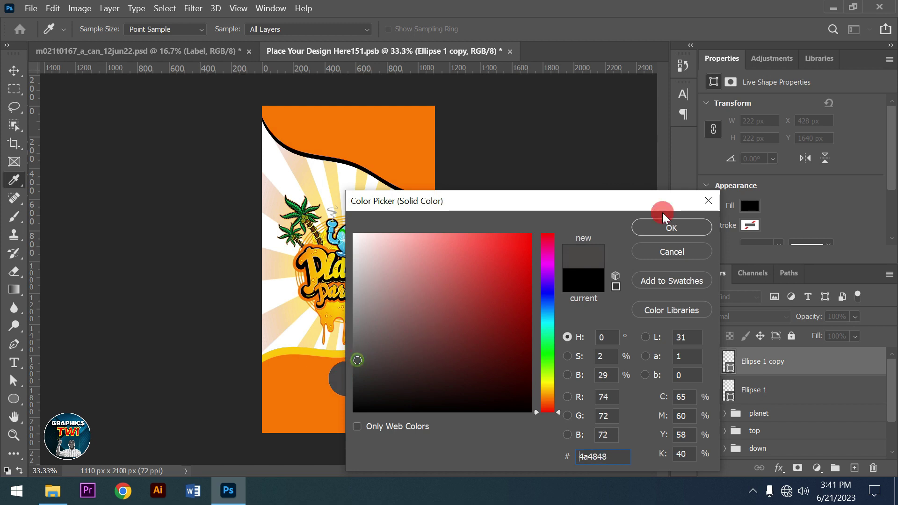
{"action": "left_click", "coordinate": [676, 228]}
Rasterize the circle copy and fill its right half black.
{"action": "right_click", "coordinate": [780, 362]}
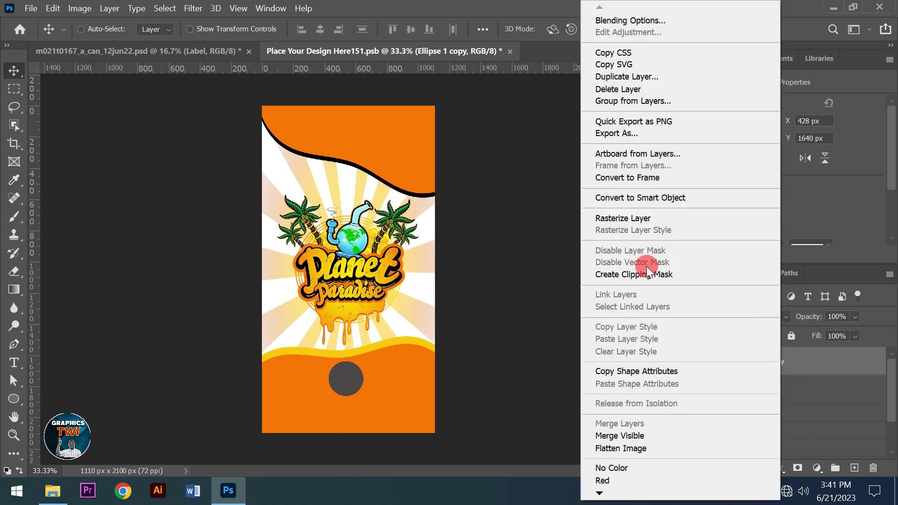
{"action": "left_click", "coordinate": [635, 221]}
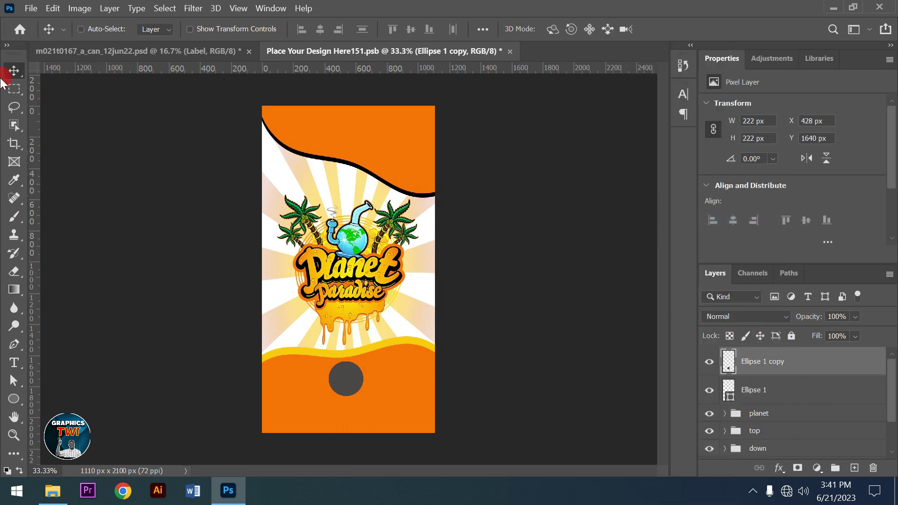
{"action": "left_click", "coordinate": [14, 96]}
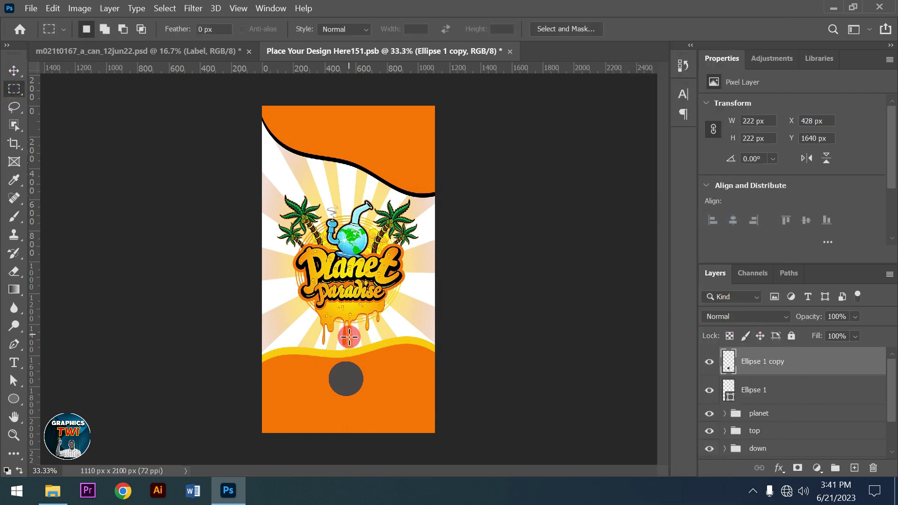
{"action": "mouse_move", "coordinate": [342, 348]}
{"action": "left_mouse_down"}
{"action": "mouse_move", "coordinate": [365, 403]}
{"action": "mouse_move", "coordinate": [386, 413]}
{"action": "left_mouse_up"}
{"action": "key", "text": "Right"}
{"action": "key", "text": "Right"}
{"action": "key", "text": "Right"}
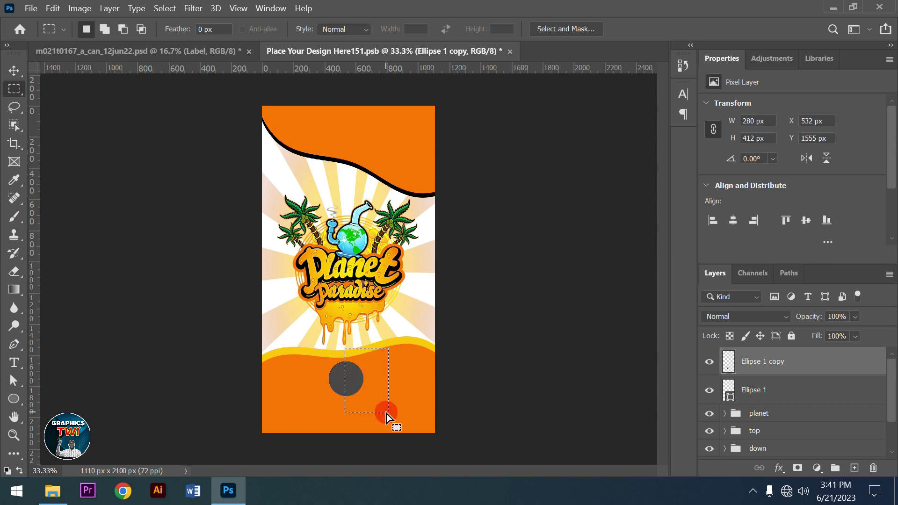
{"action": "key", "text": "alt+shift+BackSpace"}
{"action": "key", "text": "ctrl+d"}
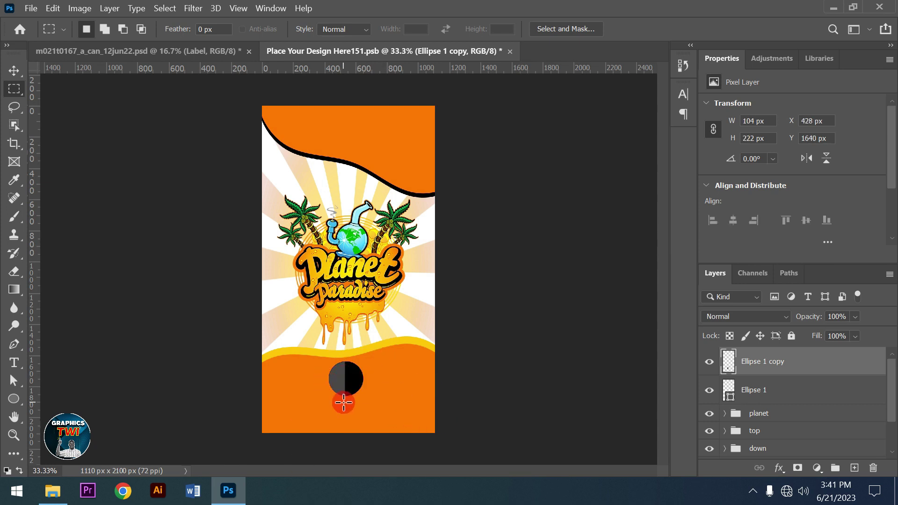
Set the copy's opacity to 82% and group both circle layers as circle.
{"action": "left_click", "coordinate": [856, 316]}
{"action": "left_click_drag", "start_coordinate": [881, 332], "coordinate": [868, 332]}
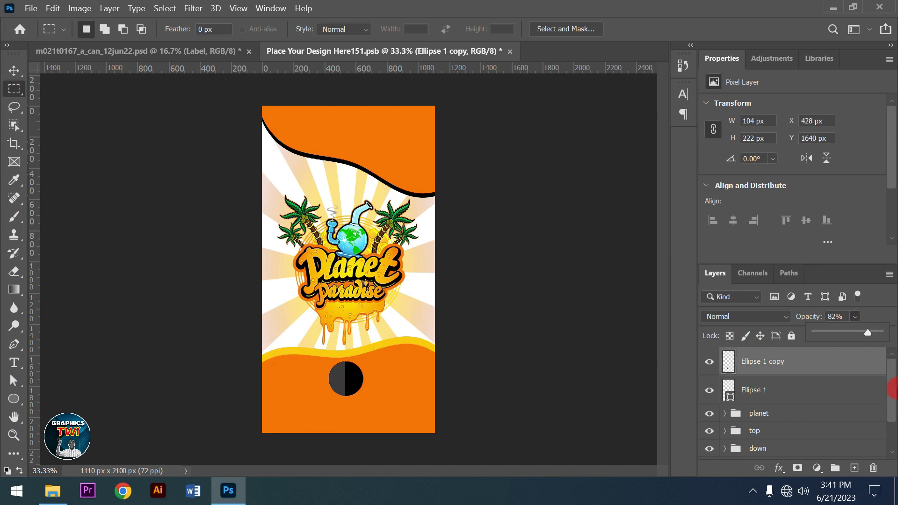
{"action": "left_click", "coordinate": [824, 375]}
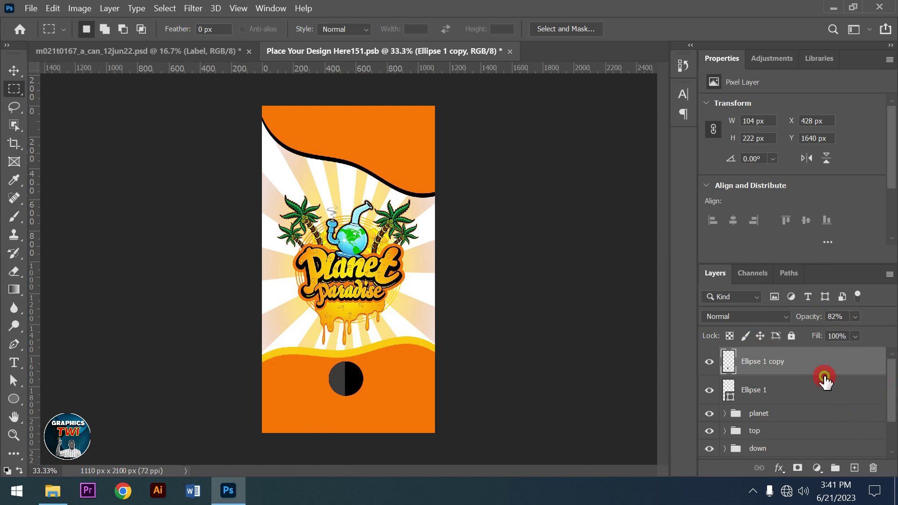
{"action": "left_click", "coordinate": [778, 393], "text": "shift"}
{"action": "key", "text": "ctrl+g"}
{"action": "double_click", "coordinate": [757, 356]}
{"action": "type", "text": "d"}
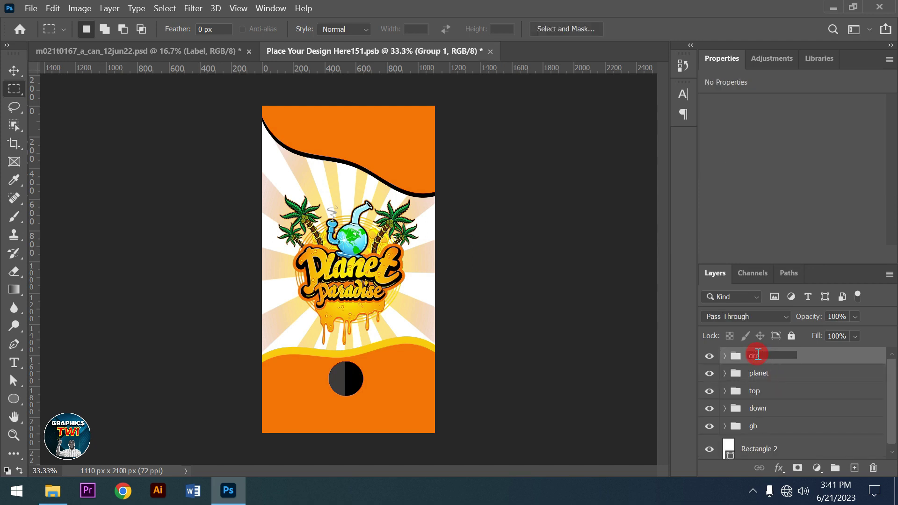
{"action": "type", "text": "le"}
{"action": "key", "text": "Return"}
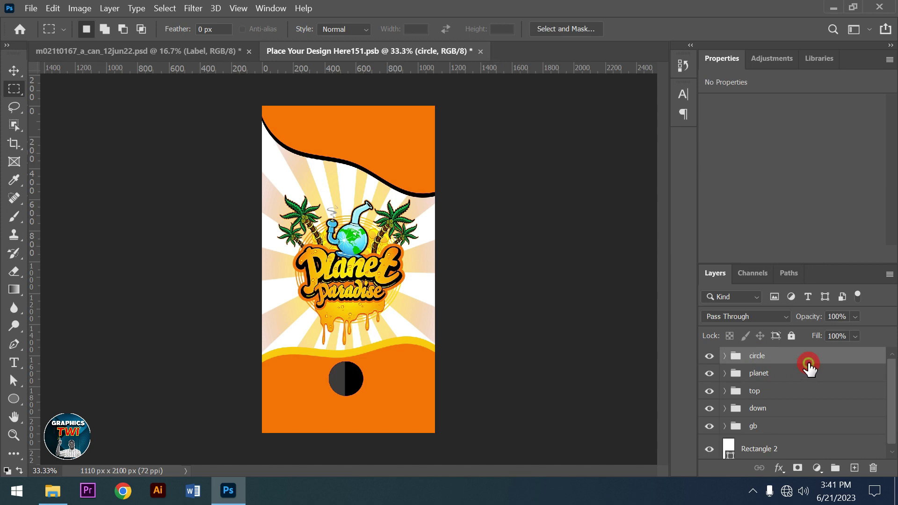
Add a text layer reading 100% below the circle.
{"action": "left_click", "coordinate": [15, 362]}
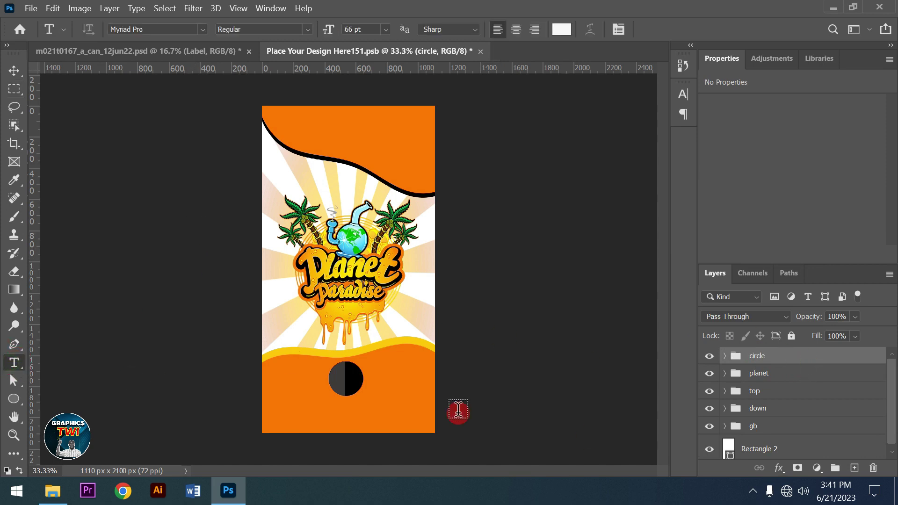
{"action": "left_click", "coordinate": [298, 391]}
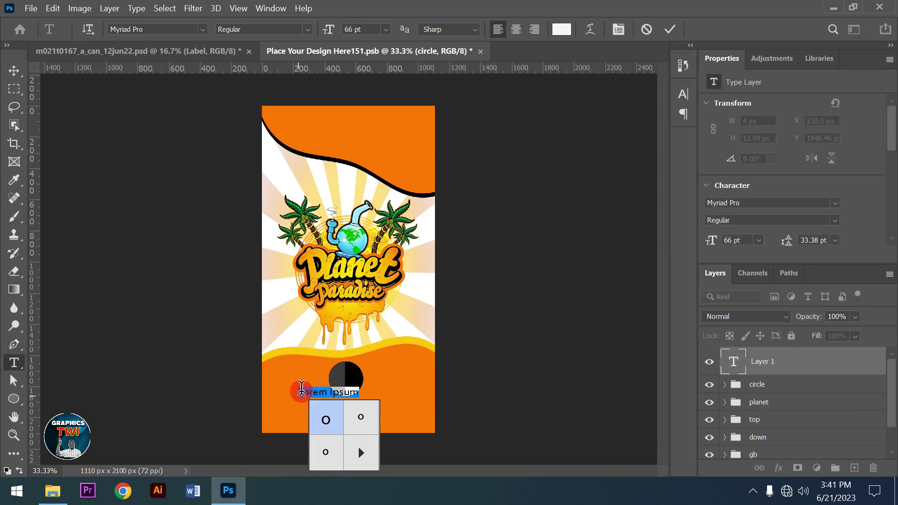
{"action": "left_click", "coordinate": [416, 392]}
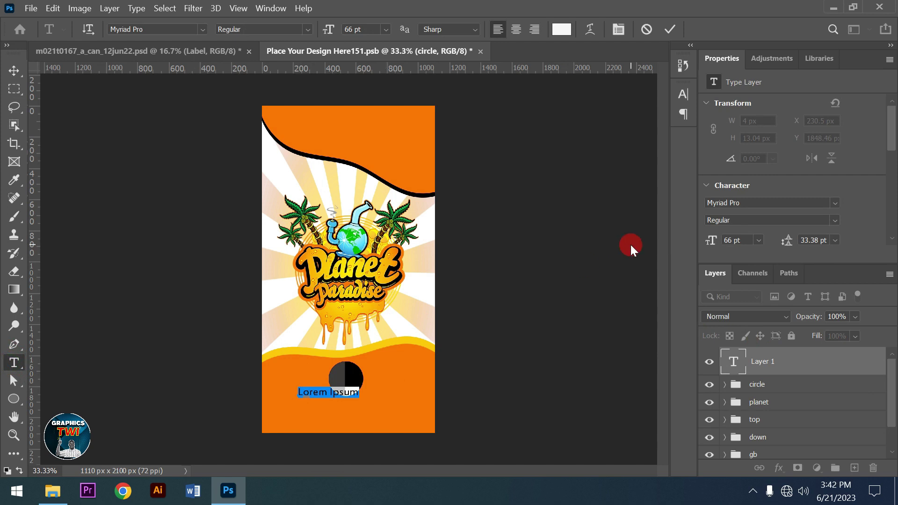
{"action": "key", "text": "BackSpace"}
{"action": "type", "text": "100"}
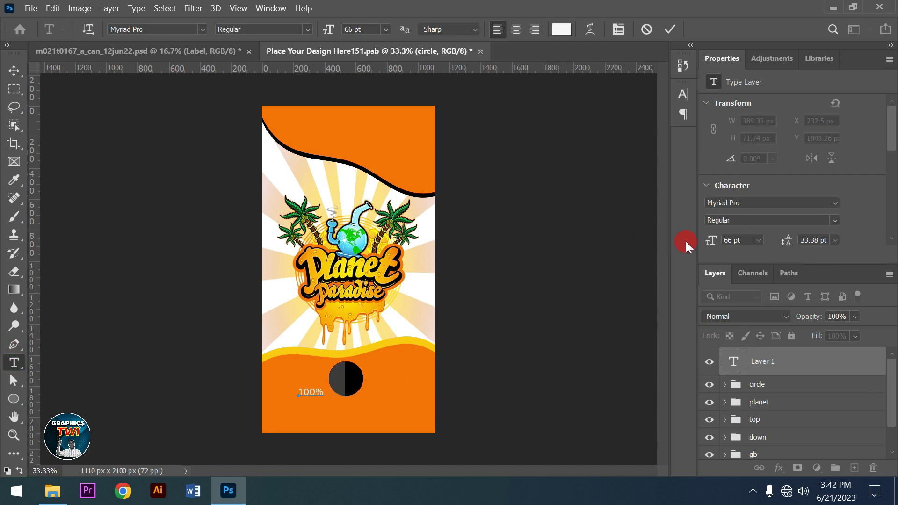
{"action": "key", "text": "ctrl+a"}
Set the 100% text to Arial Regular at 57 pt.
{"action": "left_click", "coordinate": [619, 29]}
{"action": "left_click", "coordinate": [571, 115]}
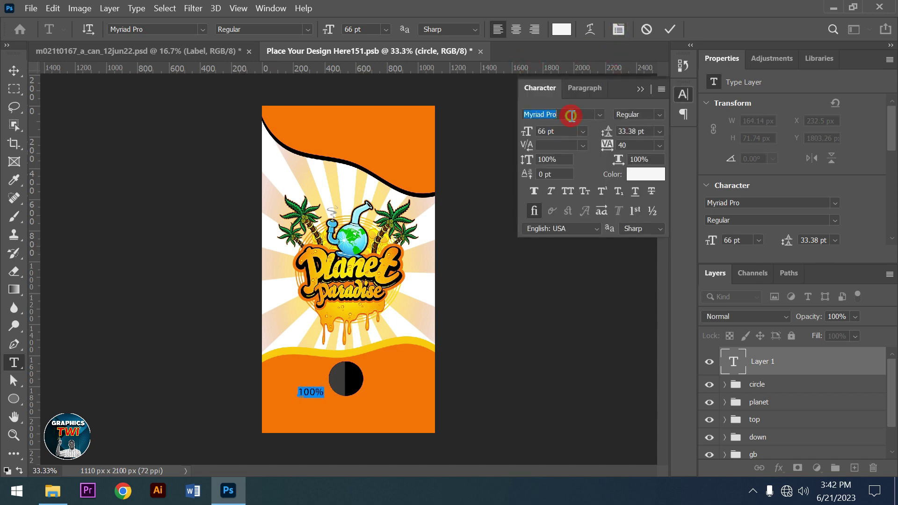
{"action": "type", "text": "ar"}
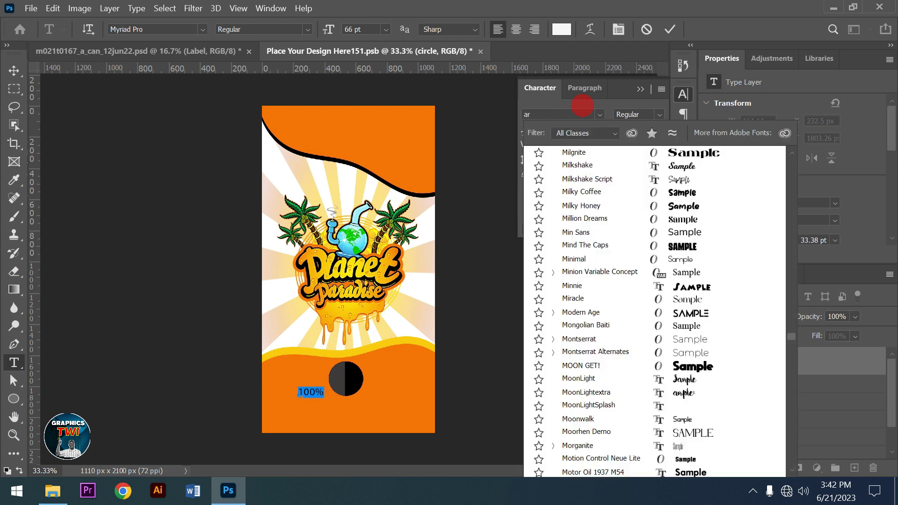
{"action": "type", "text": "ail"}
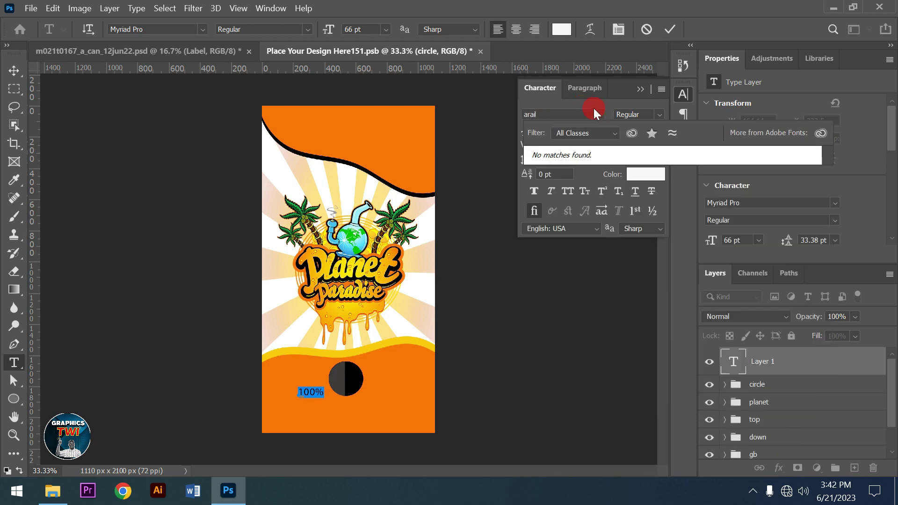
{"action": "left_click", "coordinate": [584, 111]}
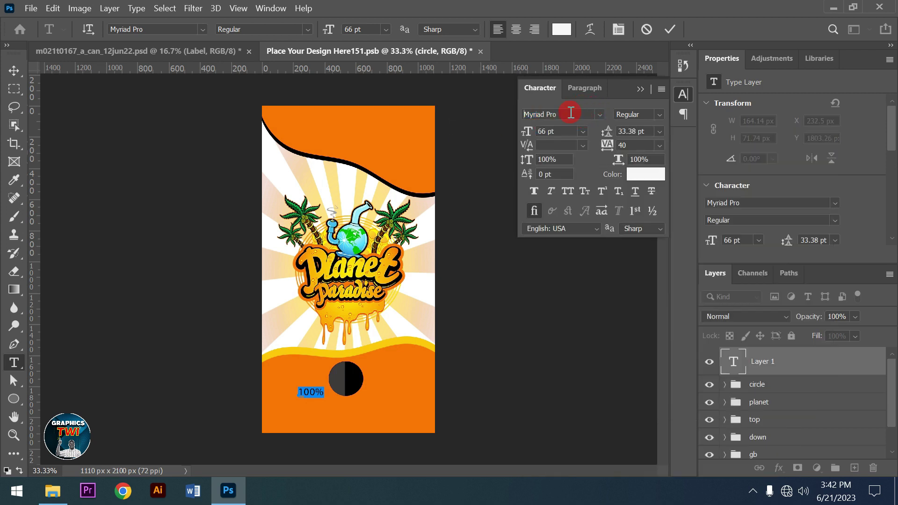
{"action": "left_click", "coordinate": [574, 112]}
{"action": "type", "text": "aril"}
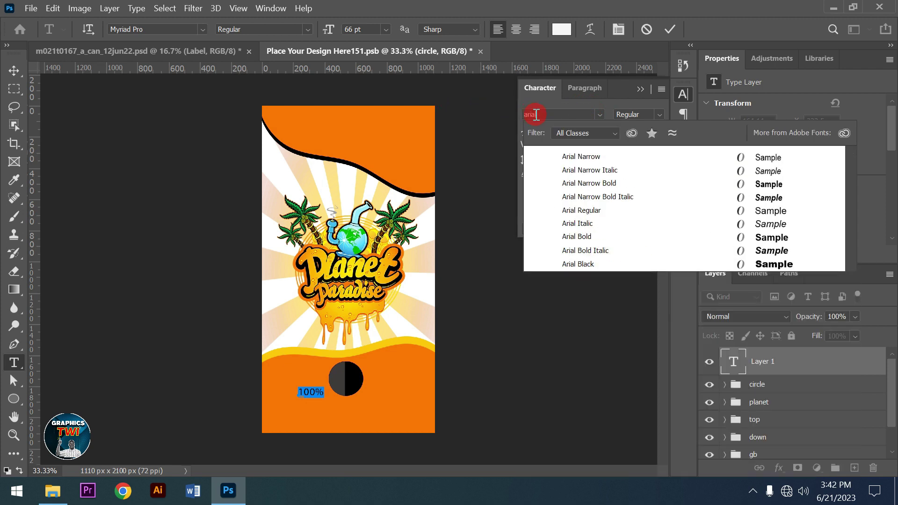
{"action": "left_click", "coordinate": [597, 214]}
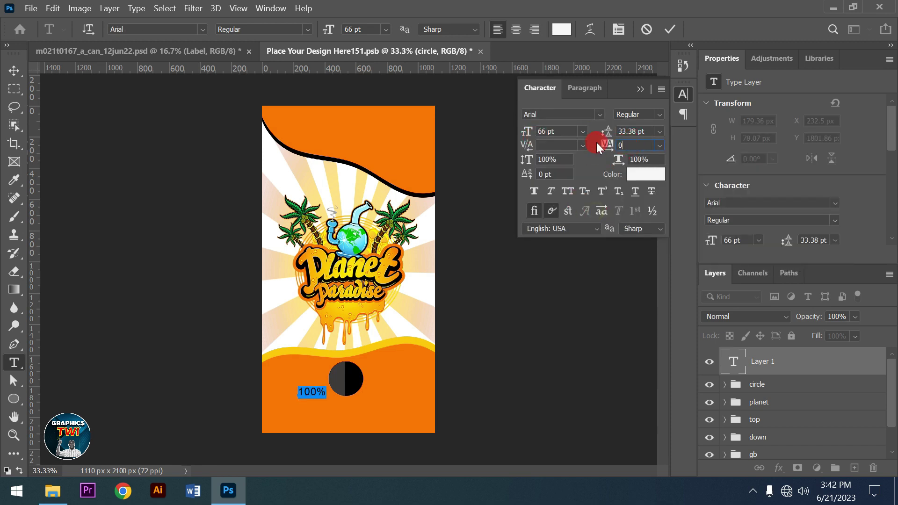
{"action": "left_click", "coordinate": [558, 131]}
{"action": "key", "text": "Down"}
{"action": "key", "text": "Down"}
{"action": "key", "text": "Down"}
{"action": "key", "text": "Down"}
{"action": "key", "text": "Down"}
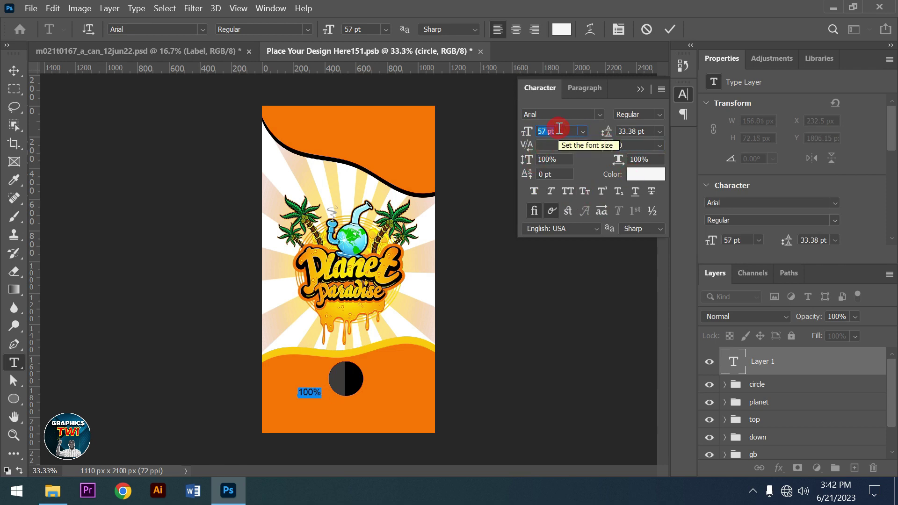
{"action": "left_click", "coordinate": [668, 29]}
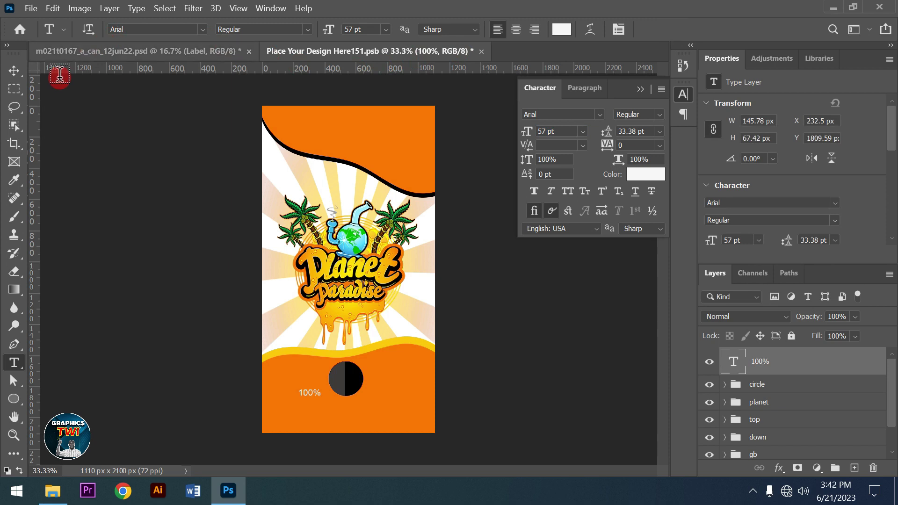
Move the 100% text into the upper part of the two-tone circle.
{"action": "left_click", "coordinate": [15, 71]}
{"action": "mouse_move", "coordinate": [297, 397]}
{"action": "left_mouse_down"}
{"action": "mouse_move", "coordinate": [344, 374]}
{"action": "mouse_move", "coordinate": [344, 388]}
{"action": "left_mouse_up"}
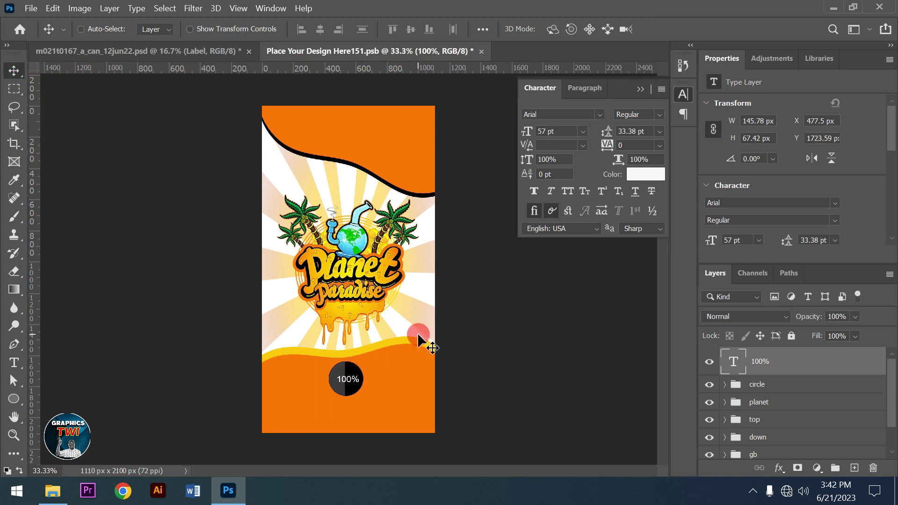
{"action": "key", "text": "Up"}
{"action": "key", "text": "Up"}
{"action": "key", "text": "Up"}
{"action": "key", "text": "Up"}
{"action": "key", "text": "Up"}
{"action": "key", "text": "Up"}
{"action": "key", "text": "Up"}
{"action": "key", "text": "Up"}
{"action": "key", "text": "Up"}
{"action": "key", "text": "Up"}
{"action": "key", "text": "Up"}
{"action": "key", "text": "Up"}
{"action": "key", "text": "Left"}
{"action": "key", "text": "Left"}
{"action": "key", "text": "Left"}
{"action": "key", "text": "Left"}
{"action": "key", "text": "Left"}
{"action": "key", "text": "Left"}
{"action": "key", "text": "Up"}
{"action": "key", "text": "Up"}
{"action": "key", "text": "Up"}
{"action": "key", "text": "Up"}
{"action": "key", "text": "Up"}
{"action": "key", "text": "Up"}
{"action": "key", "text": "Left"}
{"action": "key", "text": "Left"}
{"action": "key", "text": "Left"}
{"action": "key", "text": "Up"}
{"action": "key", "text": "Up"}
{"action": "key", "text": "Up"}
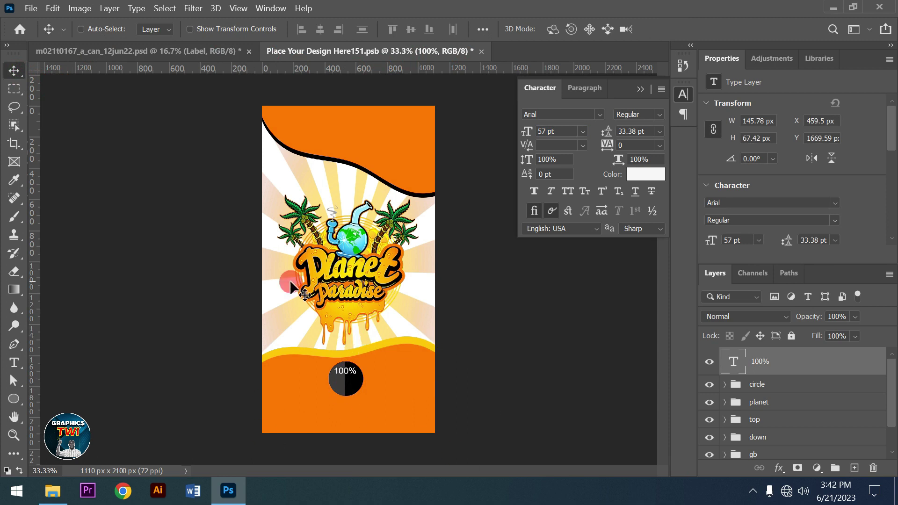
Add a Natural text line at 55 pt.
{"action": "left_click", "coordinate": [14, 362]}
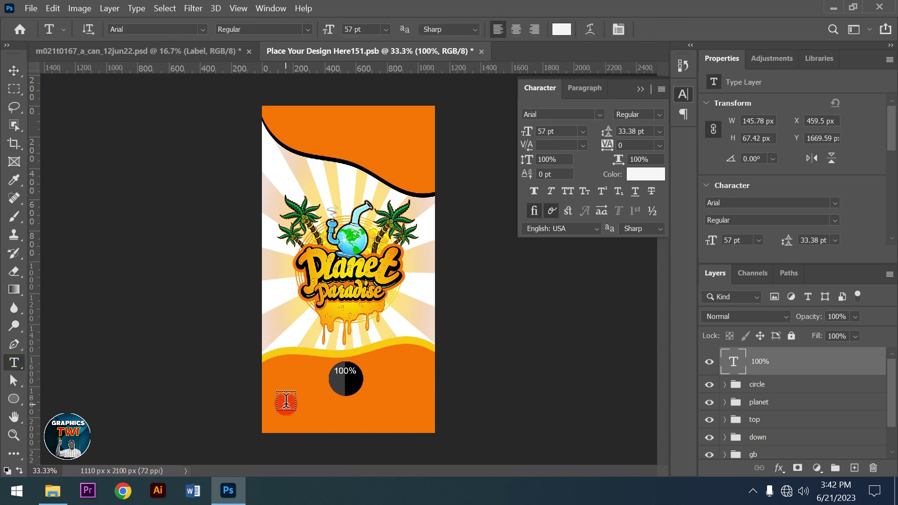
{"action": "left_click", "coordinate": [288, 401]}
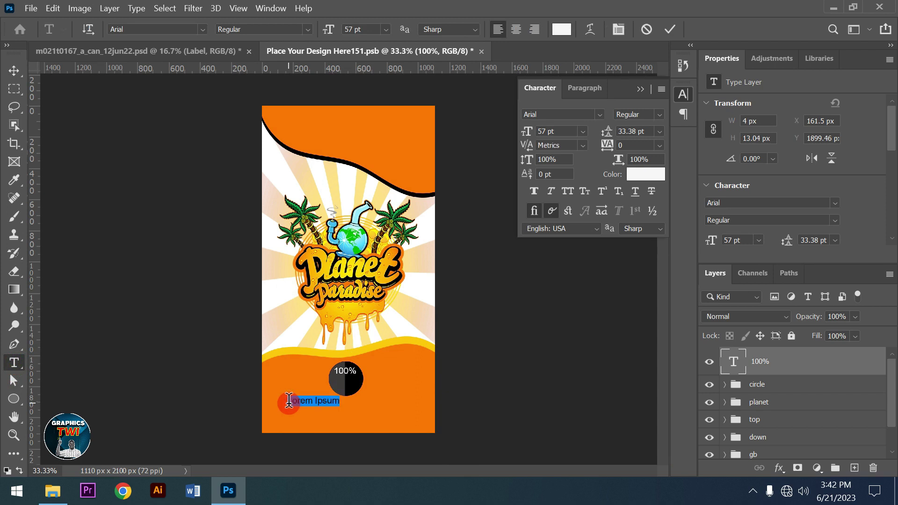
{"action": "key", "text": "BackSpace"}
{"action": "type", "text": "Natura"}
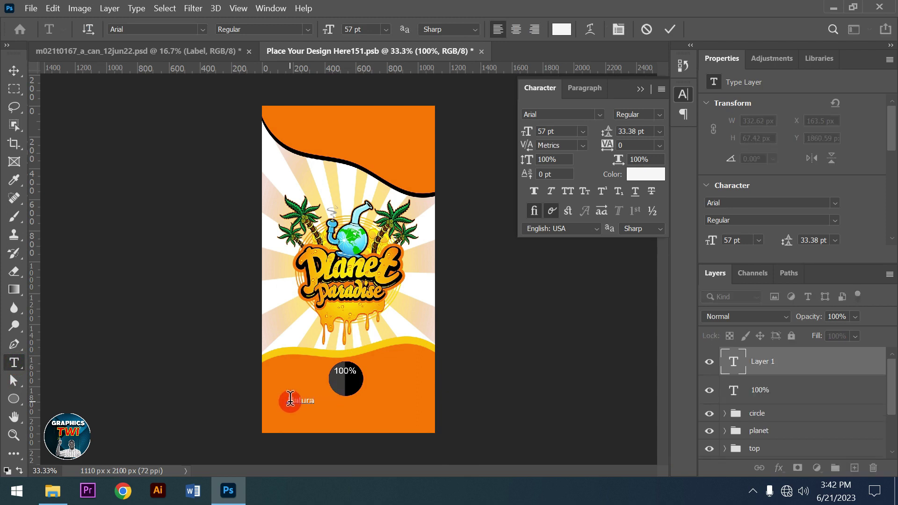
{"action": "type", "text": "l"}
{"action": "key", "text": "ctrl+a"}
{"action": "scroll", "coordinate": [562, 132], "scroll_direction": "down", "scroll_amount": 2}
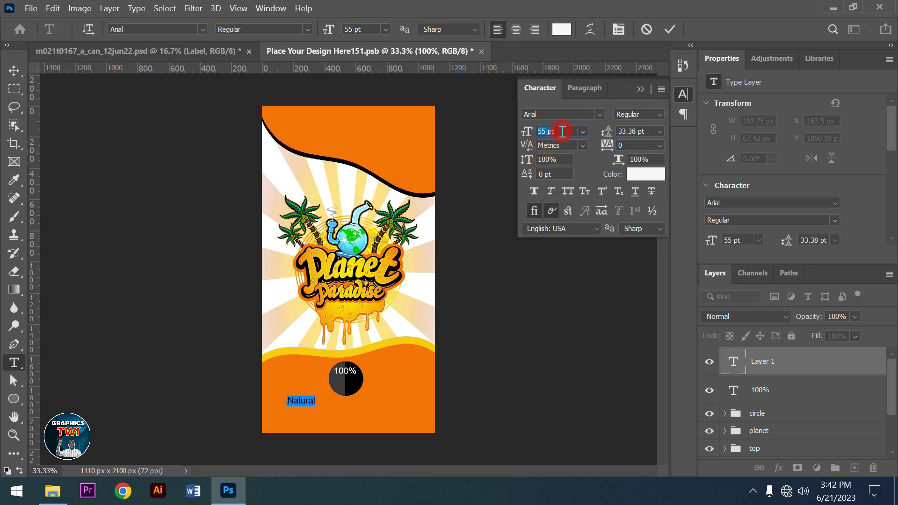
{"action": "left_click", "coordinate": [669, 29]}
Position Natural beneath 100% inside the circle.
{"action": "left_click", "coordinate": [13, 72]}
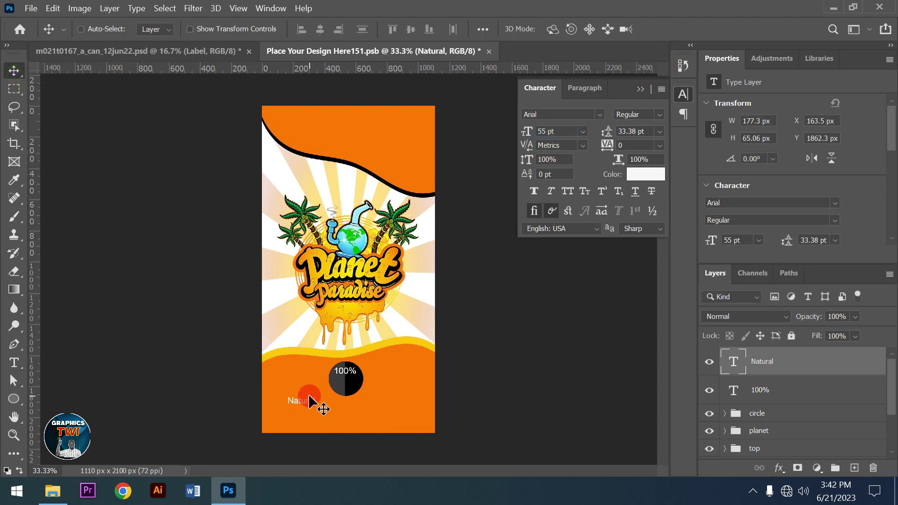
{"action": "left_click_drag", "start_coordinate": [307, 402], "coordinate": [353, 381]}
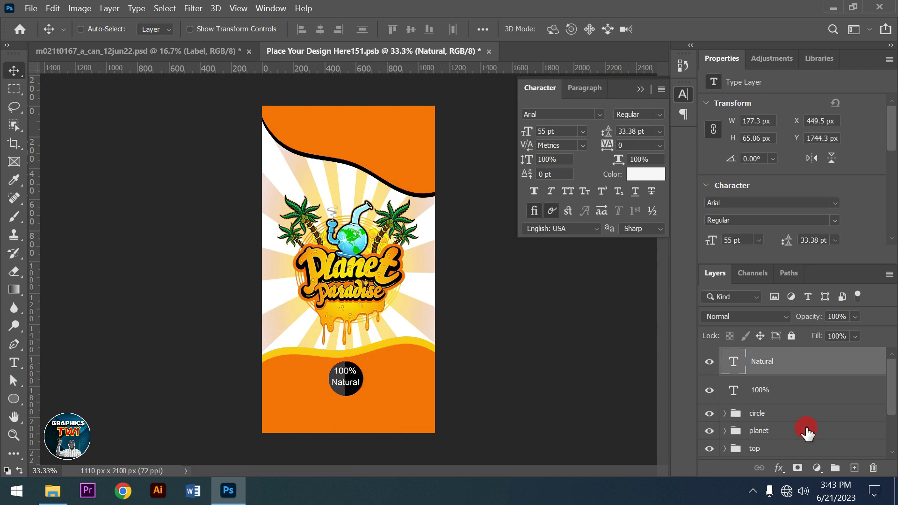
{"action": "key", "text": "Up"}
{"action": "key", "text": "Up"}
{"action": "key", "text": "Up"}
{"action": "key", "text": "Left"}
{"action": "key", "text": "Left"}
{"action": "key", "text": "Left"}
Group the 100% and Natural text layers into a group named text 1.
{"action": "left_click", "coordinate": [770, 393]}
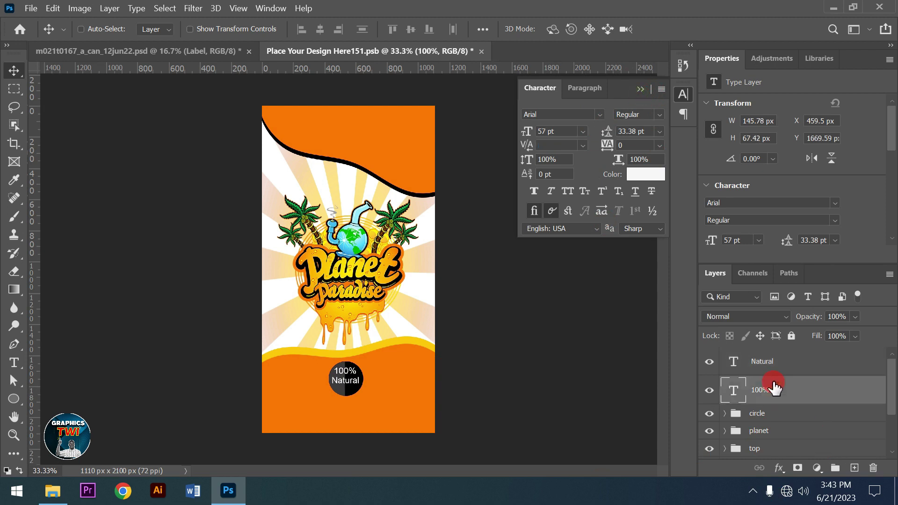
{"action": "left_click", "coordinate": [769, 371], "text": "ctrl"}
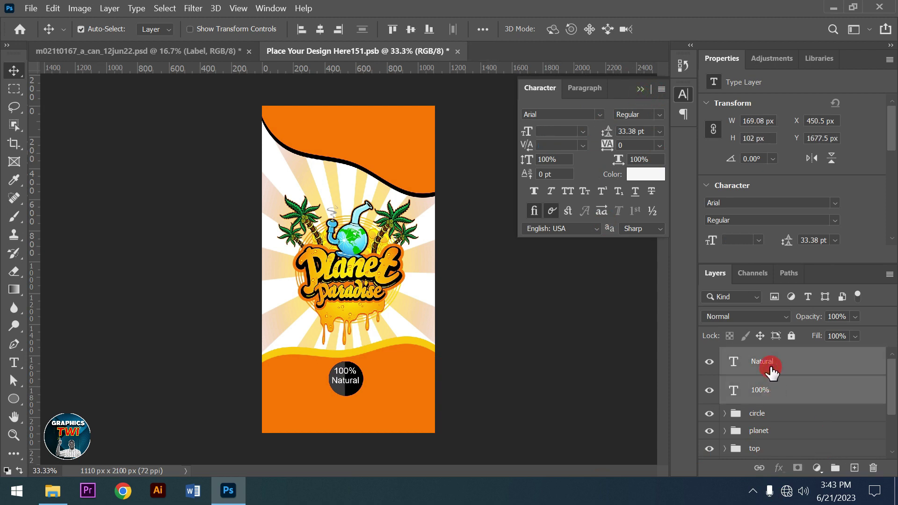
{"action": "key", "text": "ctrl+g"}
{"action": "double_click", "coordinate": [762, 356]}
{"action": "type", "text": "t"}
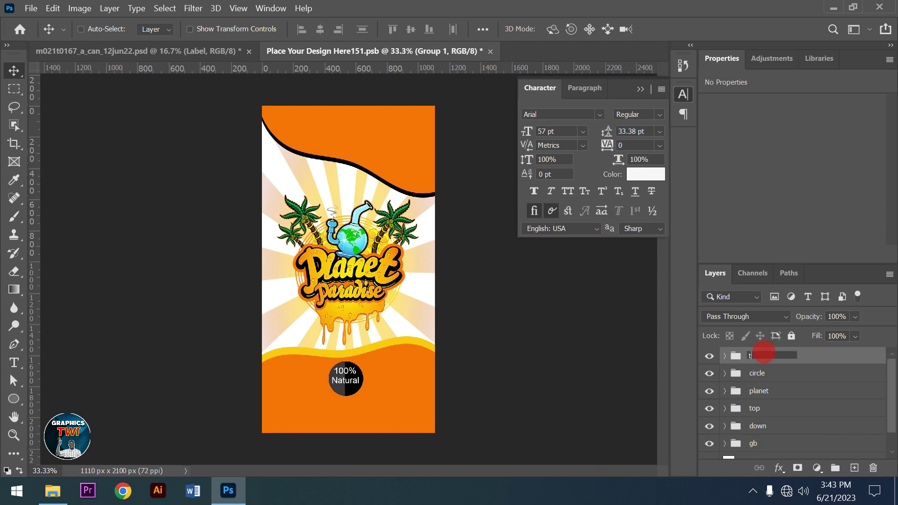
{"action": "type", "text": "ext 1"}
{"action": "key", "text": "Return"}
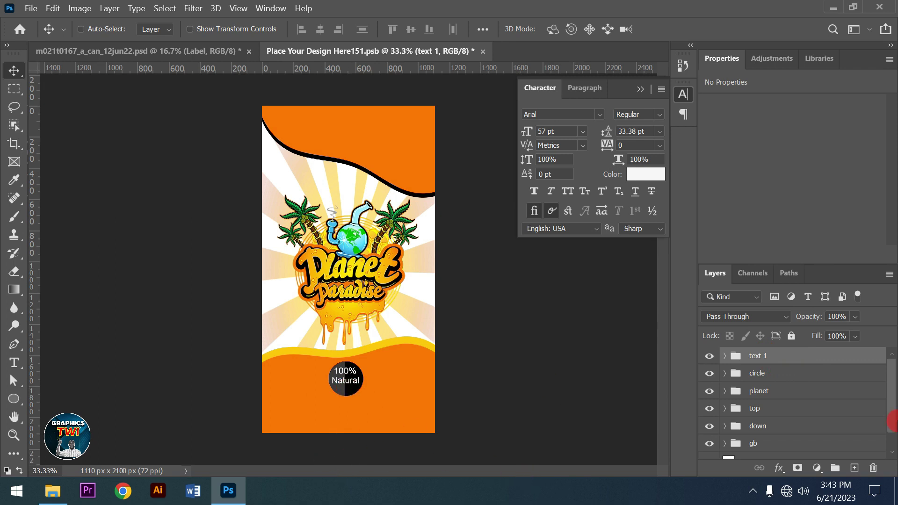
Type the line Alchoholic Free Drink below the badge.
{"action": "left_click", "coordinate": [14, 363]}
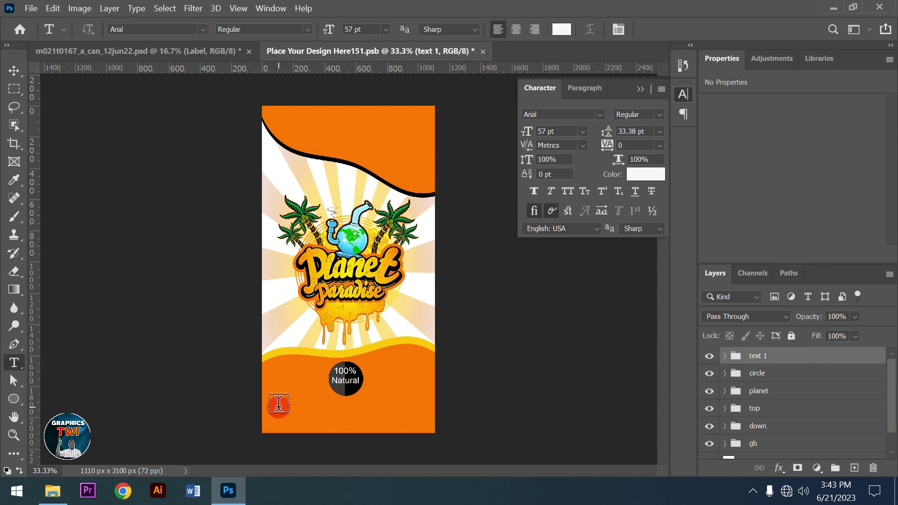
{"action": "left_click", "coordinate": [279, 401]}
{"action": "key", "text": "BackSpace"}
{"action": "type", "text": "choholi"}
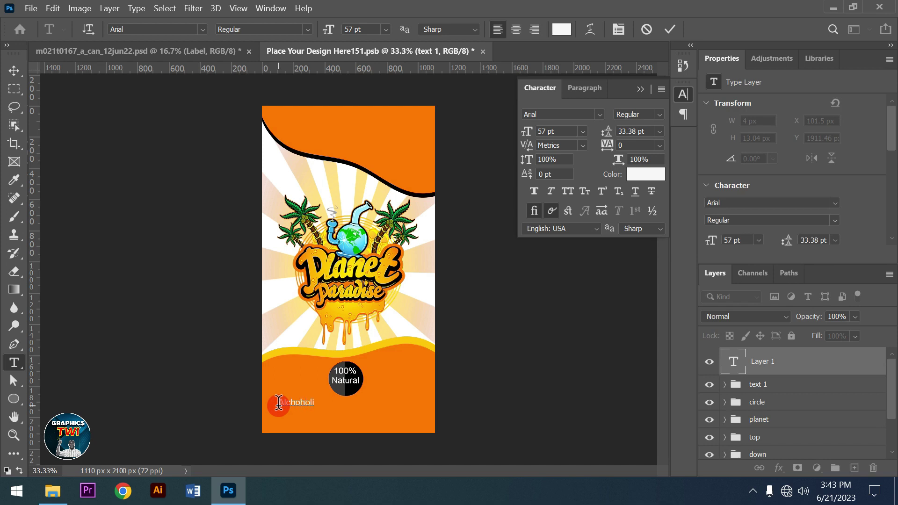
{"action": "type", "text": "c"}
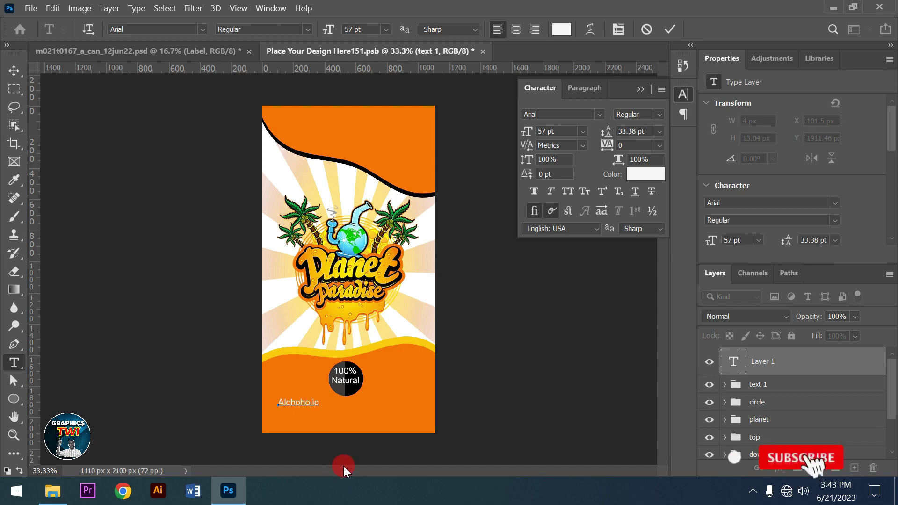
{"action": "left_click", "coordinate": [346, 460]}
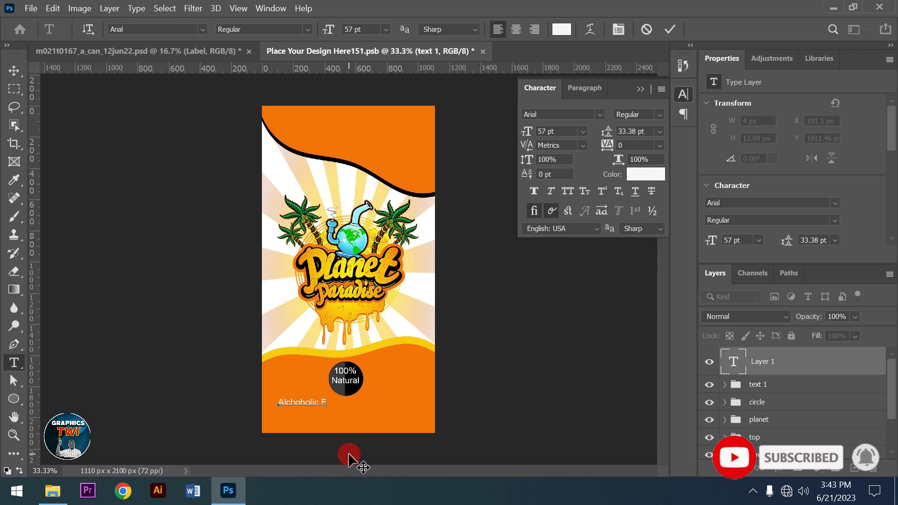
{"action": "type", "text": "ree Dr"}
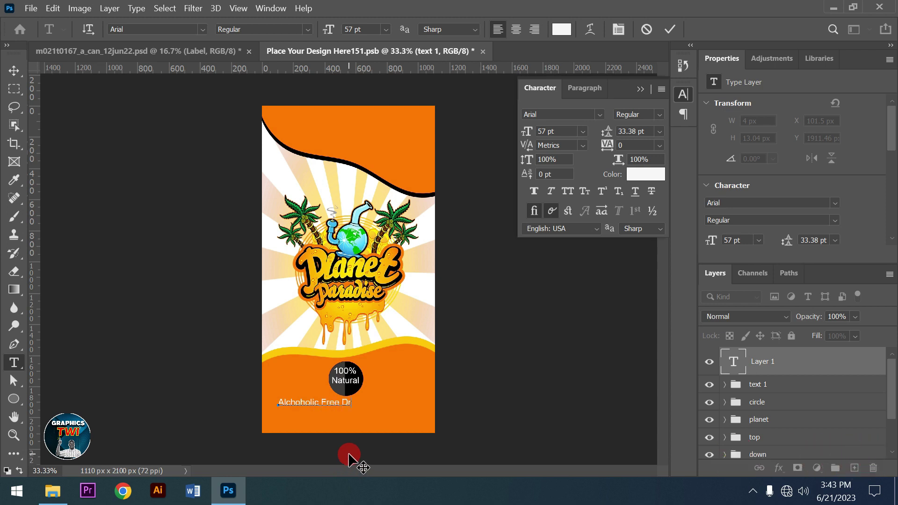
{"action": "type", "text": "in"}
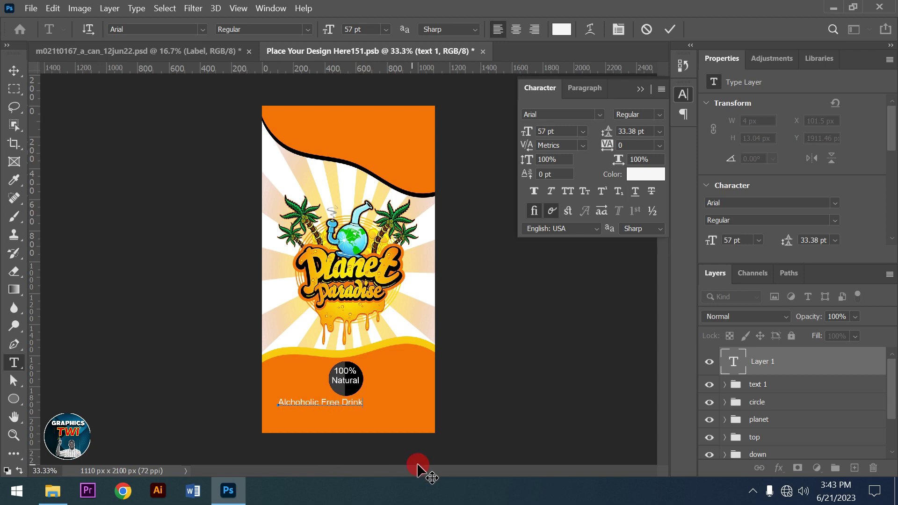
{"action": "type", "text": "k"}
{"action": "key", "text": "ctrl+a"}
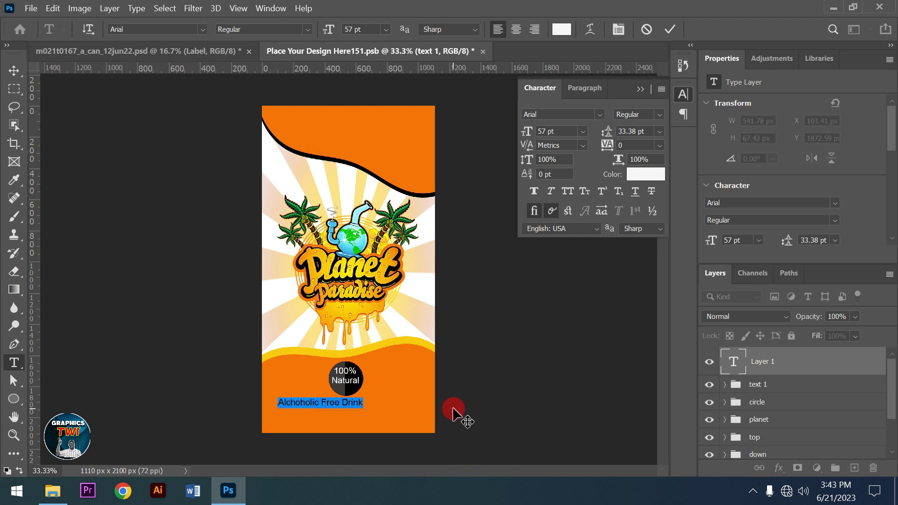
Make the line black (000000), Bold and Faux Italic.
{"action": "left_click", "coordinate": [741, 373]}
{"action": "left_click", "coordinate": [642, 180]}
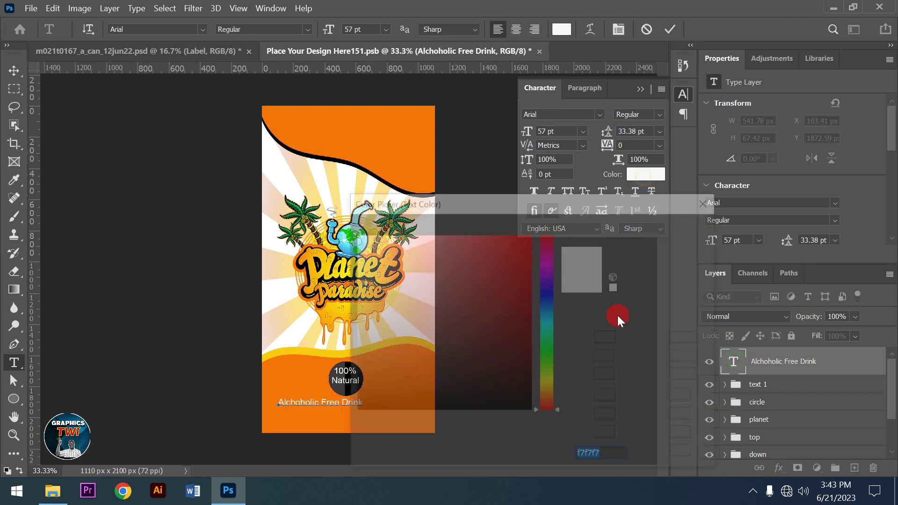
{"action": "type", "text": "000000"}
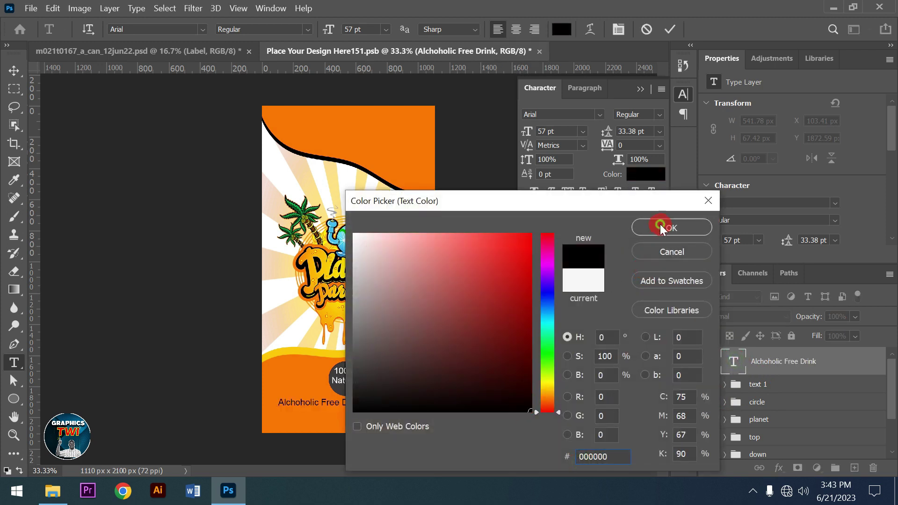
{"action": "left_click", "coordinate": [660, 226]}
{"action": "left_click", "coordinate": [659, 114]}
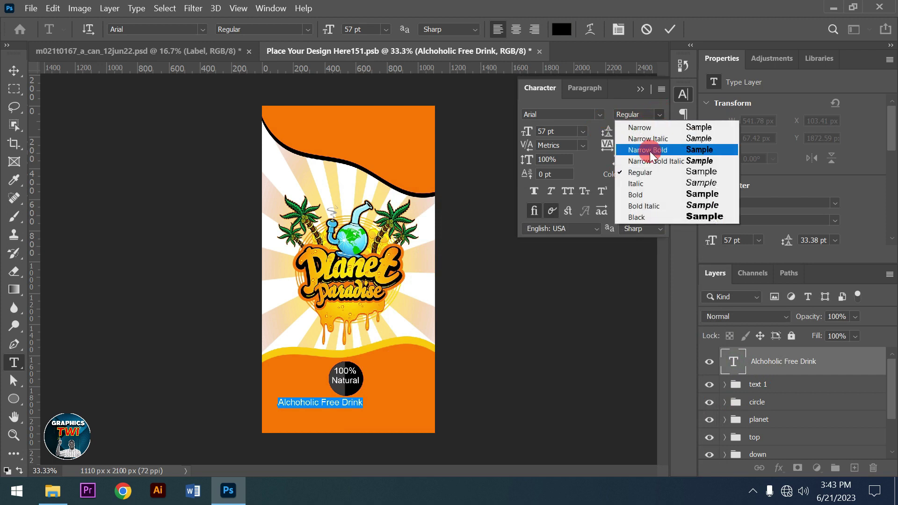
{"action": "left_click", "coordinate": [644, 194]}
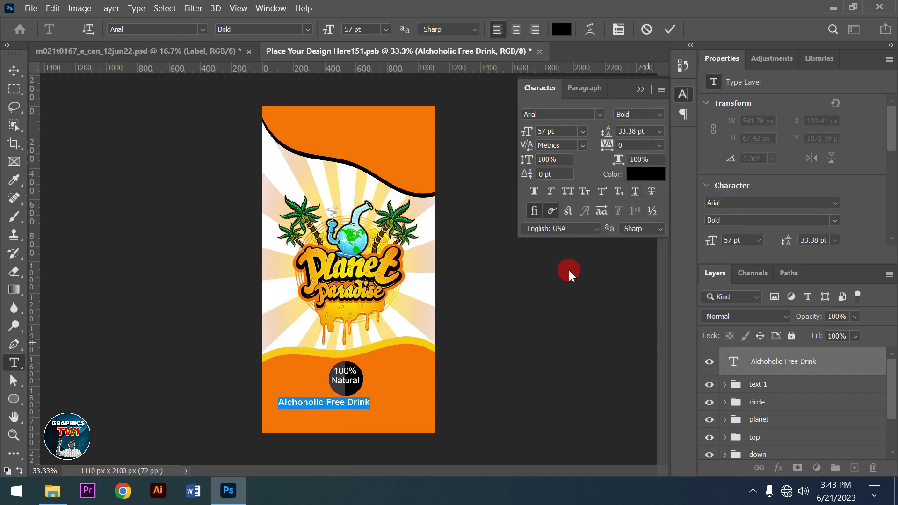
{"action": "left_click", "coordinate": [554, 192]}
{"action": "left_click", "coordinate": [670, 30]}
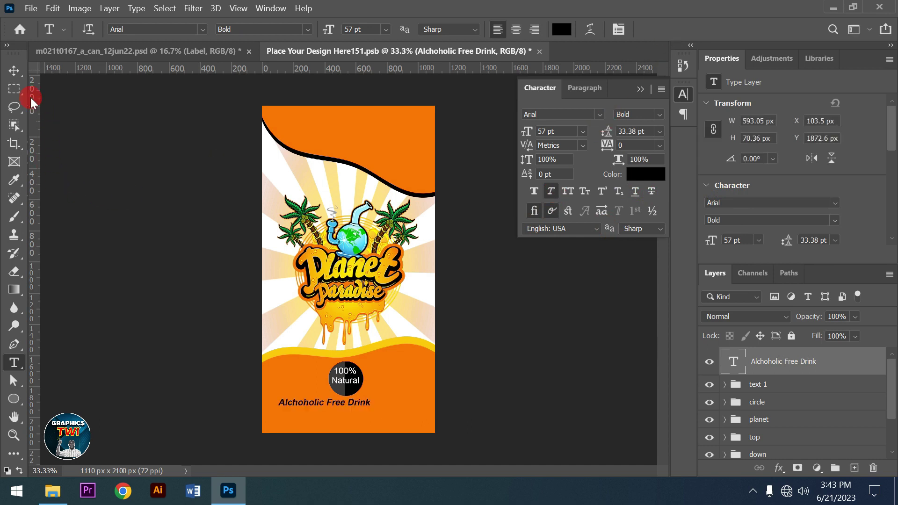
Centre Alchoholic Free Drink beneath the 100% Natural badge.
{"action": "left_click", "coordinate": [14, 71]}
{"action": "left_click", "coordinate": [354, 407]}
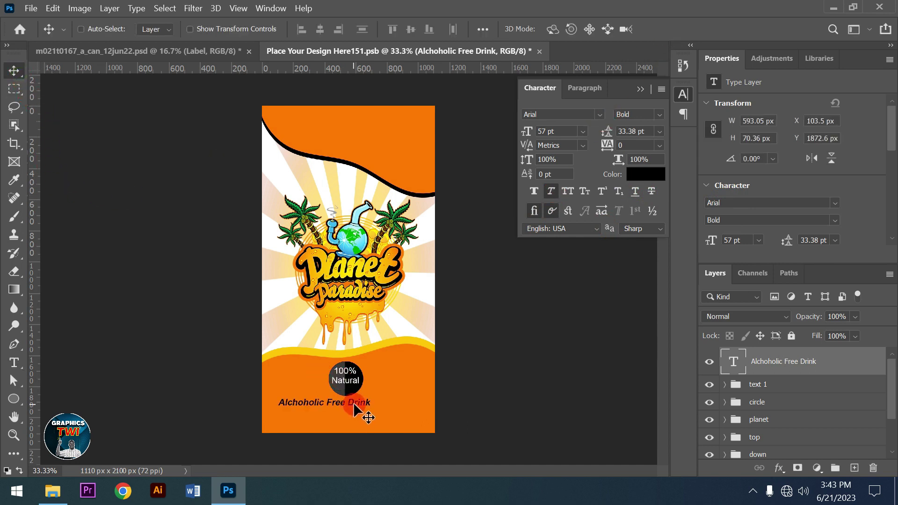
{"action": "left_click_drag", "start_coordinate": [354, 406], "coordinate": [375, 408]}
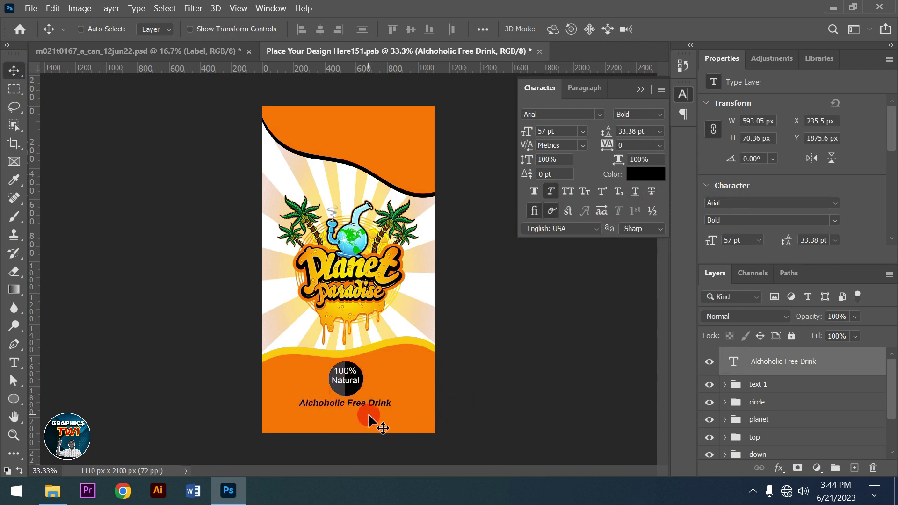
{"action": "left_click", "coordinate": [14, 363]}
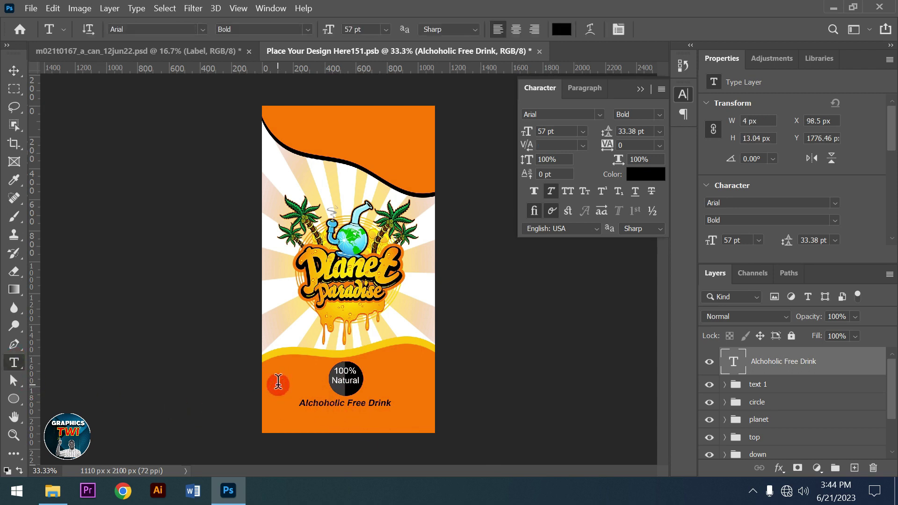
Add a bold italic '330 ML' text line and move it just right of the 100% Natural badge.
{"action": "left_click", "coordinate": [278, 381]}
{"action": "type", "text": "330"}
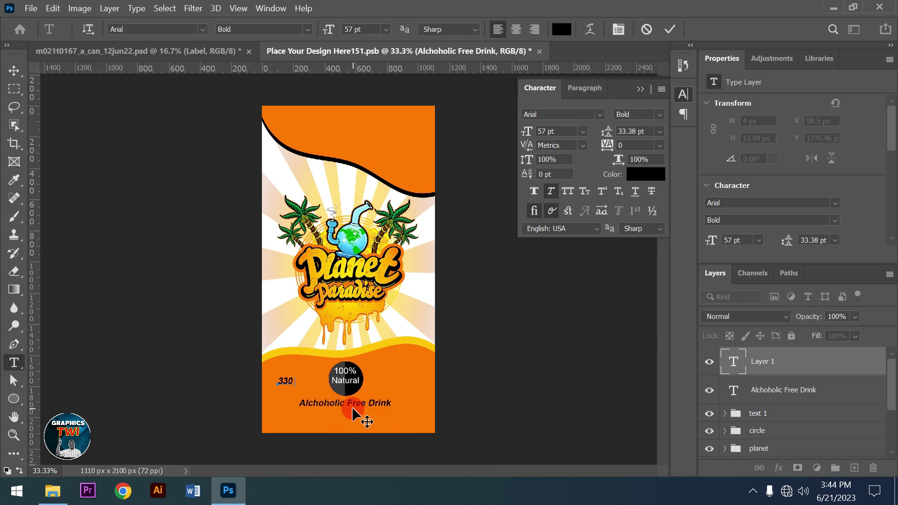
{"action": "type", "text": " ML"}
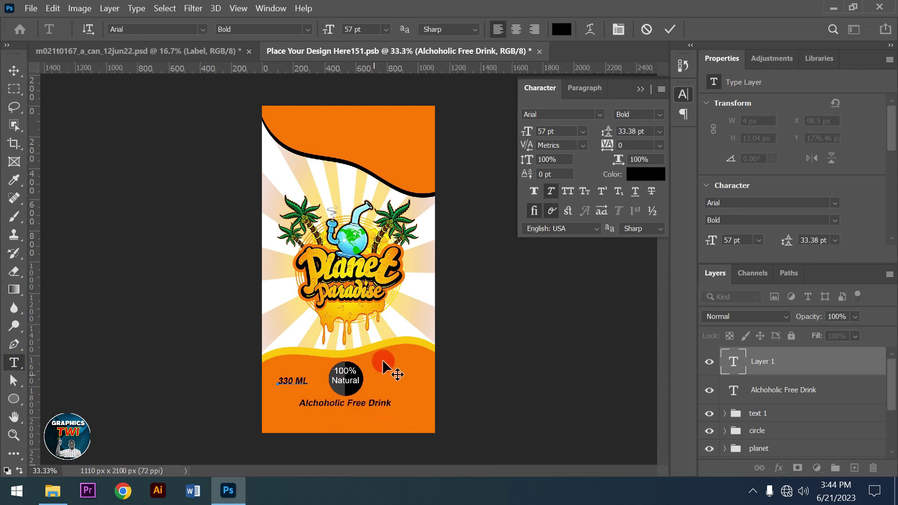
{"action": "left_click", "coordinate": [670, 30]}
{"action": "left_click", "coordinate": [13, 70]}
{"action": "left_click_drag", "start_coordinate": [296, 387], "coordinate": [385, 393]}
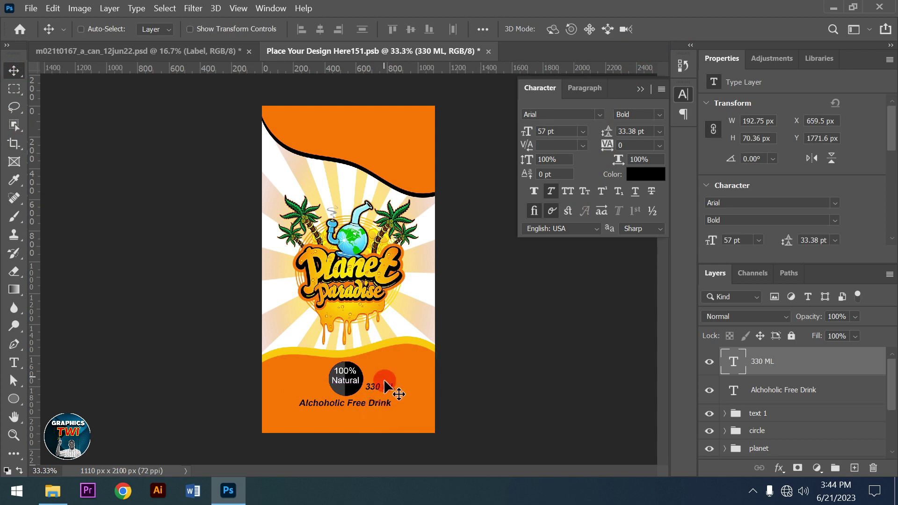
{"action": "double_click", "coordinate": [734, 386]}
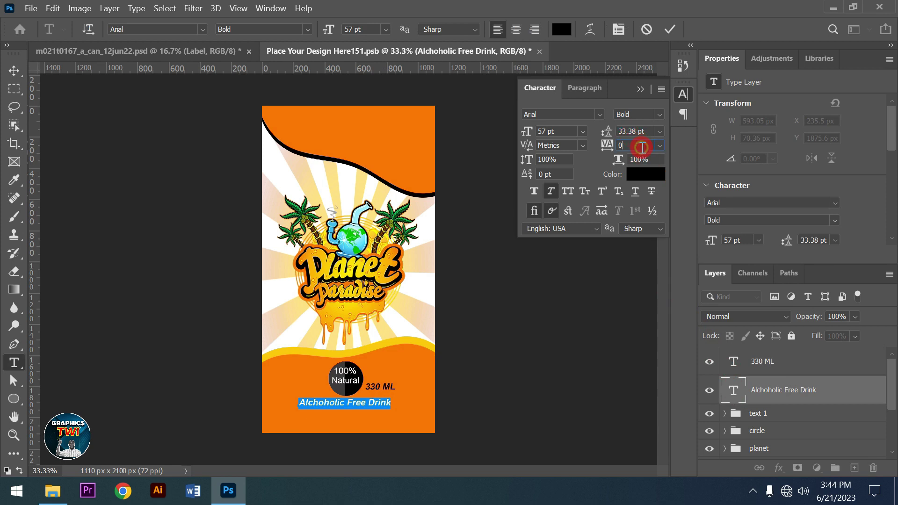
{"action": "type", "text": "60"}
Set 'Alchoholic Free Drink' tracking to 100 and nudge the line slightly left.
{"action": "key", "text": "Up"}
{"action": "key", "text": "Up"}
{"action": "key", "text": "Up"}
{"action": "key", "text": "Up"}
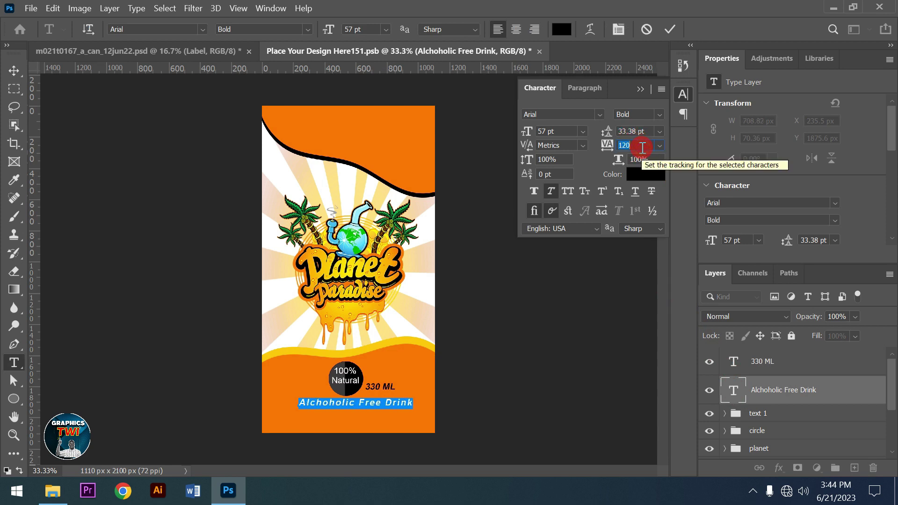
{"action": "key", "text": "Down"}
{"action": "key", "text": "Down"}
{"action": "left_click", "coordinate": [670, 29]}
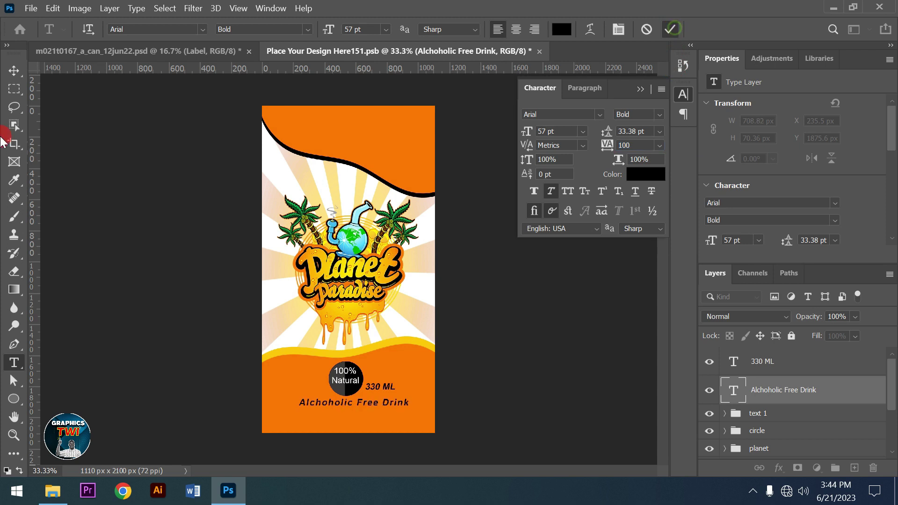
{"action": "left_click", "coordinate": [13, 72]}
{"action": "left_click_drag", "start_coordinate": [393, 405], "coordinate": [386, 404]}
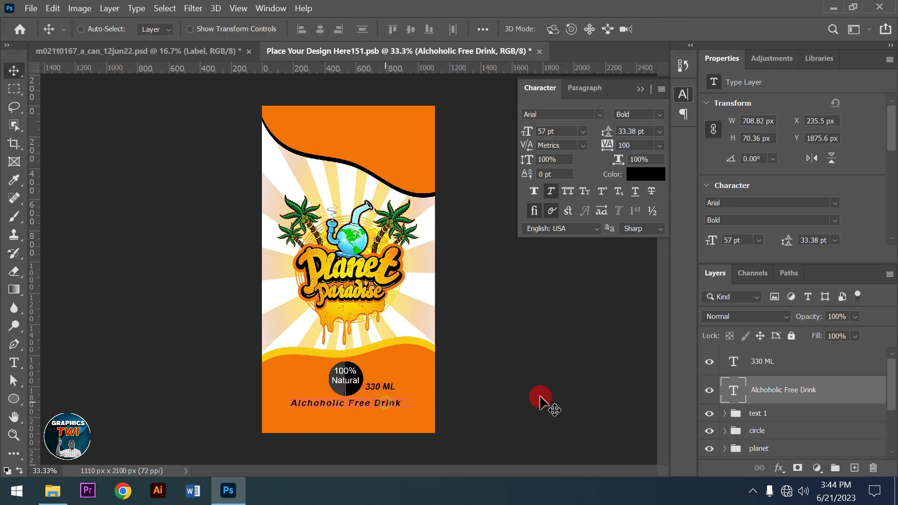
{"action": "left_click", "coordinate": [765, 368]}
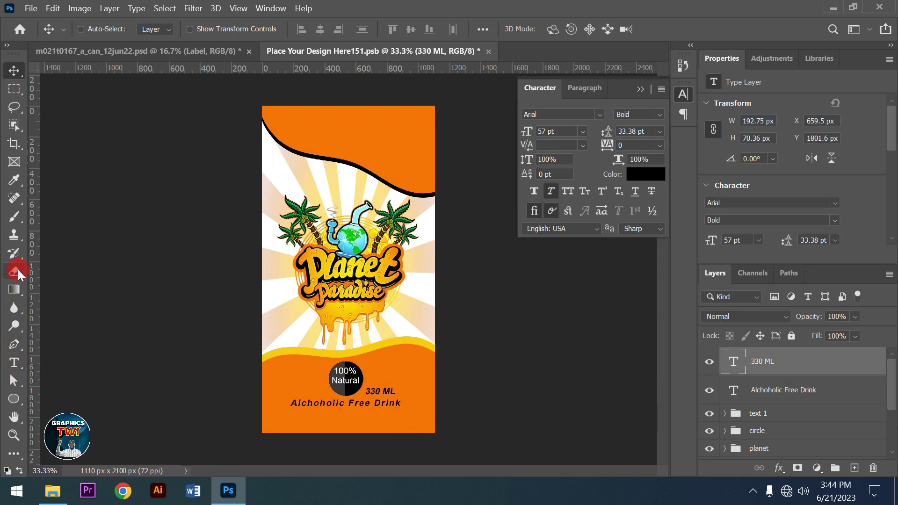
Choose the Custom Shape tool with the registered trademark ® preset shape.
{"action": "left_click", "coordinate": [15, 365]}
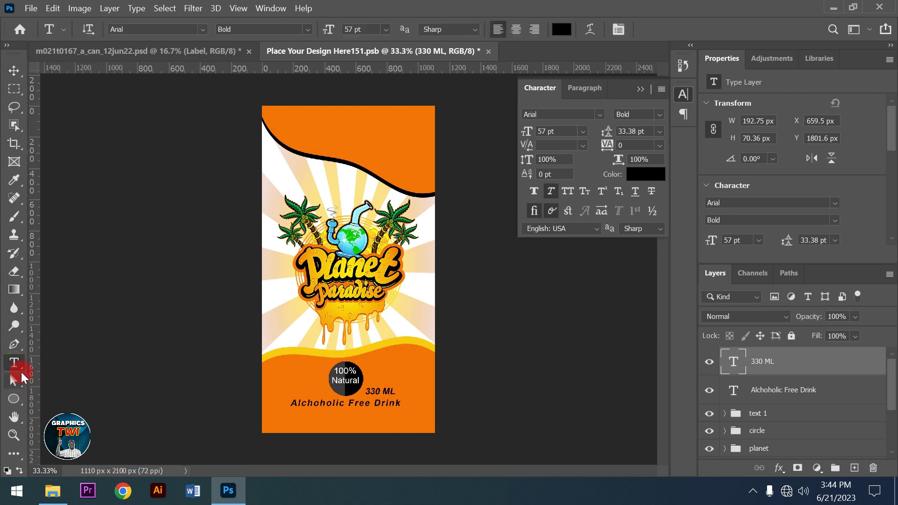
{"action": "right_click", "coordinate": [16, 370]}
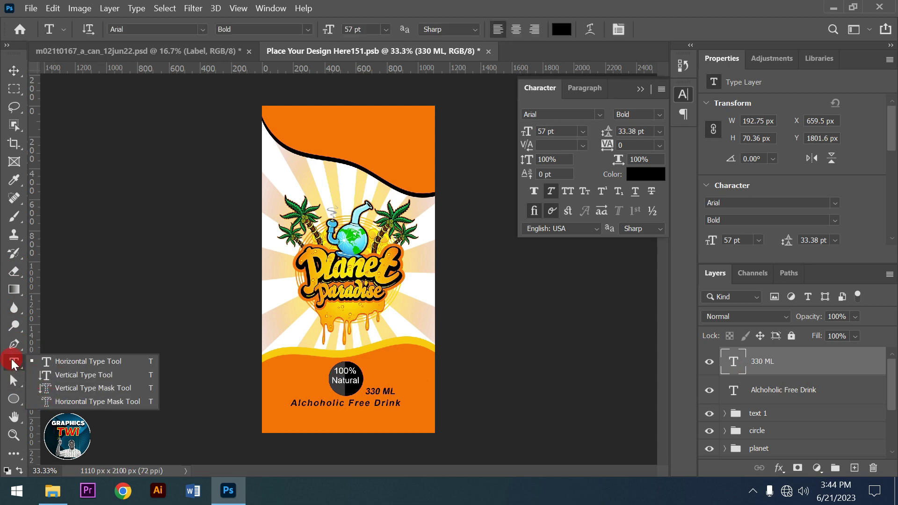
{"action": "left_click", "coordinate": [14, 407]}
{"action": "right_click", "coordinate": [12, 398]}
{"action": "left_click", "coordinate": [50, 468]}
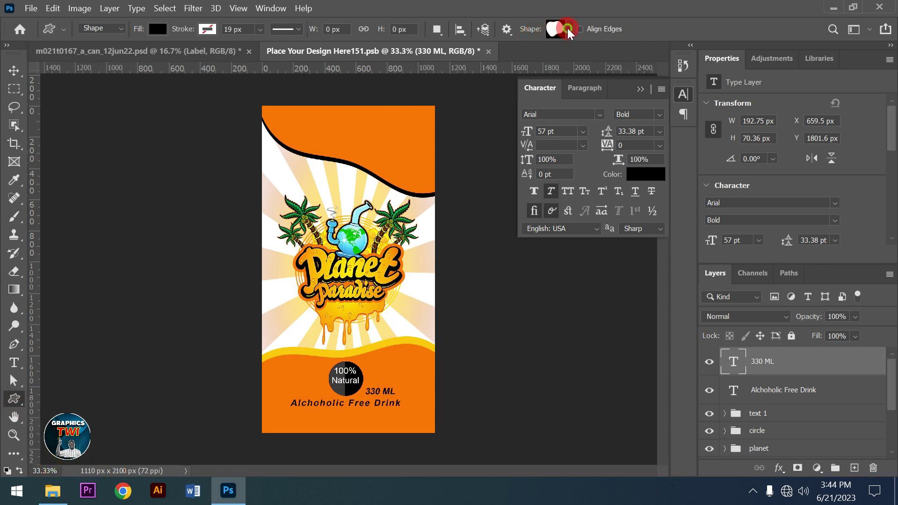
{"action": "left_click", "coordinate": [568, 30]}
{"action": "left_click", "coordinate": [435, 144]}
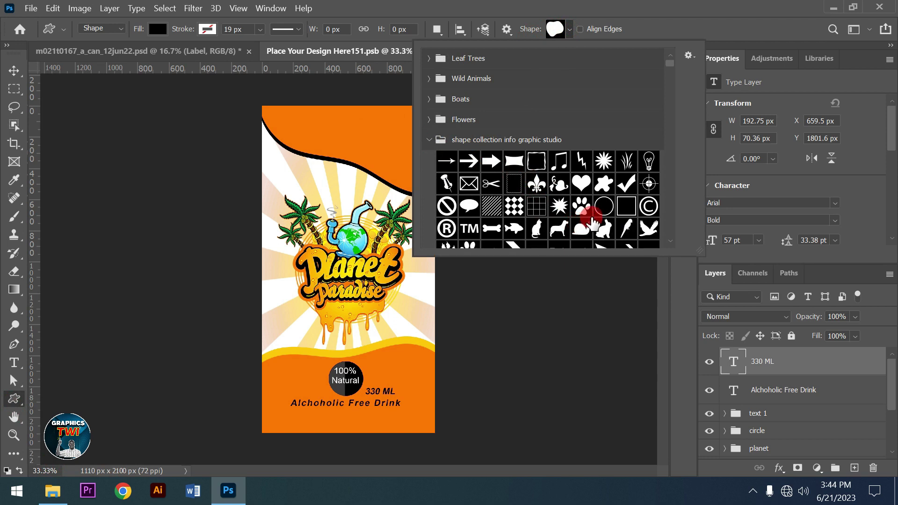
{"action": "scroll", "coordinate": [591, 223], "scroll_direction": "down", "scroll_amount": 1}
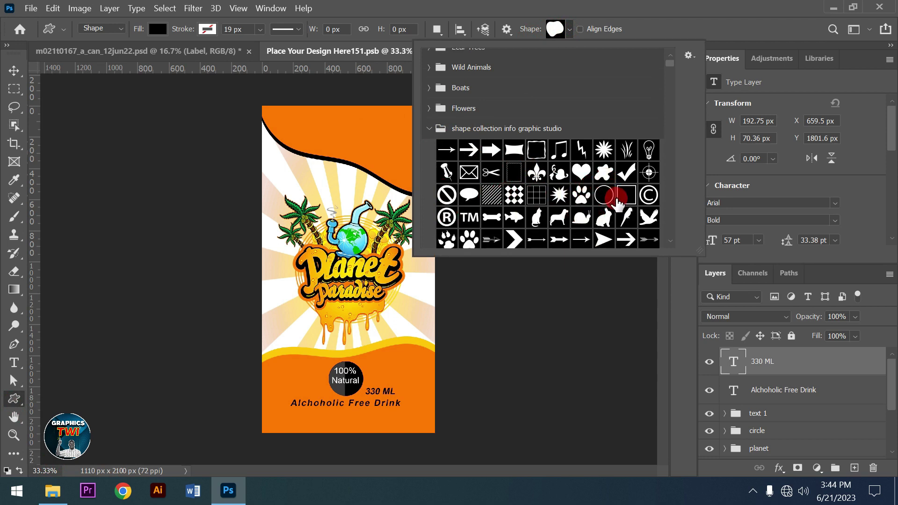
{"action": "left_click", "coordinate": [645, 194]}
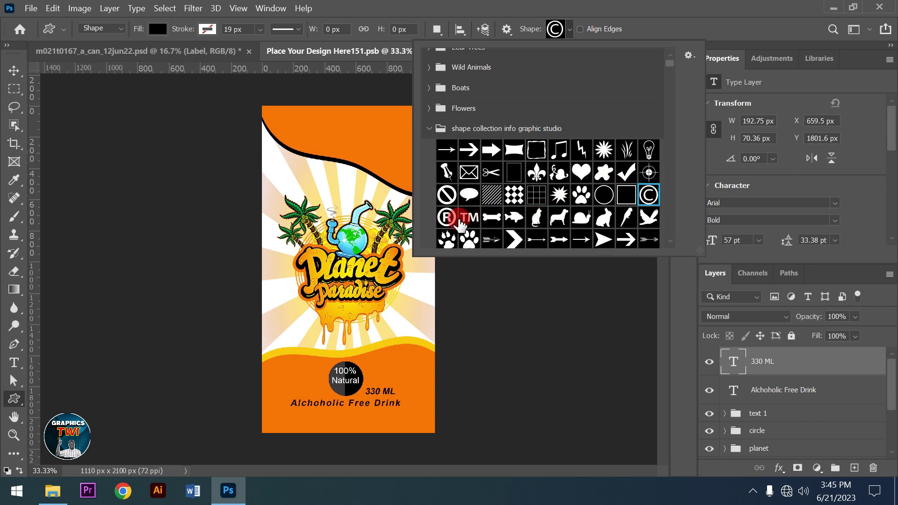
{"action": "left_click", "coordinate": [448, 219]}
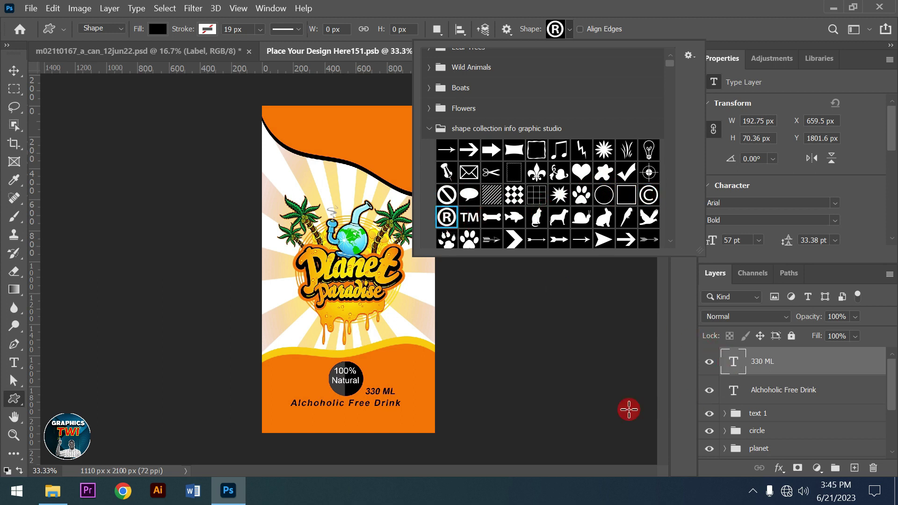
Draw a black ® symbol left of the 100% Natural badge and collapse the Character panel.
{"action": "mouse_move", "coordinate": [287, 372]}
{"action": "left_mouse_down"}
{"action": "mouse_move", "coordinate": [311, 401]}
{"action": "mouse_move", "coordinate": [303, 383]}
{"action": "left_mouse_up"}
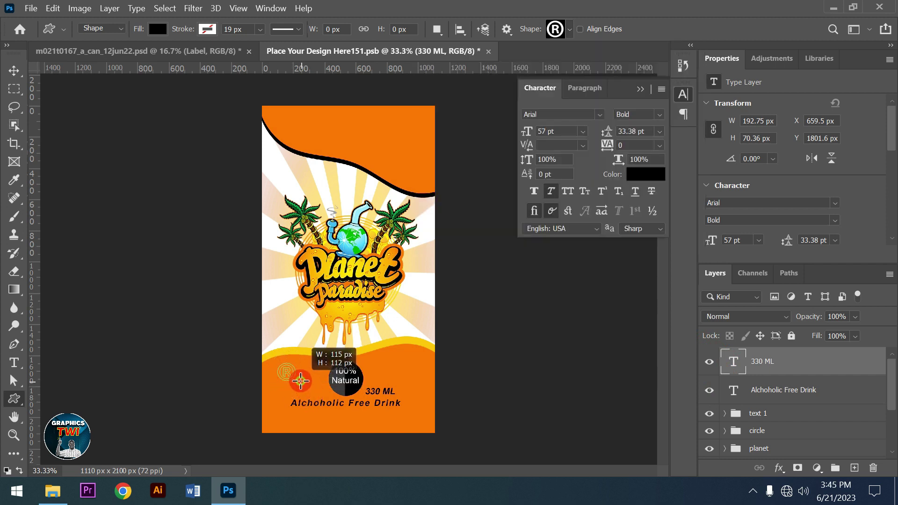
{"action": "left_click_drag", "start_coordinate": [303, 383], "coordinate": [339, 397]}
{"action": "left_click", "coordinate": [14, 70]}
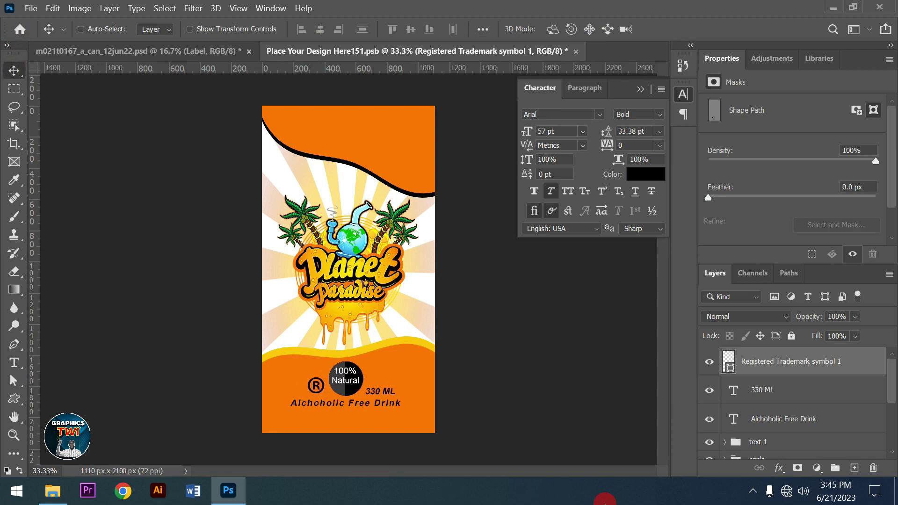
{"action": "left_click", "coordinate": [650, 99]}
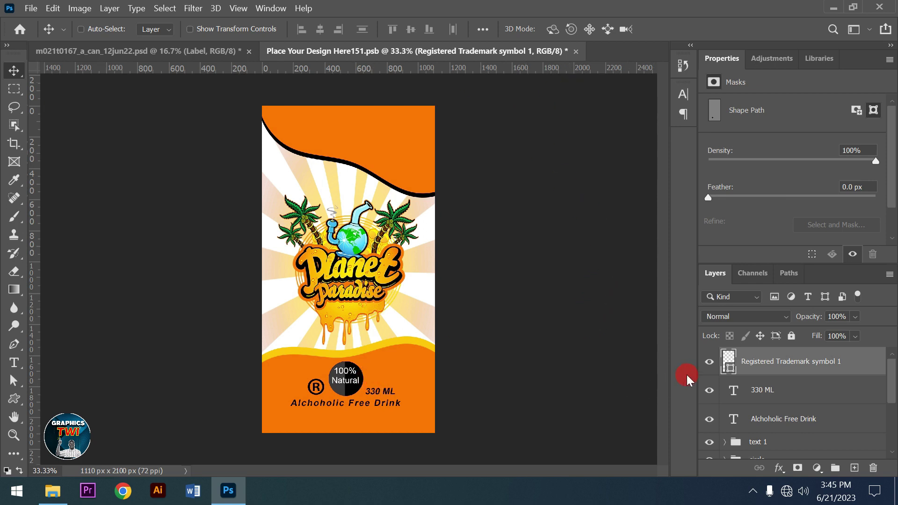
Save the label .psb and inspect the updated label on the m021t0167_a_can mockup at 33.3% zoom.
{"action": "key", "text": "ctrl+s"}
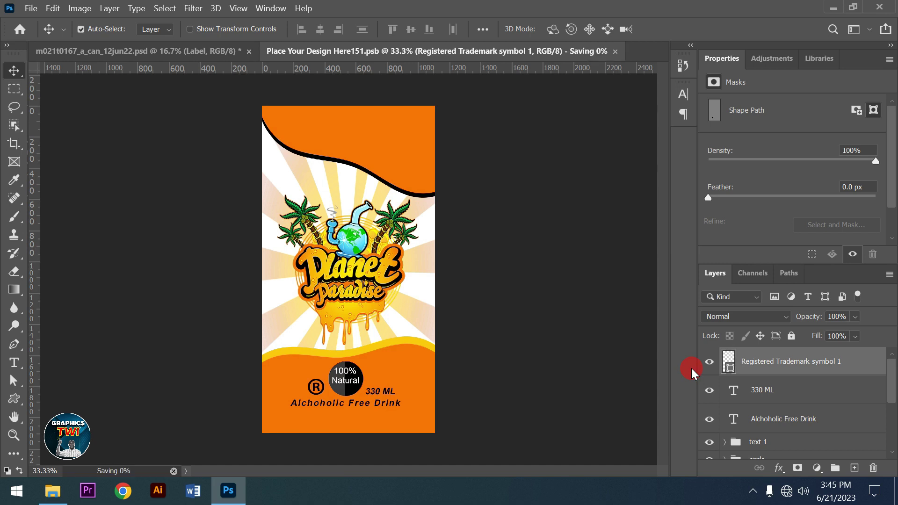
{"action": "left_click", "coordinate": [81, 29]}
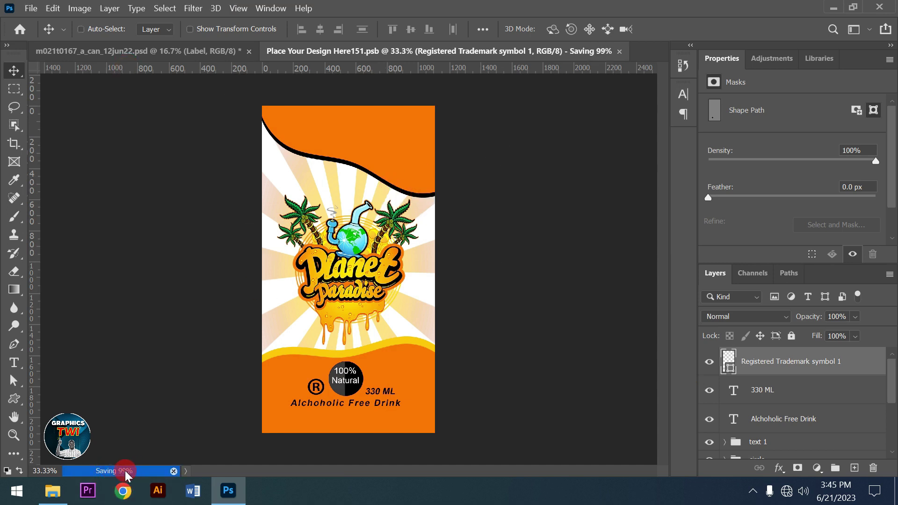
{"action": "left_click", "coordinate": [153, 51]}
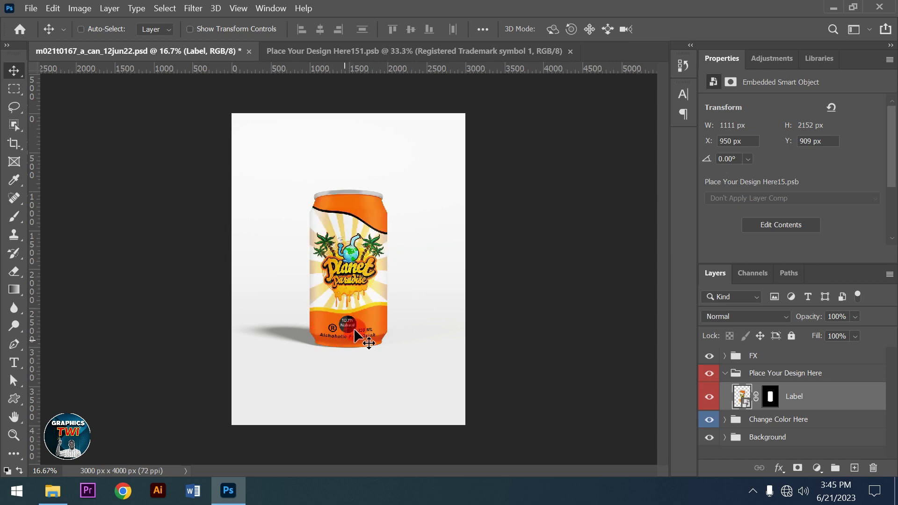
{"action": "left_click", "coordinate": [377, 309]}
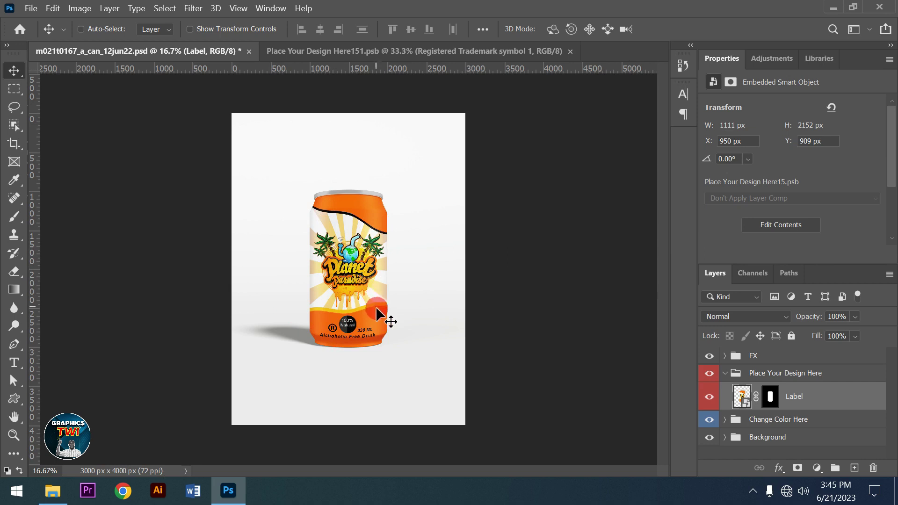
{"action": "left_click", "coordinate": [358, 210]}
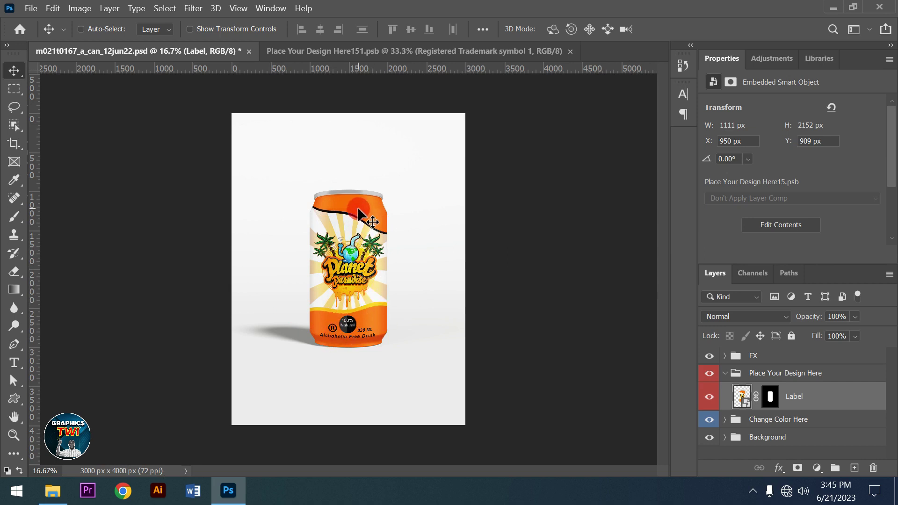
{"action": "key", "text": "ctrl+plus"}
{"action": "key", "text": "ctrl+plus"}
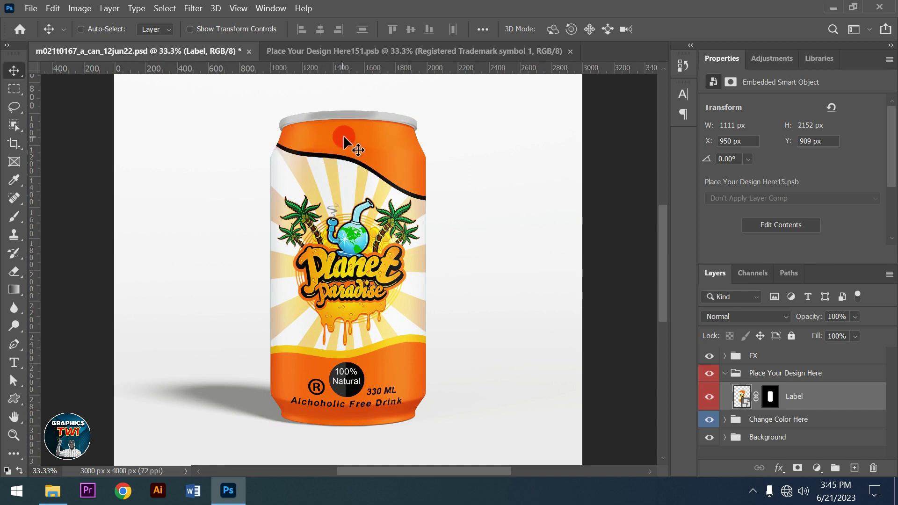
{"action": "left_click", "coordinate": [386, 413]}
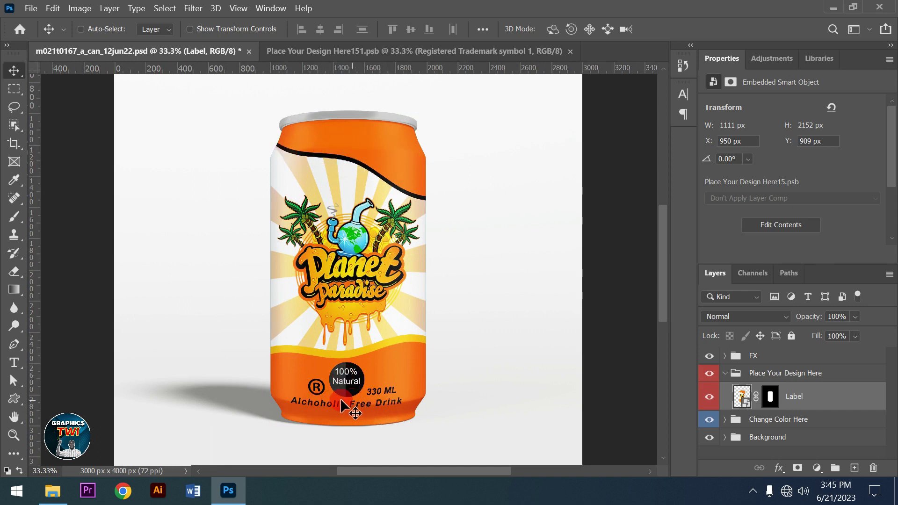
In the label design, shift the top wave slightly and nudge the planet logo up two steps.
{"action": "left_click", "coordinate": [342, 49]}
{"action": "scroll", "coordinate": [795, 426], "scroll_direction": "down", "scroll_amount": 2}
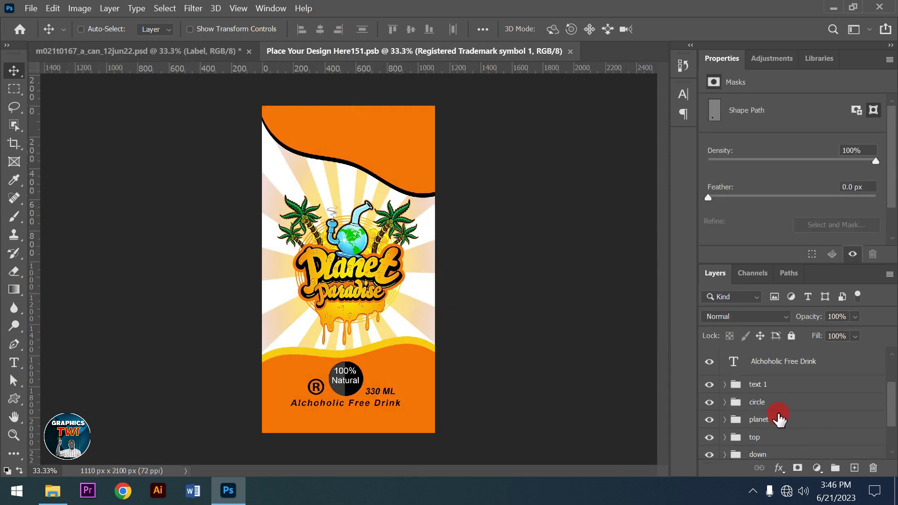
{"action": "scroll", "coordinate": [776, 416], "scroll_direction": "down", "scroll_amount": 2}
{"action": "left_click", "coordinate": [766, 395]}
{"action": "left_click_drag", "start_coordinate": [767, 395], "coordinate": [357, 156]}
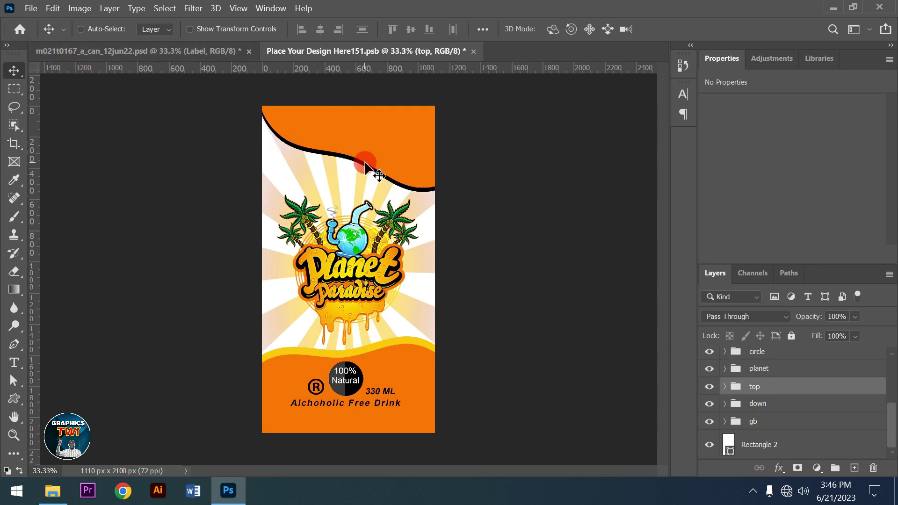
{"action": "left_click", "coordinate": [759, 370]}
{"action": "key", "text": "Up"}
{"action": "key", "text": "Up"}
{"action": "key", "text": "Up"}
{"action": "key", "text": "Up"}
{"action": "key", "text": "Up"}
{"action": "key", "text": "Up"}
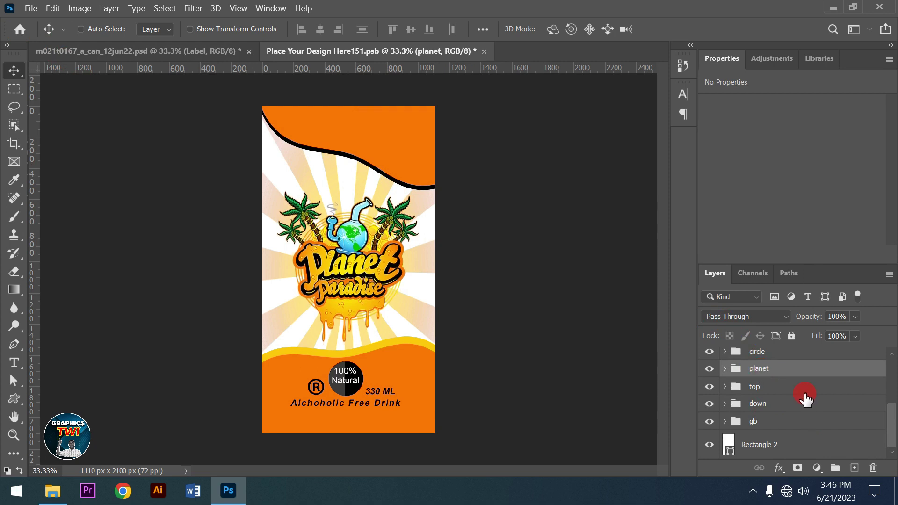
{"action": "key", "text": "Up"}
{"action": "key", "text": "Up"}
{"action": "key", "text": "Up"}
{"action": "key", "text": "Up"}
{"action": "key", "text": "Up"}
{"action": "key", "text": "Up"}
{"action": "key", "text": "Up"}
{"action": "key", "text": "Up"}
{"action": "key", "text": "Up"}
{"action": "key", "text": "Up"}
{"action": "key", "text": "Up"}
{"action": "key", "text": "Up"}
{"action": "key", "text": "Up"}
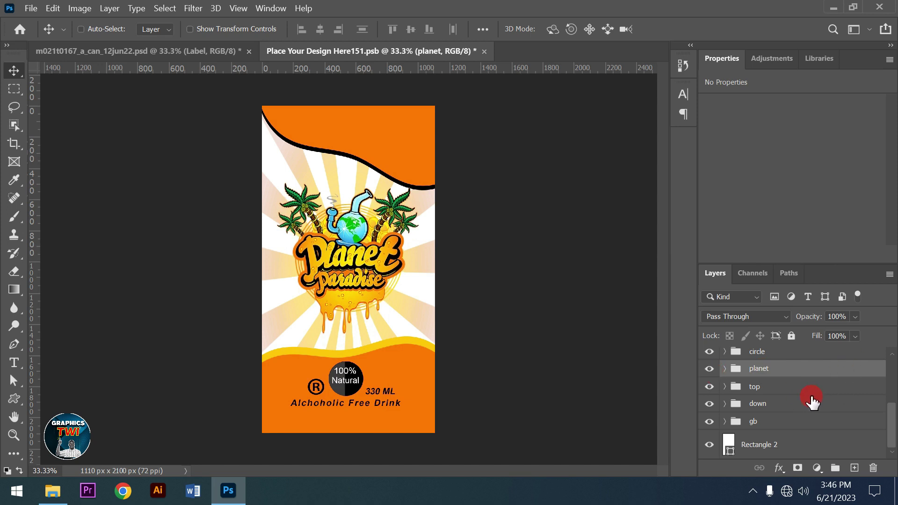
Select the down group with the ®, 330 ML, Alchoholic Free Drink and text 1 layers.
{"action": "left_click", "coordinate": [759, 407]}
{"action": "left_click_drag", "start_coordinate": [759, 414], "coordinate": [732, 372]}
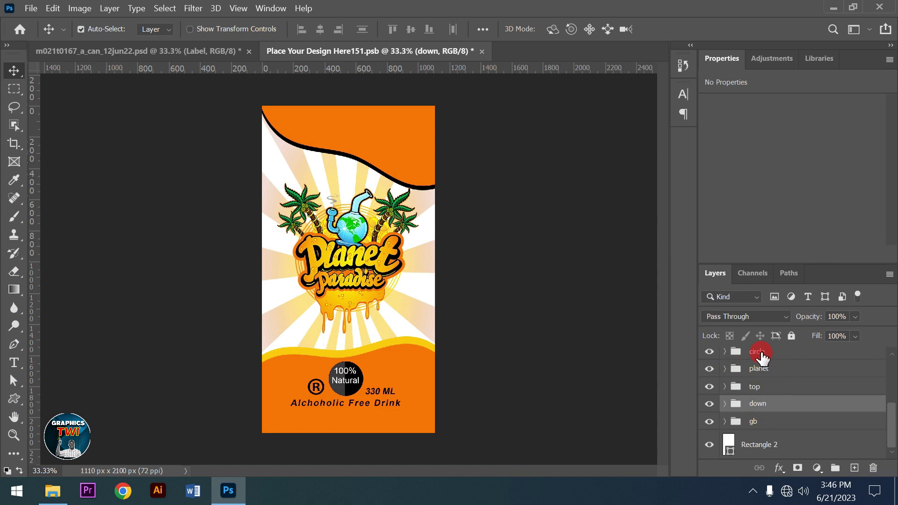
{"action": "left_click_drag", "start_coordinate": [762, 356], "coordinate": [818, 377]}
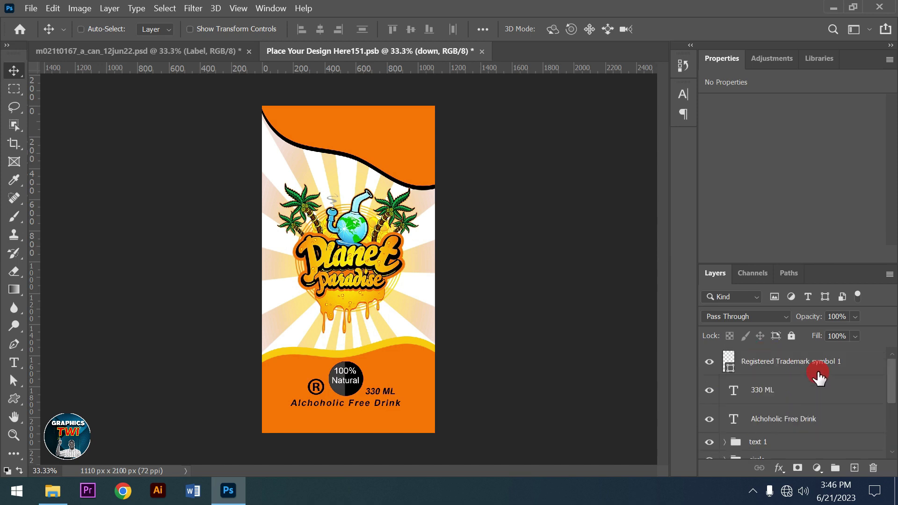
{"action": "left_click", "coordinate": [775, 370]}
{"action": "left_click", "coordinate": [777, 393], "text": "shift"}
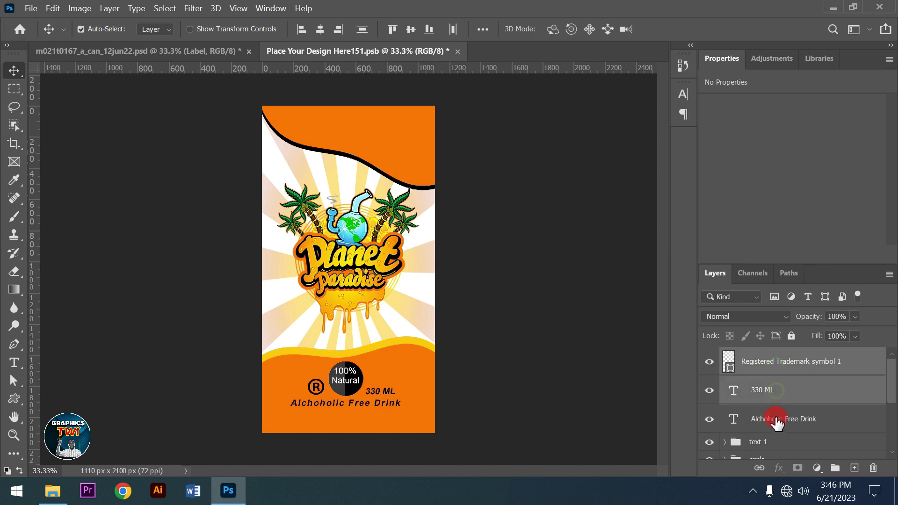
{"action": "left_click", "coordinate": [773, 418], "text": "shift"}
{"action": "left_click_drag", "start_coordinate": [758, 434], "coordinate": [708, 445]}
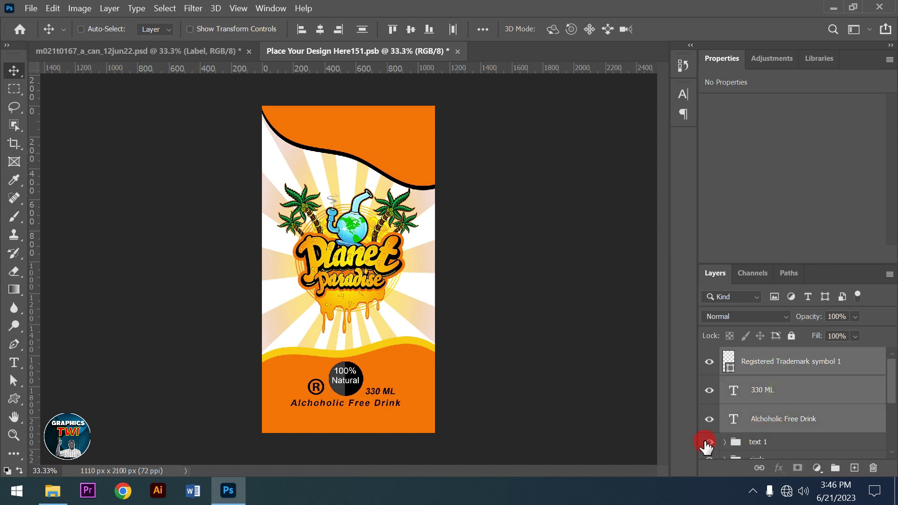
{"action": "left_click", "coordinate": [709, 442]}
{"action": "scroll", "coordinate": [770, 435], "scroll_direction": "down", "scroll_amount": 1}
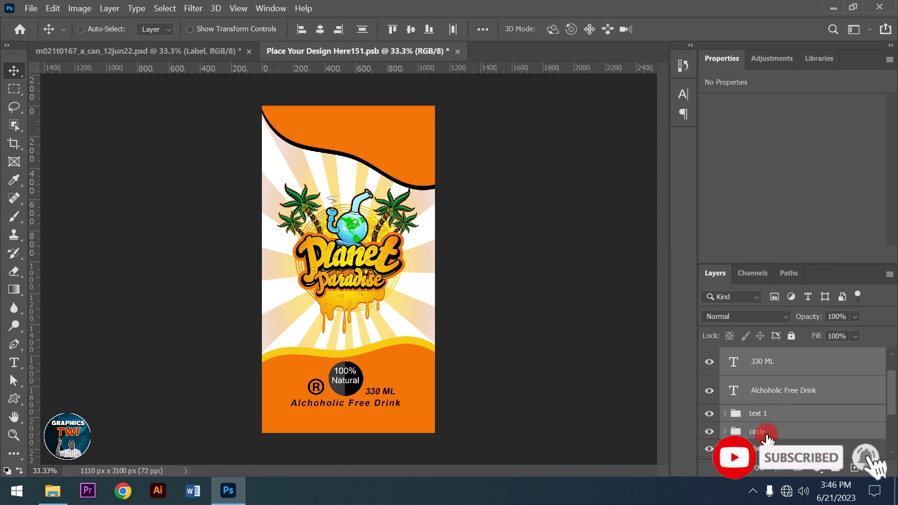
{"action": "scroll", "coordinate": [767, 435], "scroll_direction": "up", "scroll_amount": 1}
Raise the bottom band and its text, save the label, and check it on the can mockup.
{"action": "key", "text": "shift+Up"}
{"action": "key", "text": "shift+Up"}
{"action": "key", "text": "shift+Up"}
{"action": "key", "text": "shift+Up"}
{"action": "key", "text": "shift+Up"}
{"action": "key", "text": "shift+Up"}
{"action": "key", "text": "shift+Up"}
{"action": "key", "text": "shift+Up"}
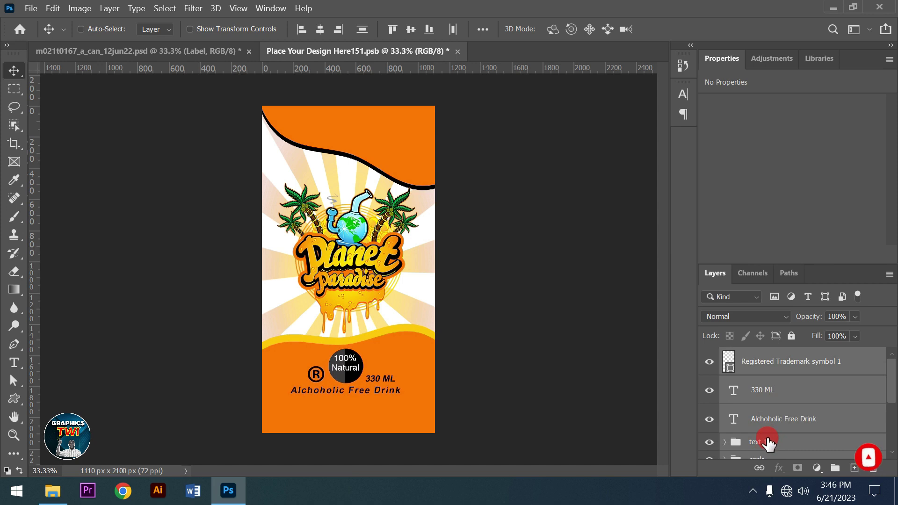
{"action": "left_click_drag", "start_coordinate": [123, 244], "coordinate": [287, 290]}
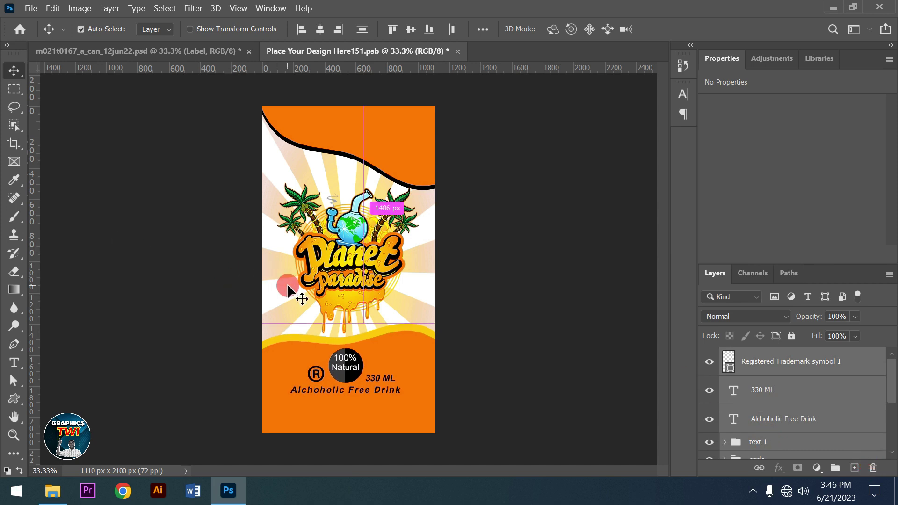
{"action": "key", "text": "ctrl+s"}
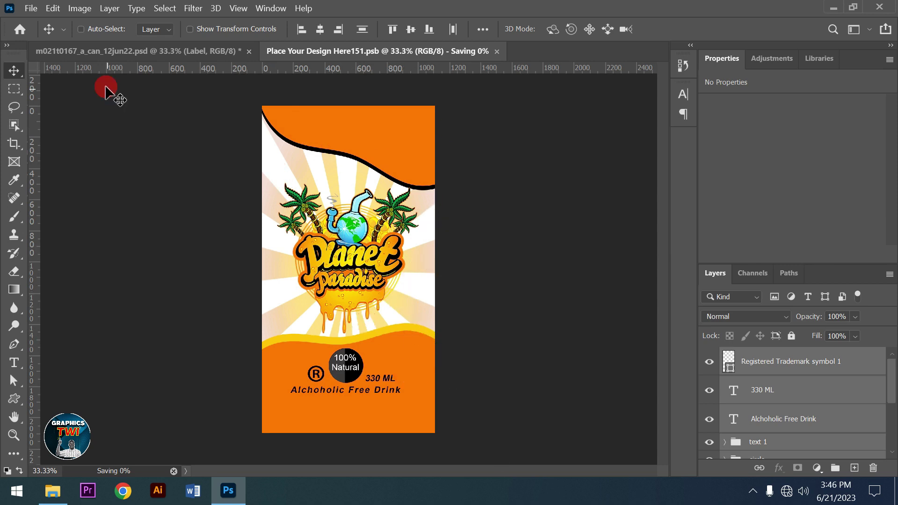
{"action": "left_click", "coordinate": [108, 51]}
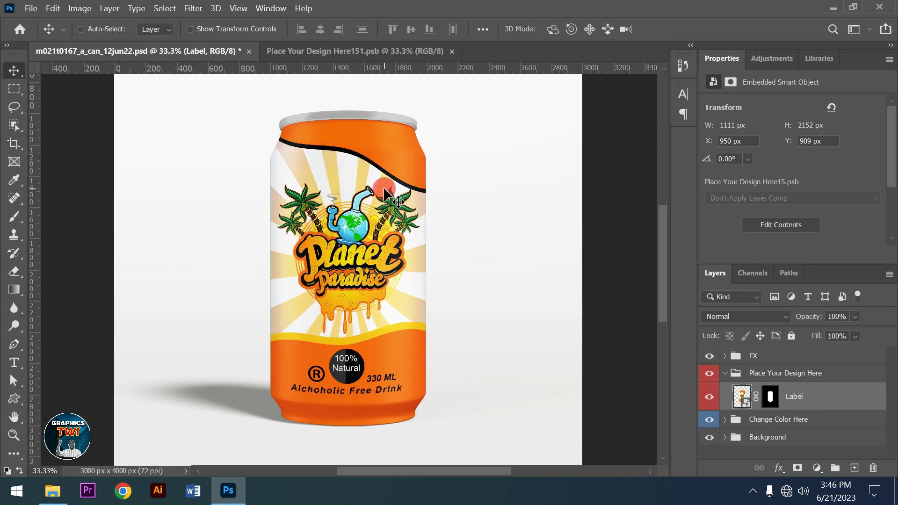
Return to the Place Your Design Here151.psb label and make the gb group active.
{"action": "left_click", "coordinate": [405, 433]}
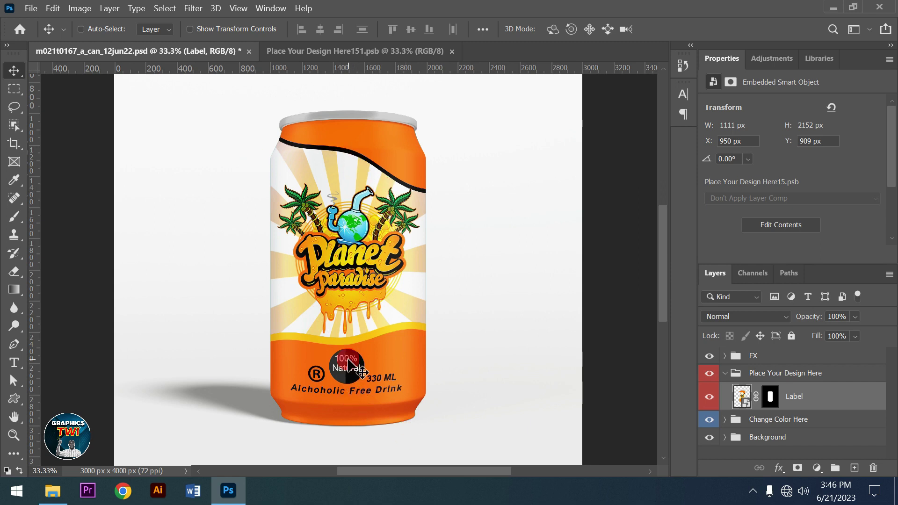
{"action": "left_click", "coordinate": [338, 41]}
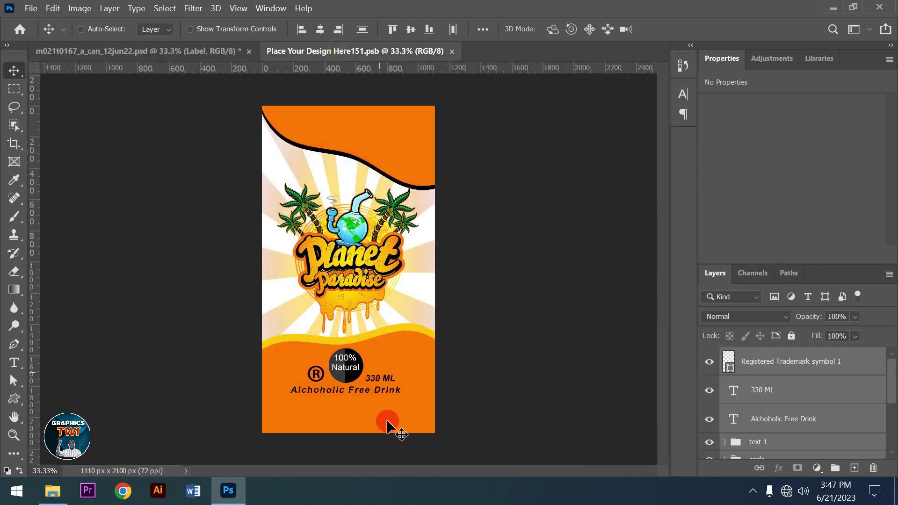
{"action": "mouse_move", "coordinate": [876, 407]}
{"action": "left_mouse_down"}
{"action": "mouse_move", "coordinate": [878, 391]}
{"action": "mouse_move", "coordinate": [892, 456]}
{"action": "left_mouse_up"}
{"action": "left_click", "coordinate": [764, 423]}
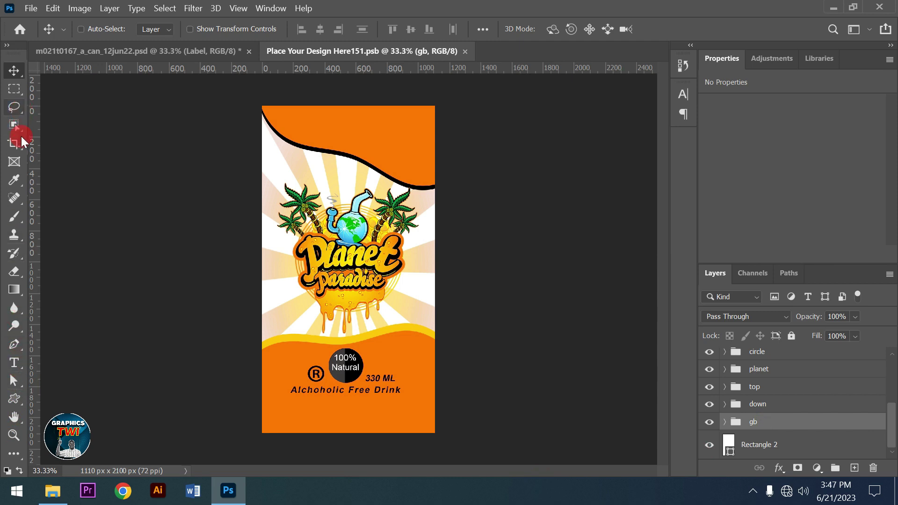
Add a new empty layer above gb and set the foreground colour to white.
{"action": "left_click", "coordinate": [14, 216]}
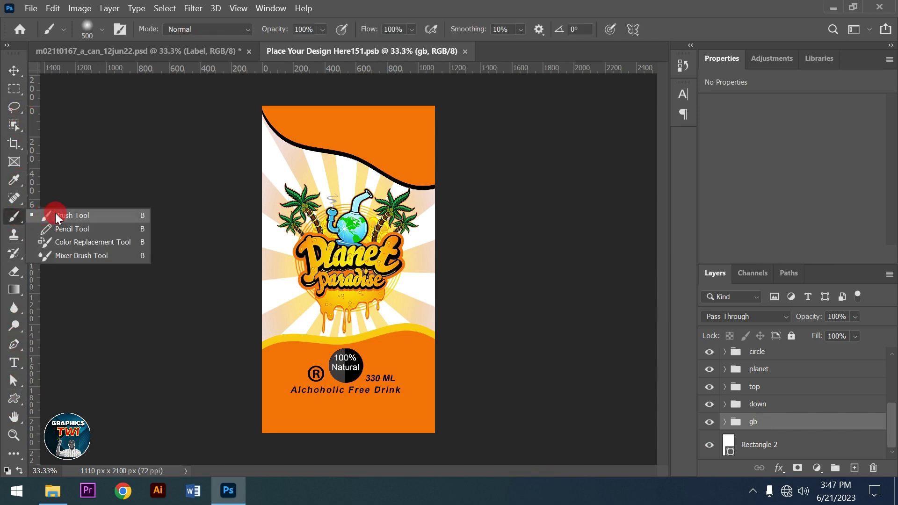
{"action": "left_click", "coordinate": [53, 215]}
{"action": "left_click", "coordinate": [855, 468]}
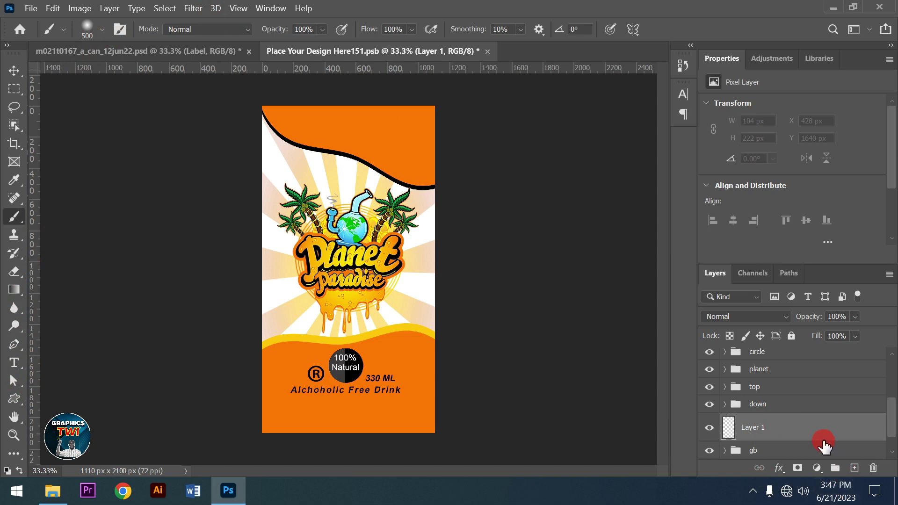
{"action": "left_click", "coordinate": [12, 367]}
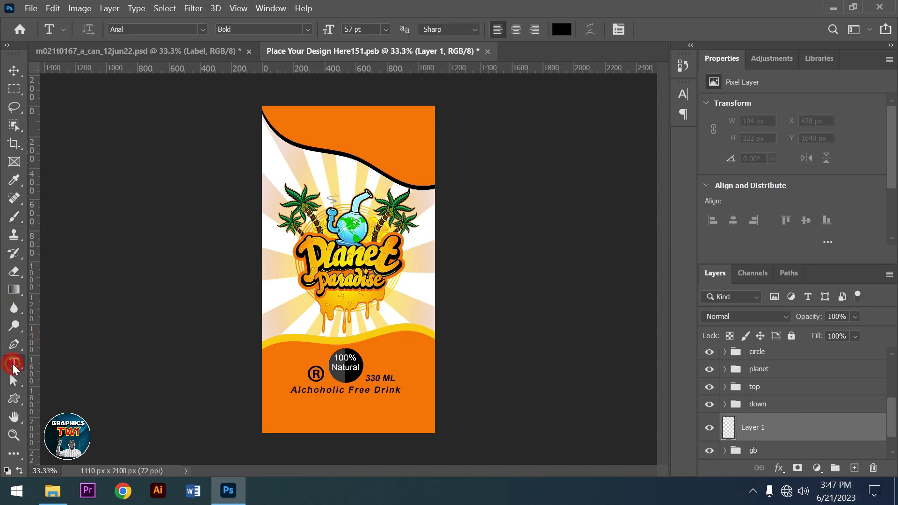
{"action": "left_click", "coordinate": [396, 53]}
{"action": "left_click", "coordinate": [560, 30]}
{"action": "left_click", "coordinate": [298, 192]}
{"action": "left_click_drag", "start_coordinate": [298, 193], "coordinate": [279, 182]}
{"action": "left_click", "coordinate": [695, 229]}
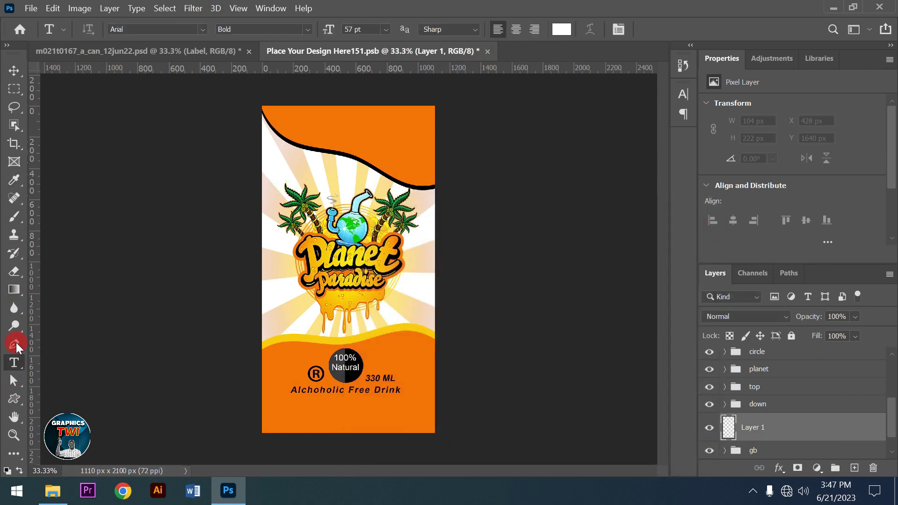
Paint a soft white glow near the bottom text, move its layer to the top, and enlarge it to about 136%.
{"action": "left_click", "coordinate": [14, 219]}
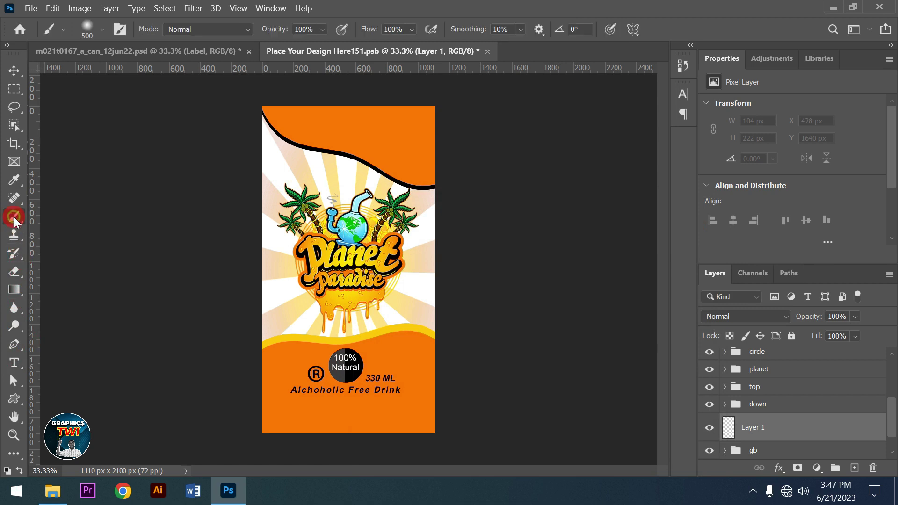
{"action": "mouse_move", "coordinate": [345, 391]}
{"action": "left_mouse_down"}
{"action": "mouse_move", "coordinate": [336, 392]}
{"action": "mouse_move", "coordinate": [344, 393]}
{"action": "left_mouse_up"}
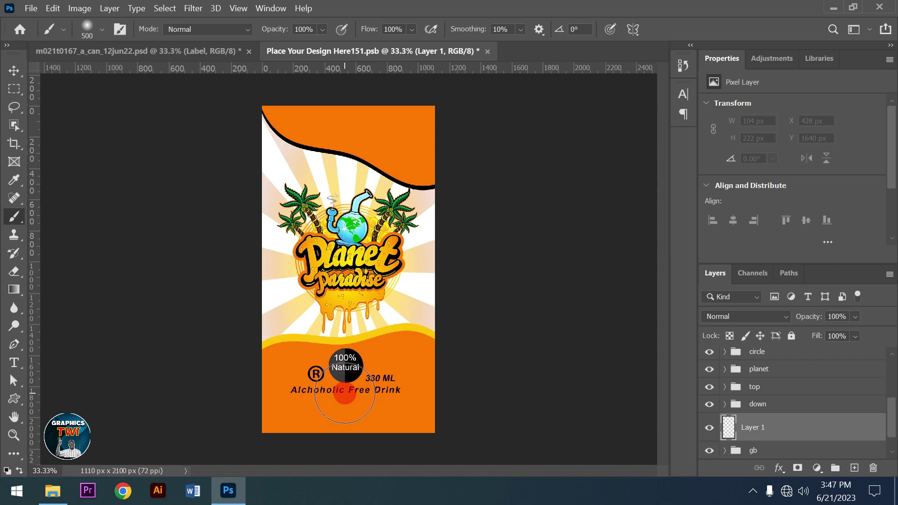
{"action": "left_click_drag", "start_coordinate": [344, 393], "coordinate": [345, 393]}
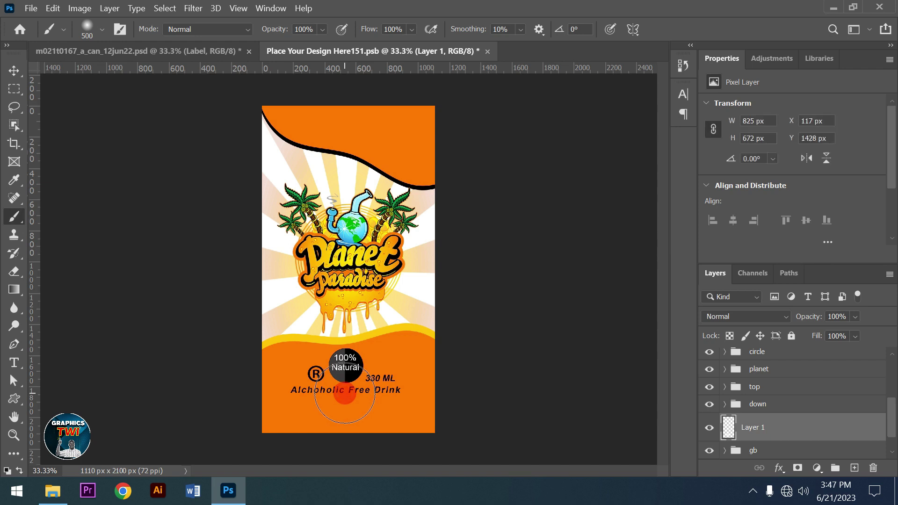
{"action": "left_click", "coordinate": [781, 424]}
{"action": "left_click_drag", "start_coordinate": [784, 423], "coordinate": [780, 348]}
{"action": "left_click", "coordinate": [343, 430]}
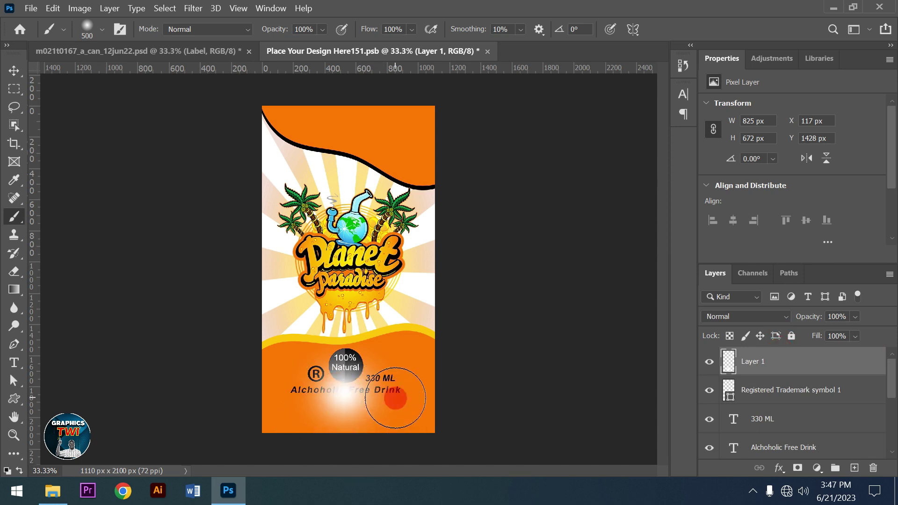
{"action": "key", "text": "ctrl+t"}
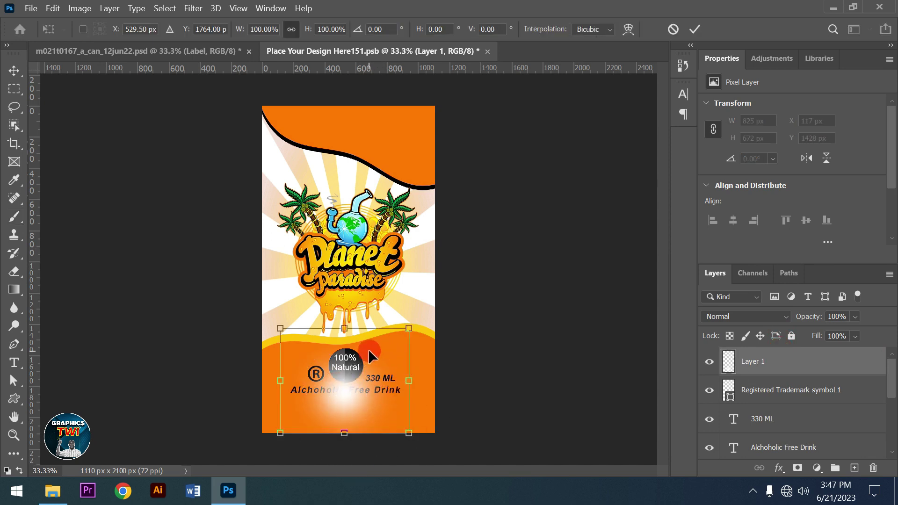
{"action": "mouse_move", "coordinate": [420, 325]}
{"action": "left_mouse_down"}
{"action": "mouse_move", "coordinate": [443, 317]}
{"action": "mouse_move", "coordinate": [445, 308]}
{"action": "left_mouse_up"}
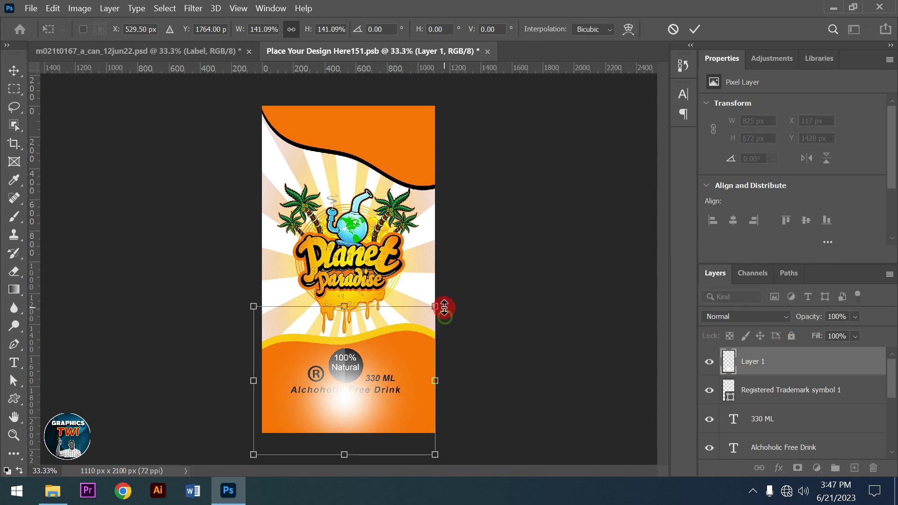
{"action": "left_click", "coordinate": [691, 29]}
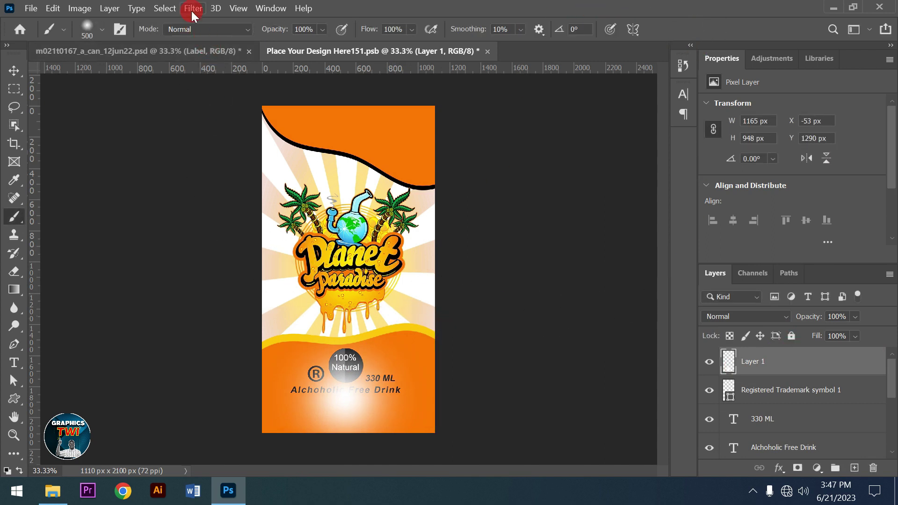
Blur the white glow with a Gaussian Blur of radius about 118 and set Layer 1 to 74% opacity.
{"action": "left_click", "coordinate": [191, 10]}
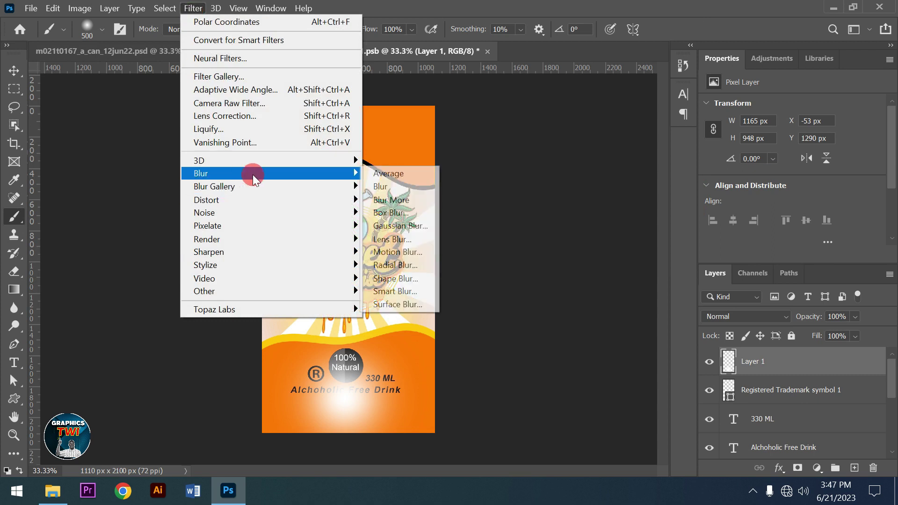
{"action": "left_click", "coordinate": [397, 239]}
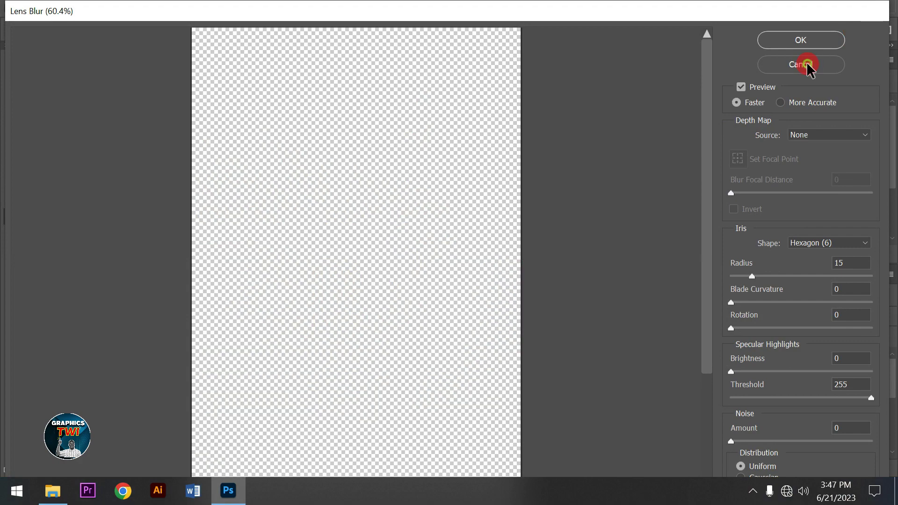
{"action": "left_click", "coordinate": [808, 64]}
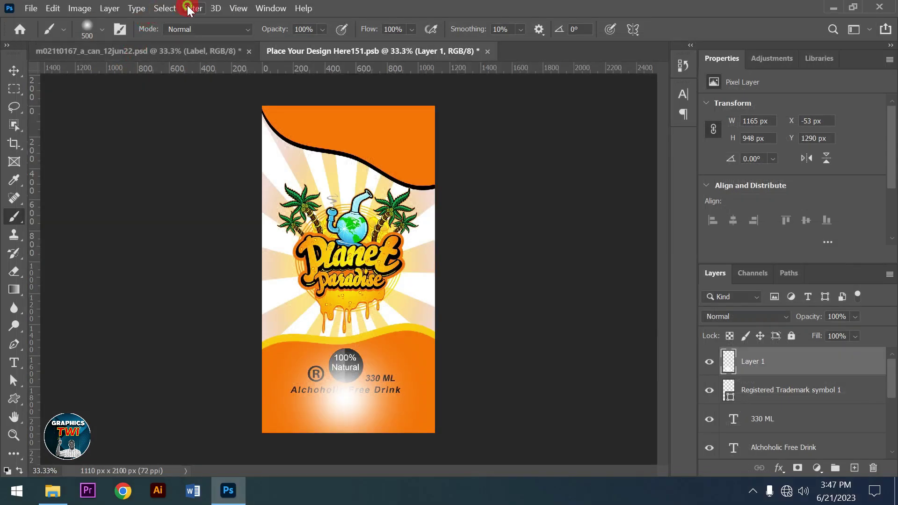
{"action": "left_click", "coordinate": [188, 9]}
{"action": "mouse_move", "coordinate": [203, 173]}
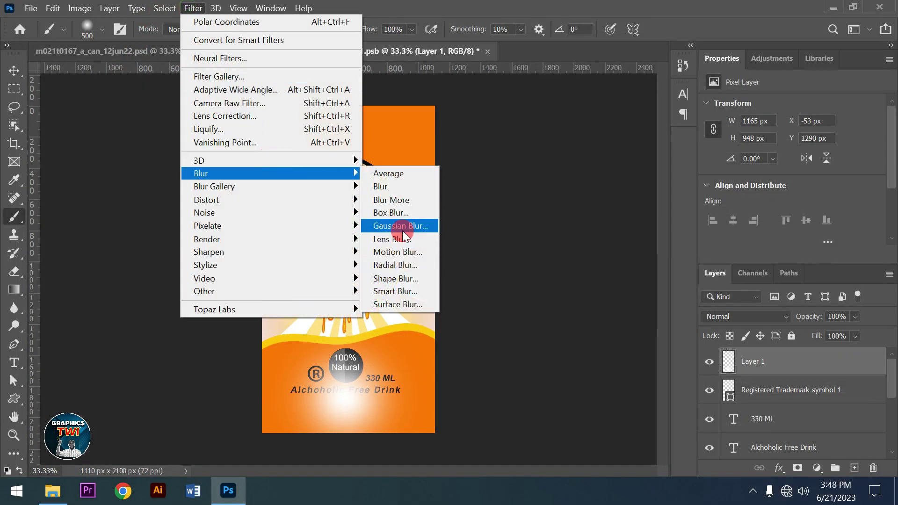
{"action": "left_click", "coordinate": [402, 227]}
{"action": "mouse_move", "coordinate": [425, 282]}
{"action": "left_mouse_down"}
{"action": "mouse_move", "coordinate": [441, 283]}
{"action": "mouse_move", "coordinate": [434, 282]}
{"action": "left_mouse_up"}
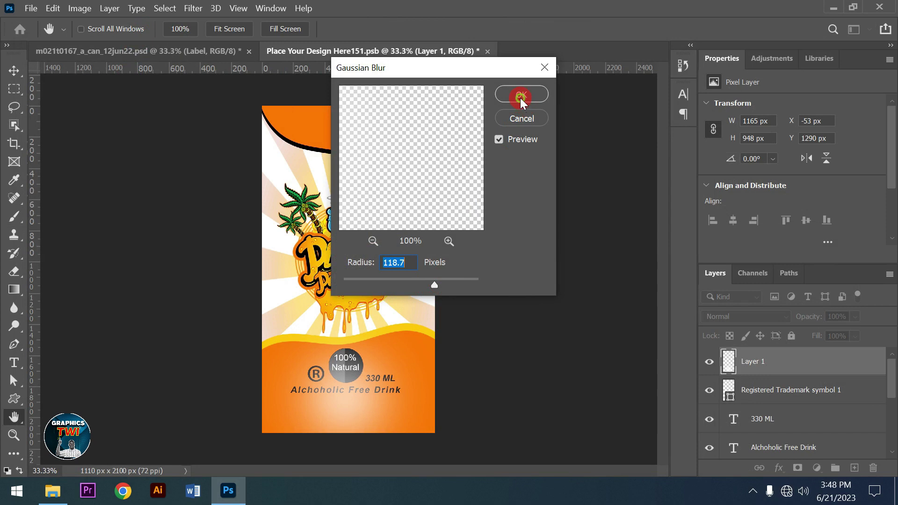
{"action": "left_click", "coordinate": [520, 97]}
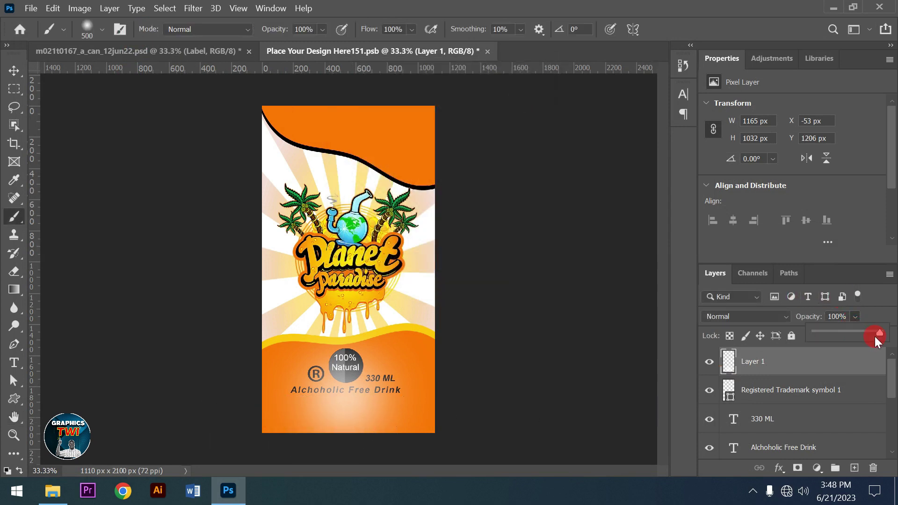
{"action": "left_click_drag", "start_coordinate": [864, 338], "coordinate": [863, 338]}
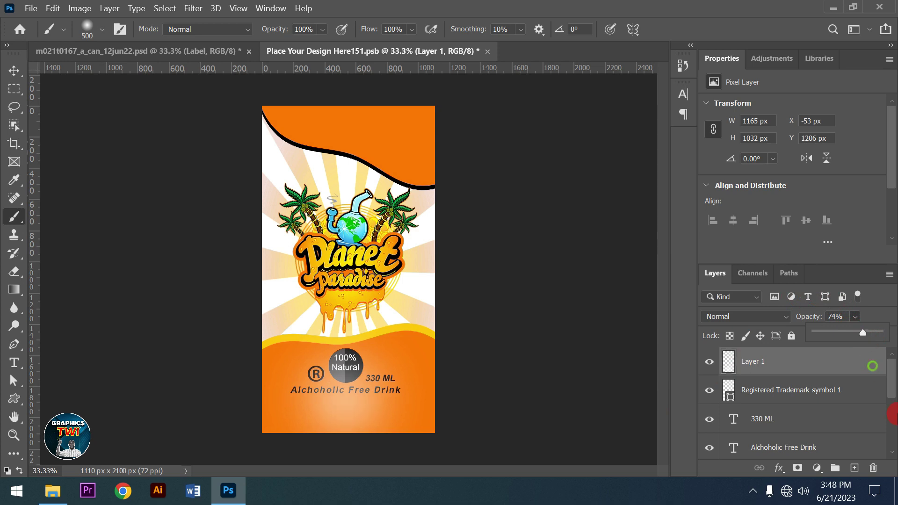
Move the glow layer beneath the top artwork group, save the label, and view it on the can mockup.
{"action": "mouse_move", "coordinate": [819, 369]}
{"action": "left_mouse_down"}
{"action": "mouse_move", "coordinate": [792, 453]}
{"action": "mouse_move", "coordinate": [784, 355]}
{"action": "left_mouse_up"}
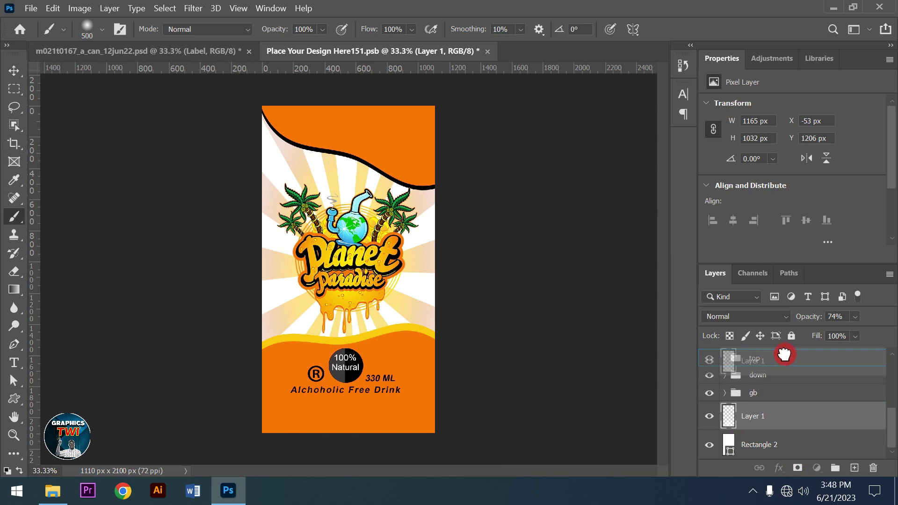
{"action": "mouse_move", "coordinate": [785, 355]}
{"action": "left_mouse_down"}
{"action": "mouse_move", "coordinate": [786, 388]}
{"action": "mouse_move", "coordinate": [769, 352]}
{"action": "mouse_move", "coordinate": [779, 381]}
{"action": "left_mouse_up"}
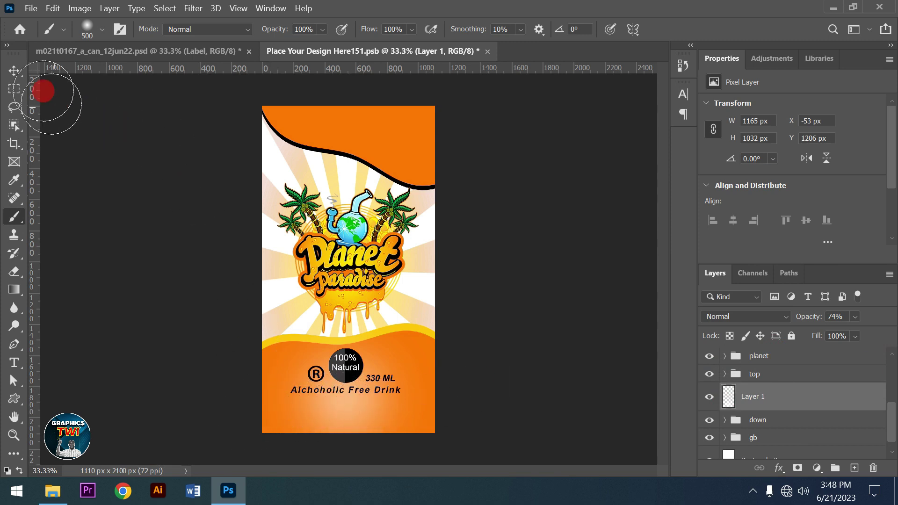
{"action": "left_click", "coordinate": [14, 70]}
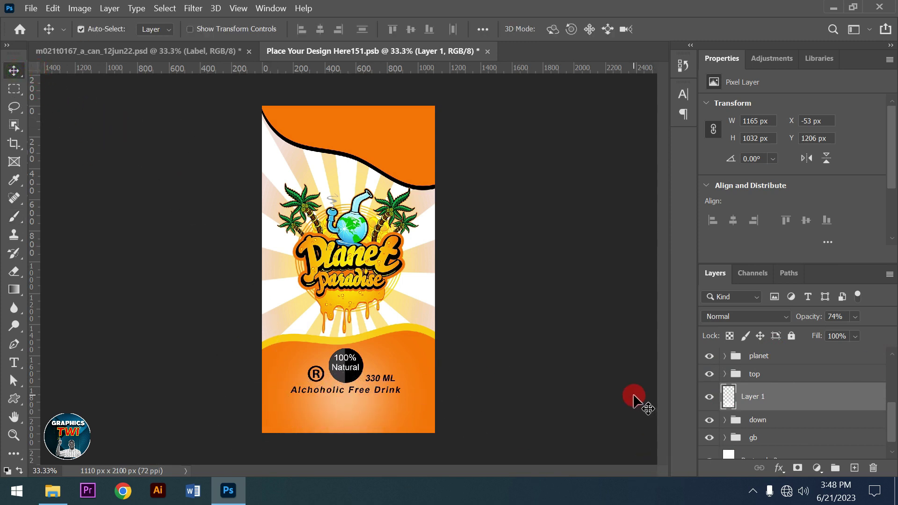
{"action": "key", "text": "ctrl+s"}
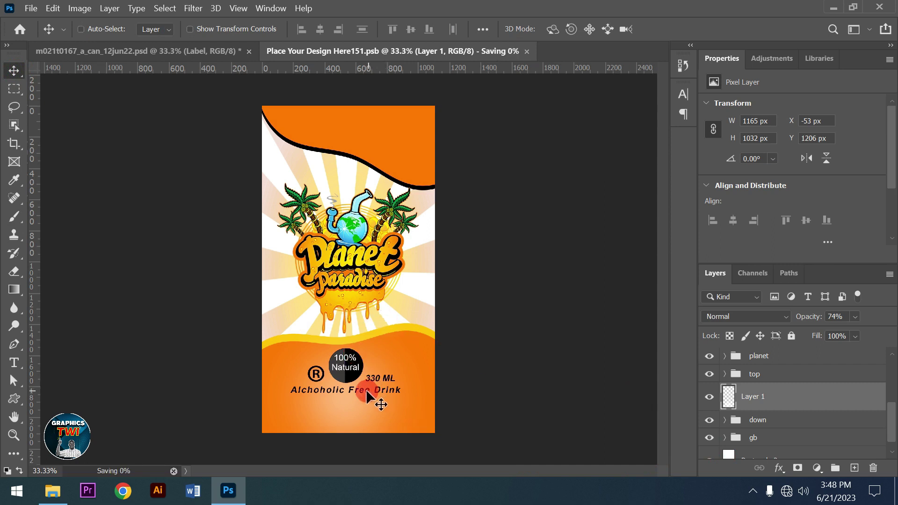
{"action": "left_click", "coordinate": [102, 52]}
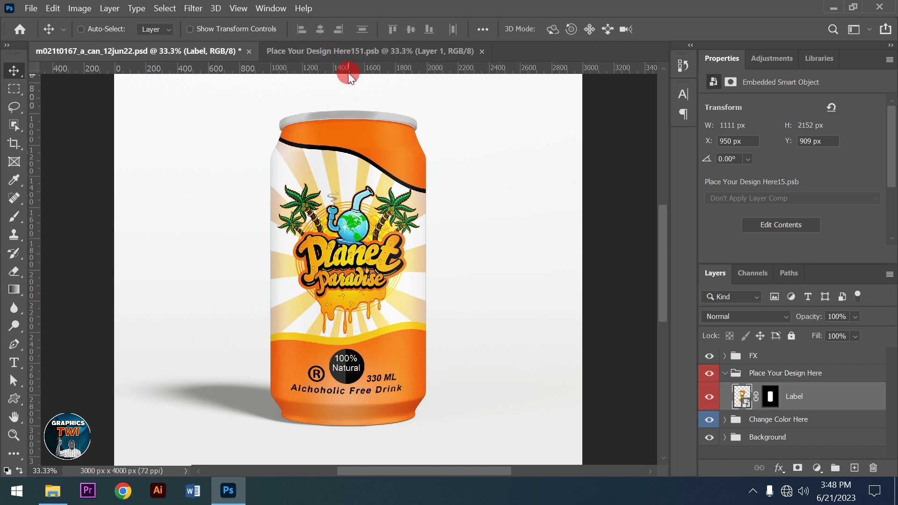
Add a Crisp_Warm Color Lookup layer above Registered Trademark symbol 1 at 78% opacity, then save.
{"action": "left_click", "coordinate": [347, 56]}
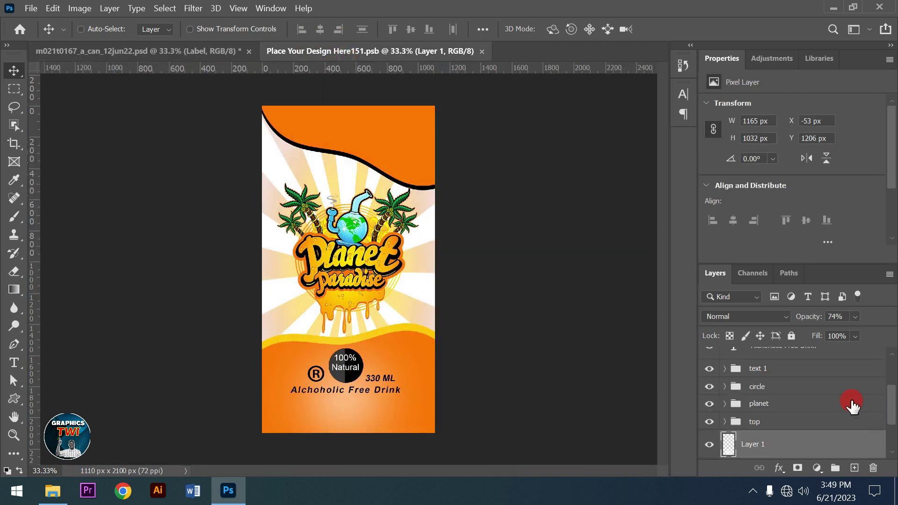
{"action": "left_click_drag", "start_coordinate": [891, 419], "coordinate": [894, 346]}
{"action": "left_click", "coordinate": [820, 367]}
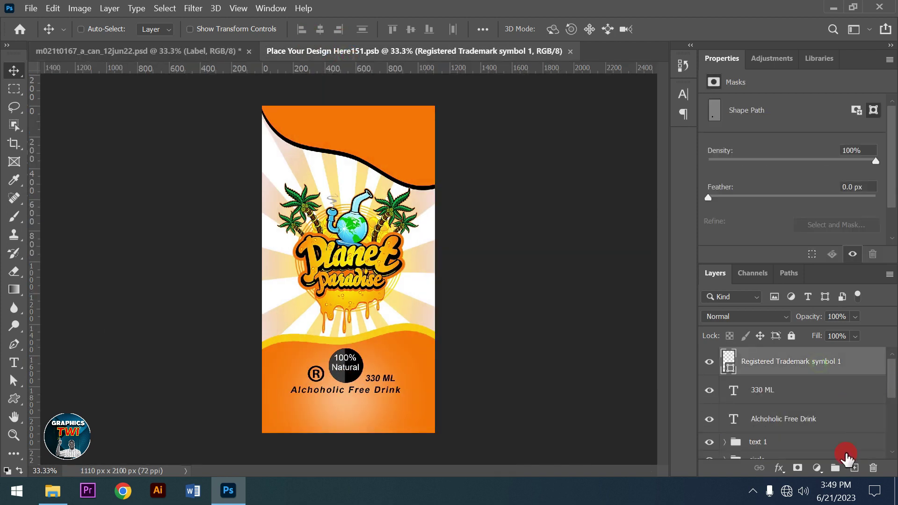
{"action": "left_click", "coordinate": [817, 468]}
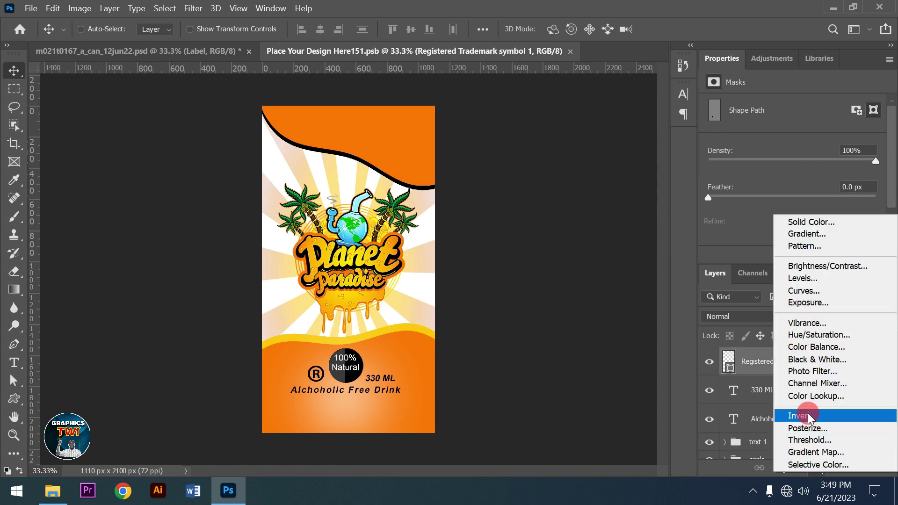
{"action": "left_click", "coordinate": [807, 396]}
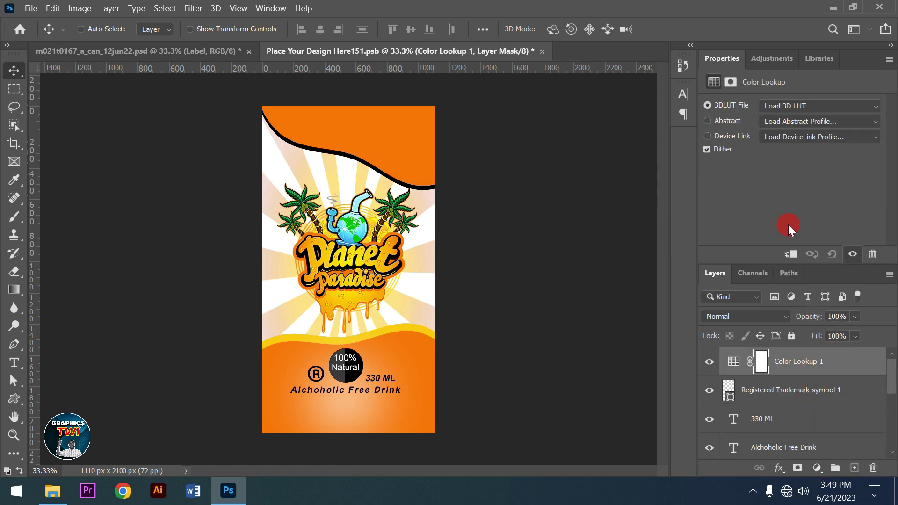
{"action": "left_click", "coordinate": [792, 111]}
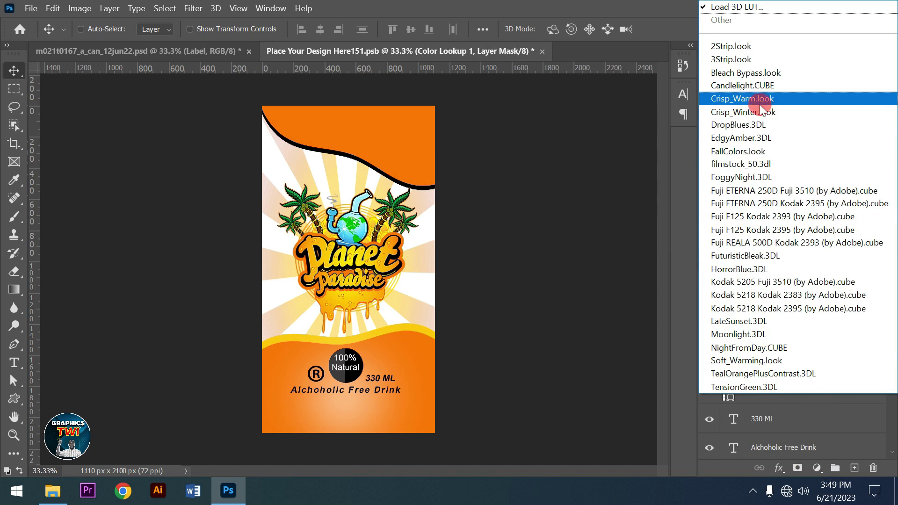
{"action": "left_click", "coordinate": [754, 101]}
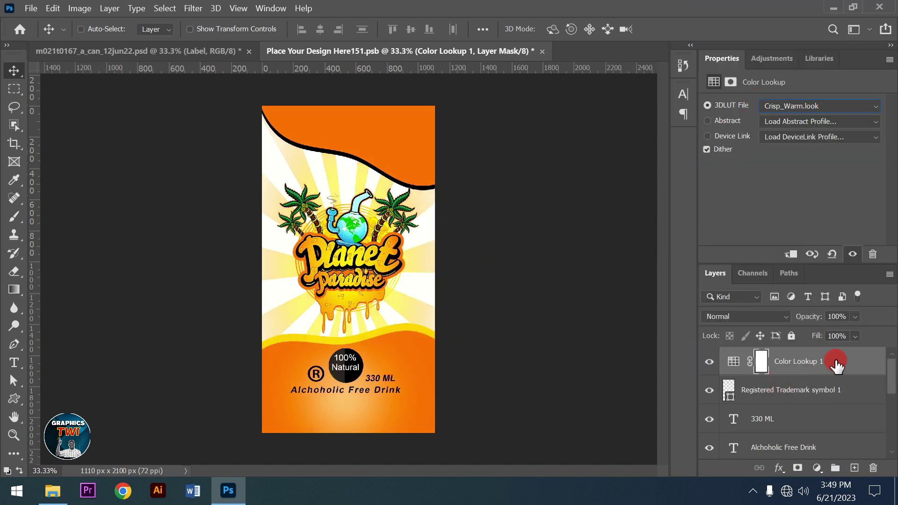
{"action": "left_click", "coordinate": [854, 317]}
{"action": "left_click_drag", "start_coordinate": [881, 333], "coordinate": [866, 335]}
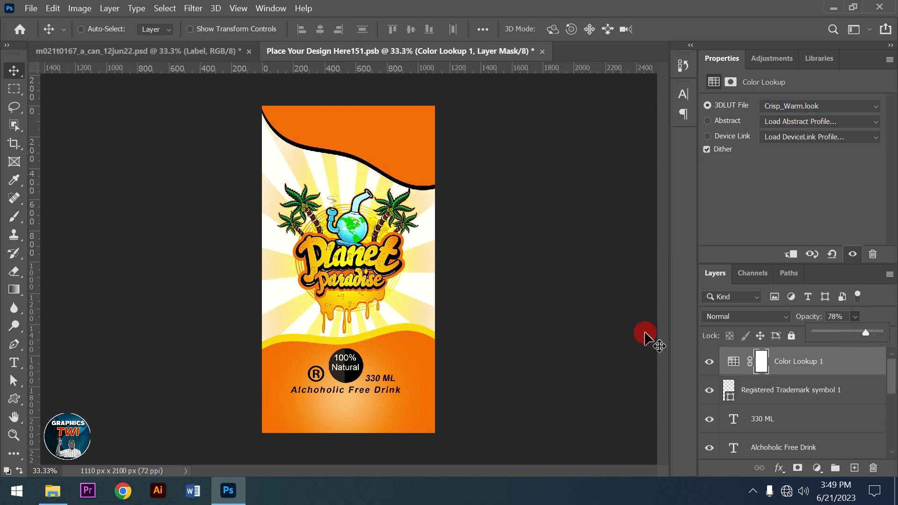
{"action": "key", "text": "ctrl+s"}
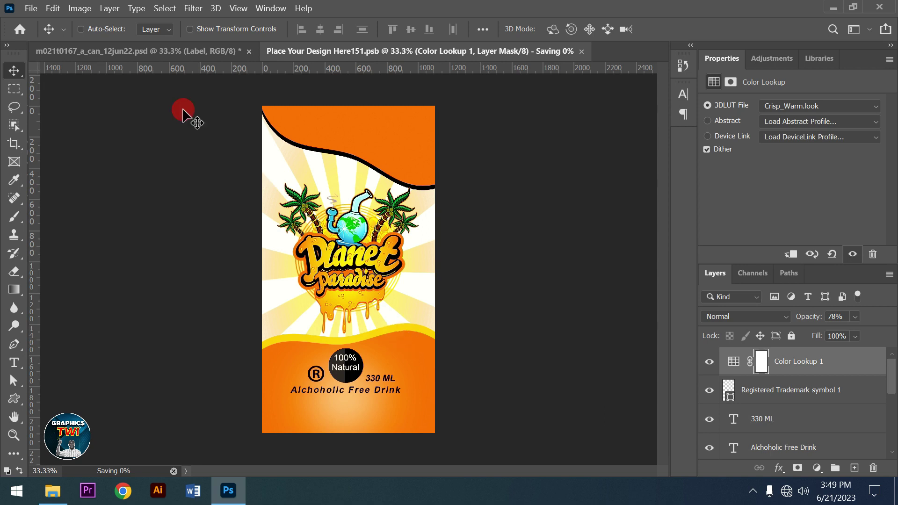
After reviewing the graded can mockup, hide Color Lookup 1 on the label and save.
{"action": "left_click", "coordinate": [165, 51]}
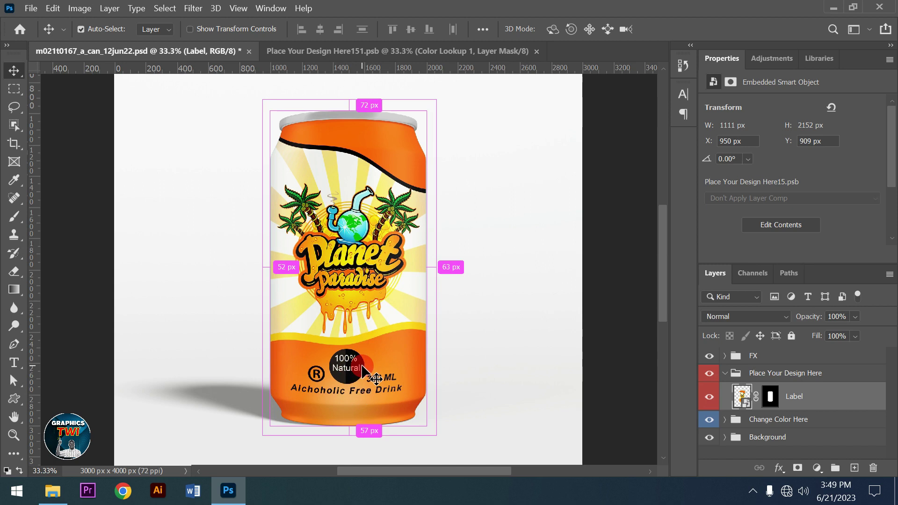
{"action": "key", "text": "ctrl+minus"}
{"action": "left_click", "coordinate": [335, 53]}
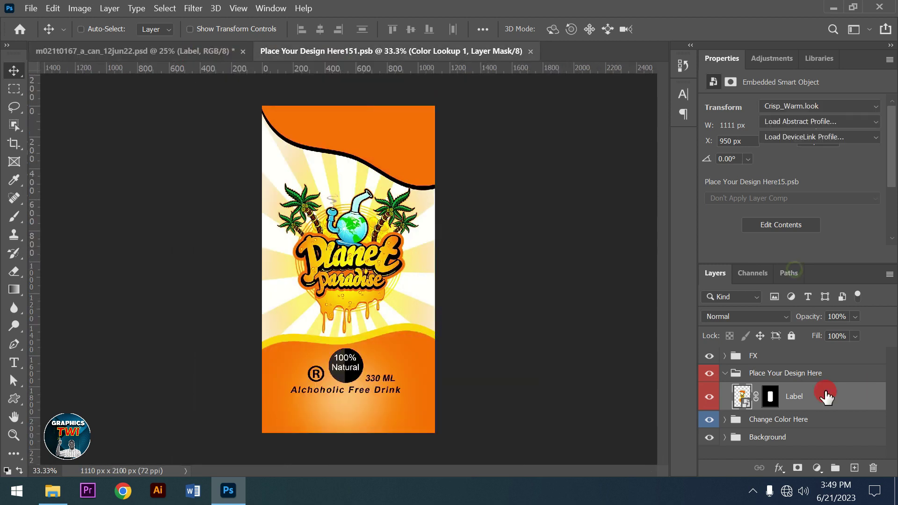
{"action": "left_click", "coordinate": [734, 365]}
{"action": "left_click", "coordinate": [709, 361]}
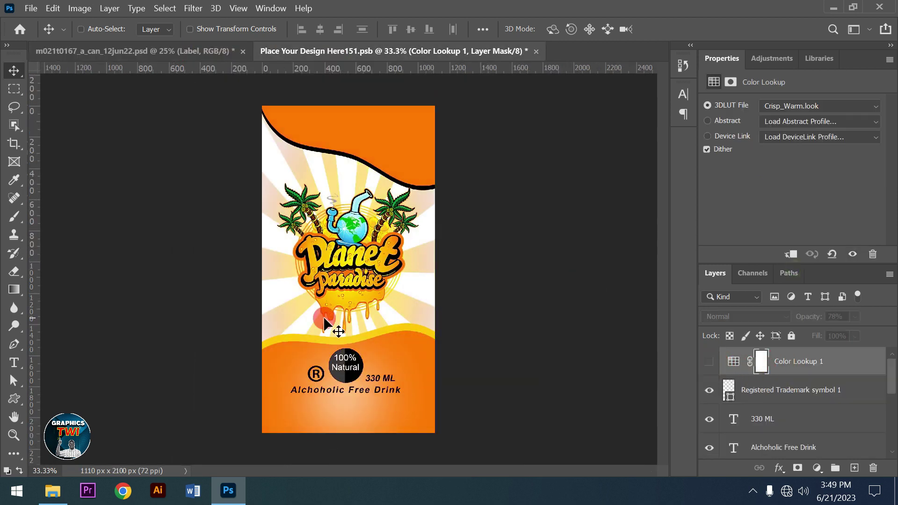
{"action": "key", "text": "ctrl+s"}
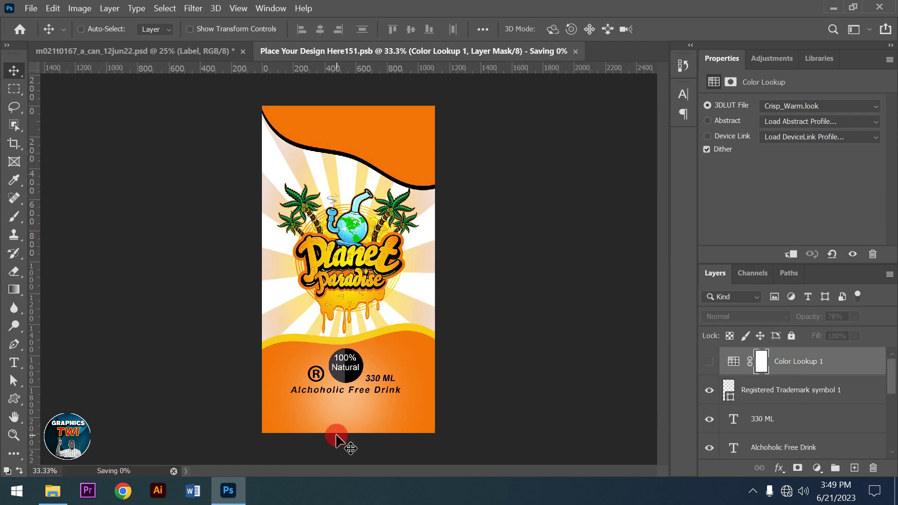
Zoom in on the can mockup to inspect the label without the warm grade.
{"action": "left_click", "coordinate": [193, 53]}
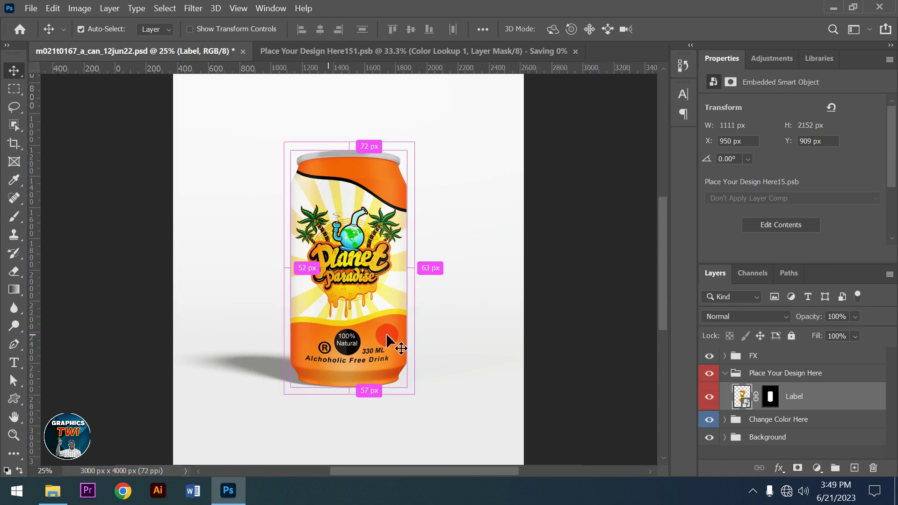
{"action": "key", "text": "ctrl+plus"}
{"action": "key", "text": "ctrl+plus"}
{"action": "mouse_move", "coordinate": [664, 296]}
{"action": "left_mouse_down"}
{"action": "mouse_move", "coordinate": [672, 320]}
{"action": "mouse_move", "coordinate": [680, 274]}
{"action": "left_mouse_up"}
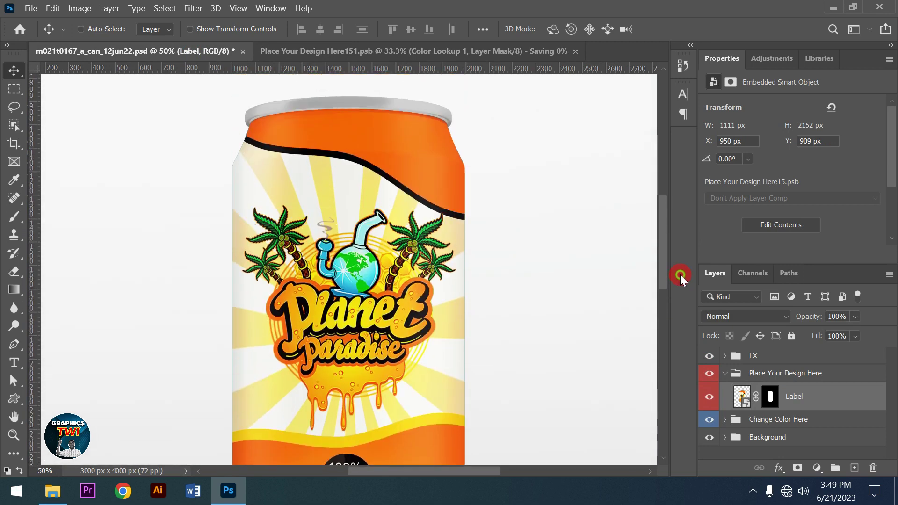